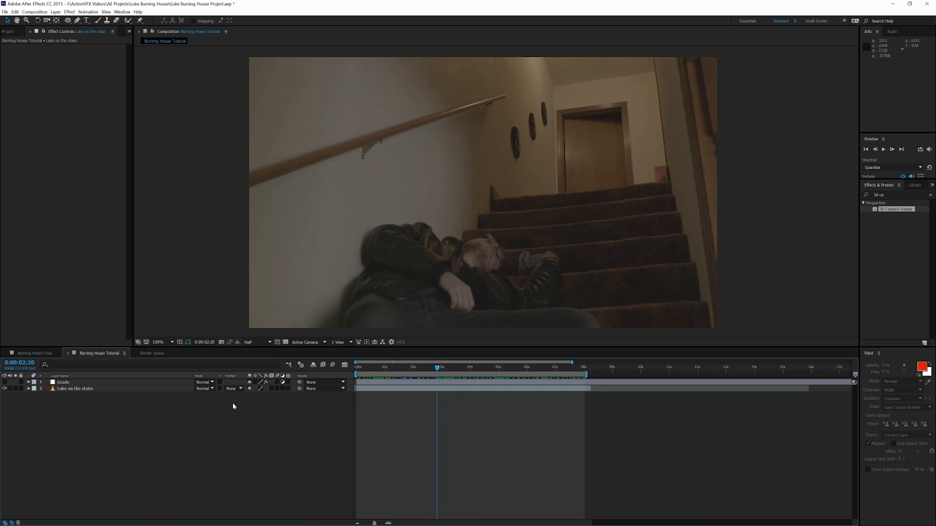
# Turn on the Grade layer's visibility and apply the 3D Camera Tracker effect to the staircase footage layer.
pyautogui.click(4, 383)
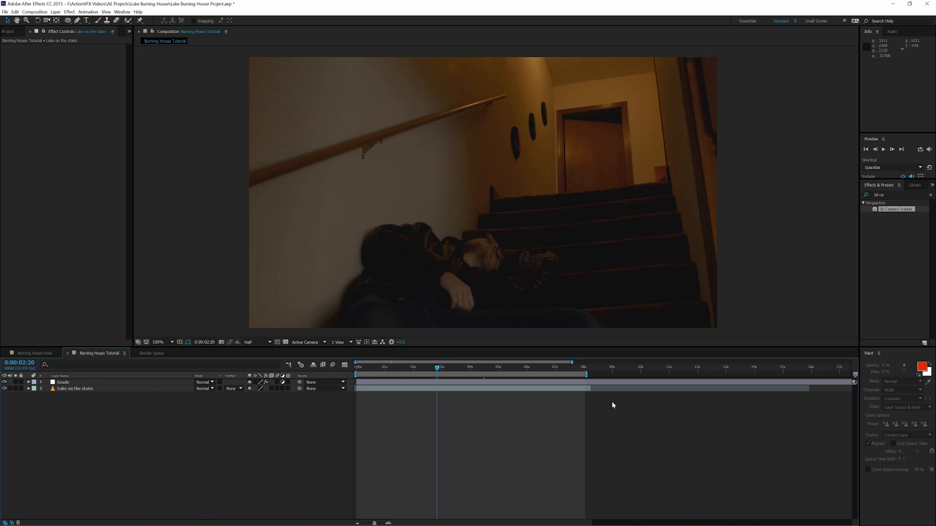
pyautogui.click(902, 210)
pyautogui.moveTo(900, 210); pyautogui.dragTo(89, 391)
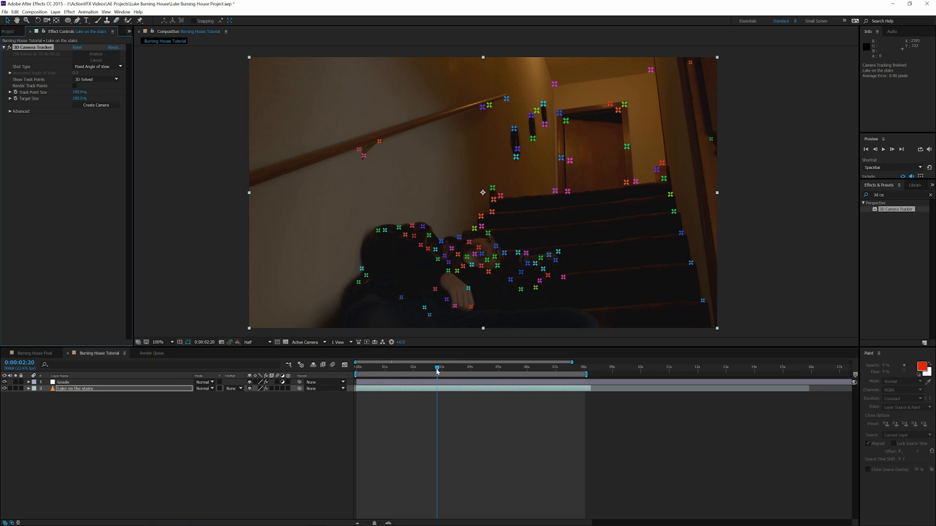
# Check the solved track points around 0:00:01:18 and create the 3D Tracker Camera from the tracking data.
pyautogui.moveTo(437, 371); pyautogui.dragTo(406, 375)
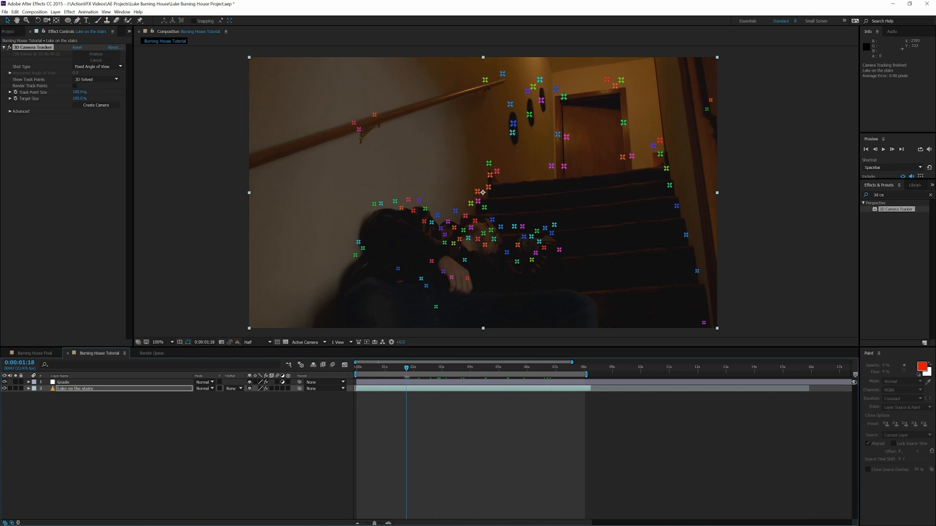
pyautogui.click(94, 105)
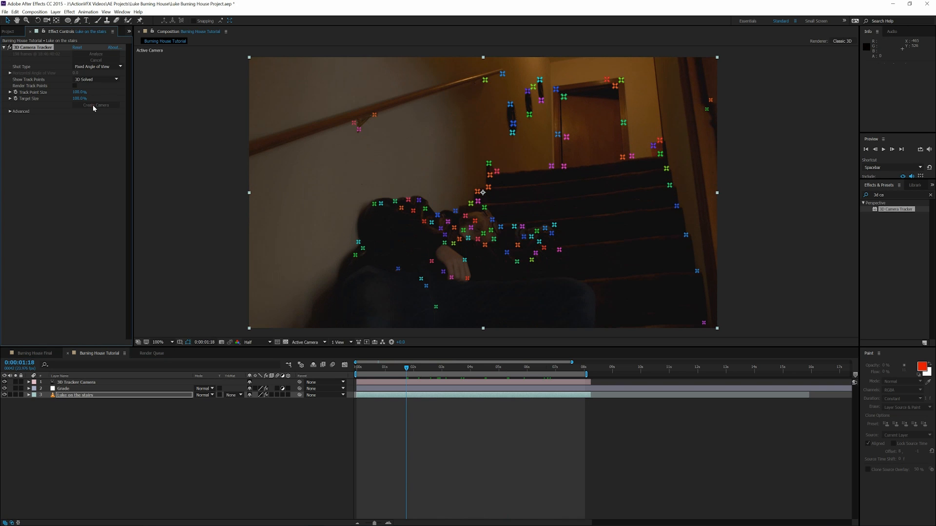
pyautogui.click(43, 356)
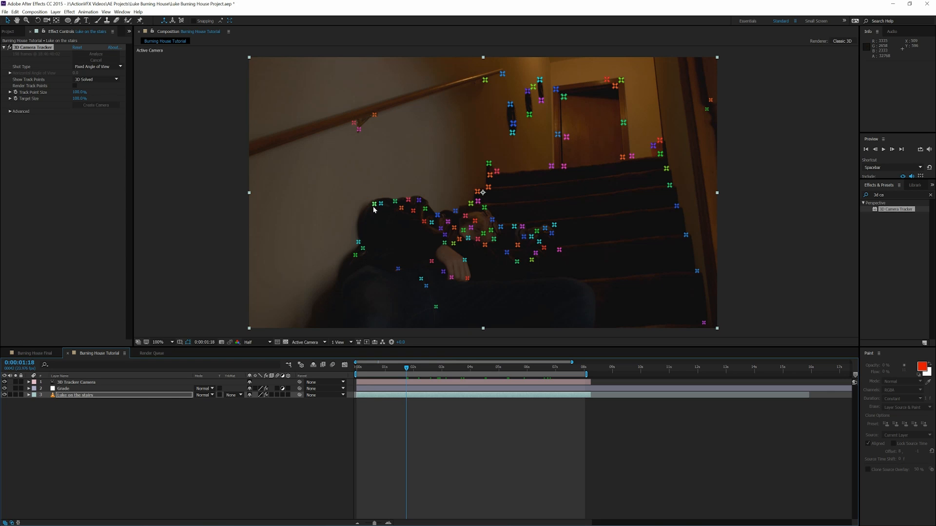
# Create a null from the green track point on the door frame's right side and rename it Door Null.
pyautogui.rightClick(624, 124)
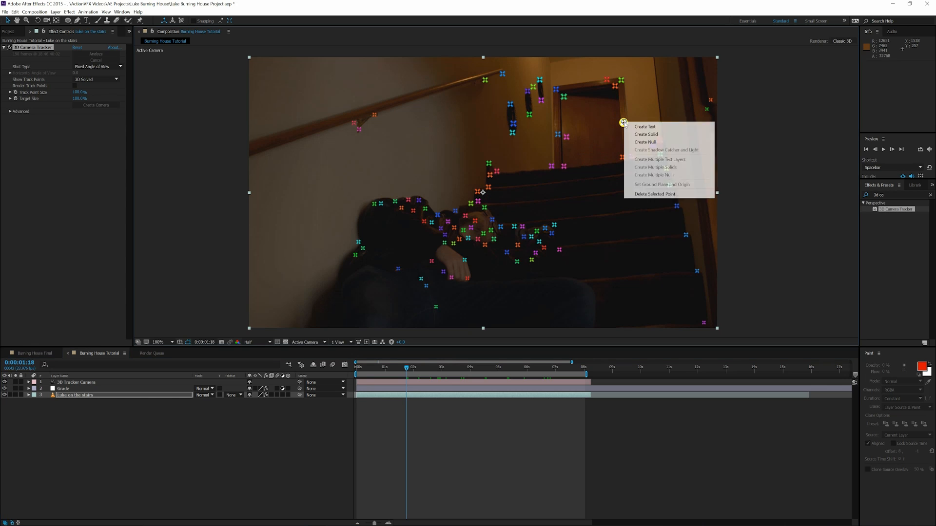
pyautogui.click(643, 143)
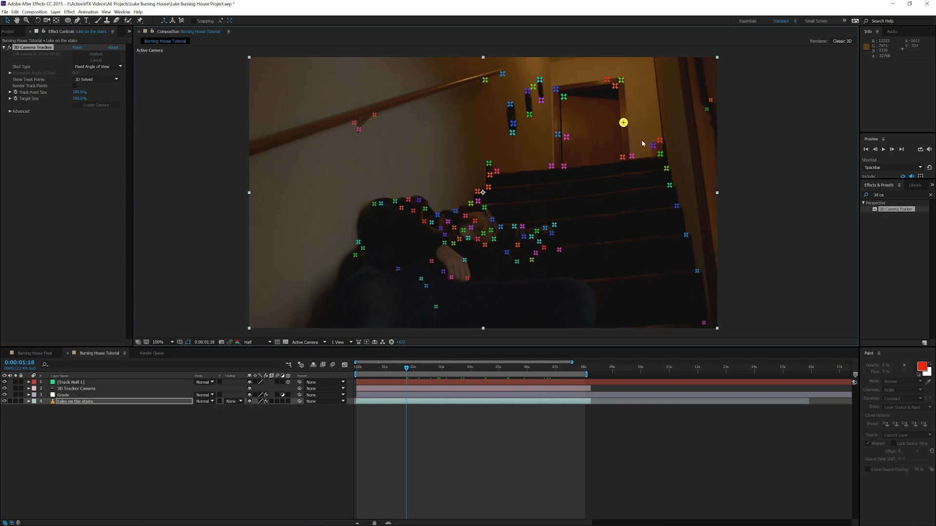
pyautogui.rightClick(78, 383)
pyautogui.click(88, 382)
pyautogui.write('Door Nul')
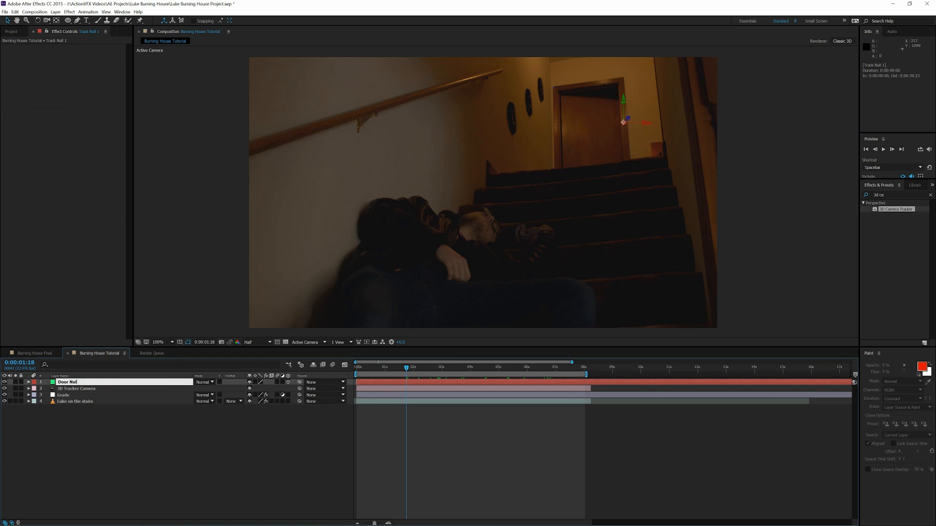
pyautogui.write('l')
pyautogui.press('Return')
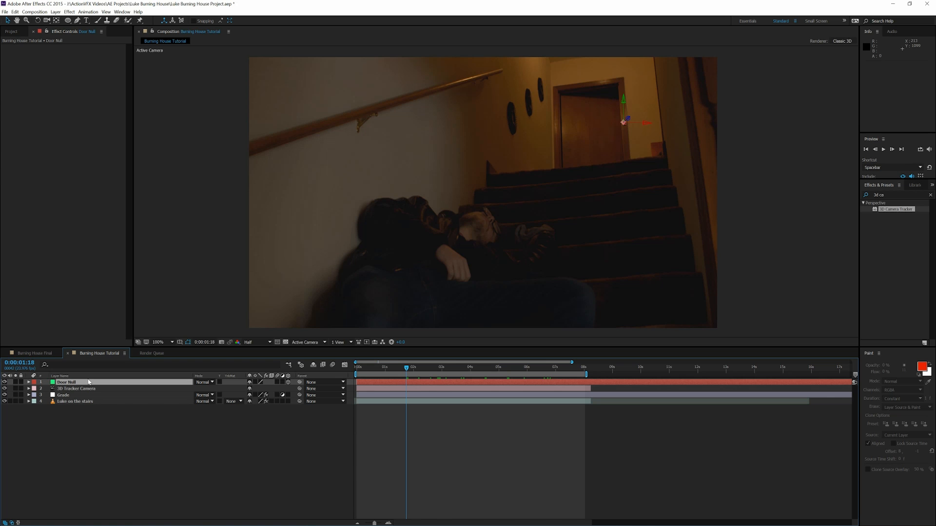
# Preview the Wall_Corner_Fire_0155_2K.mov clip and add it to the composition directly above the staircase footage.
pyautogui.click(12, 31)
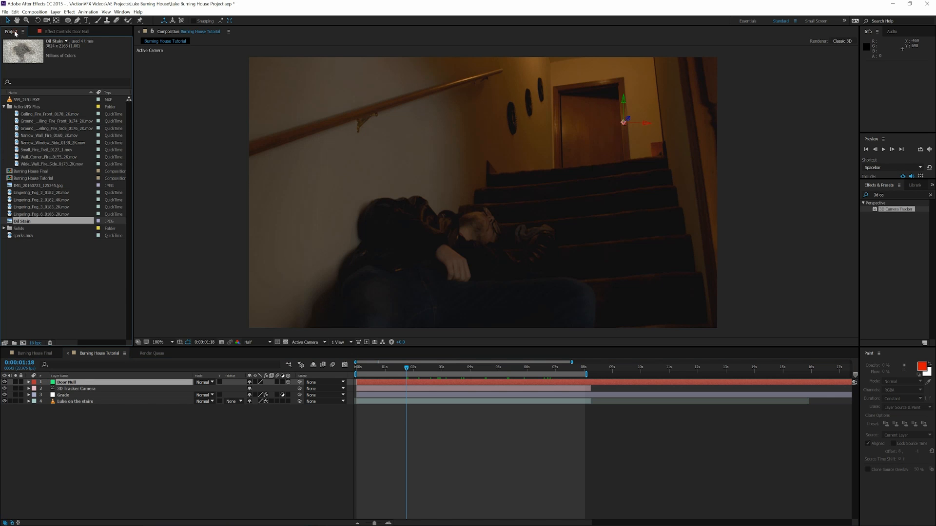
pyautogui.doubleClick(50, 157)
pyautogui.moveTo(267, 329)
pyautogui.mouseDown()
pyautogui.moveTo(204, 324)
pyautogui.moveTo(513, 343)
pyautogui.moveTo(493, 345)
pyautogui.mouseUp()
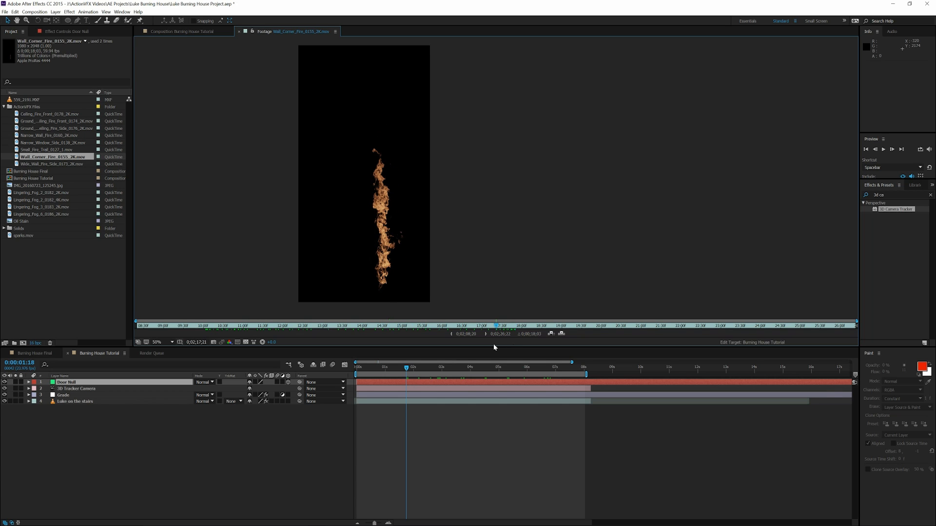
pyautogui.moveTo(493, 345); pyautogui.dragTo(489, 345)
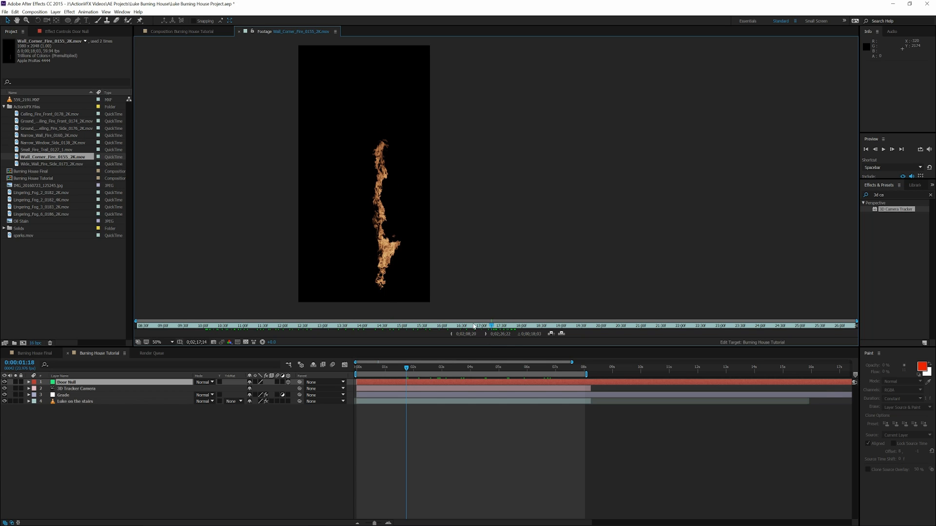
pyautogui.click(239, 31)
pyautogui.moveTo(64, 156); pyautogui.dragTo(93, 401)
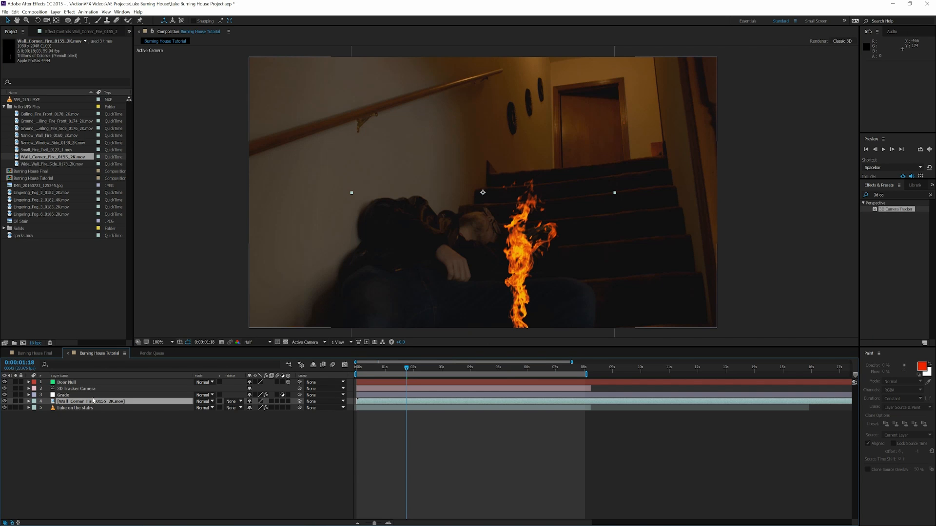
# Time-stretch the wall corner fire layer with a stretch factor of 130%.
pyautogui.rightClick(93, 400)
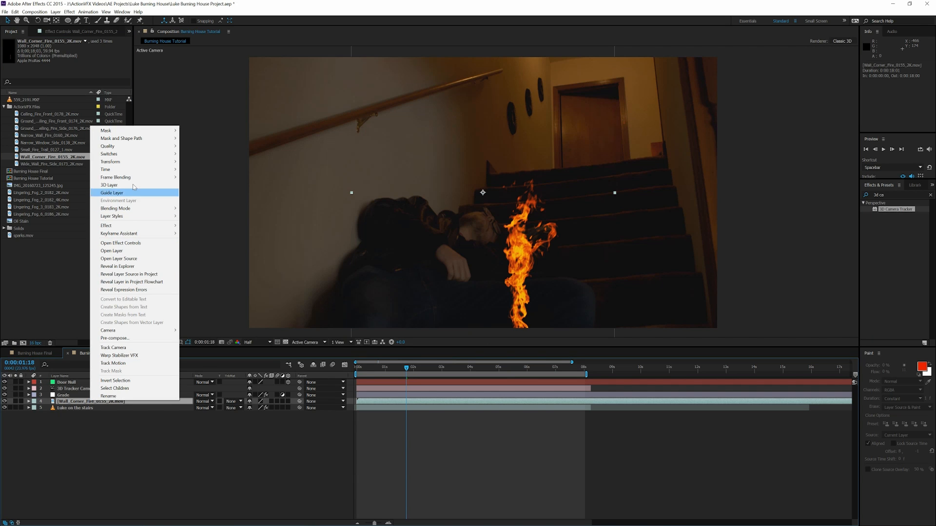
pyautogui.moveTo(146, 169)
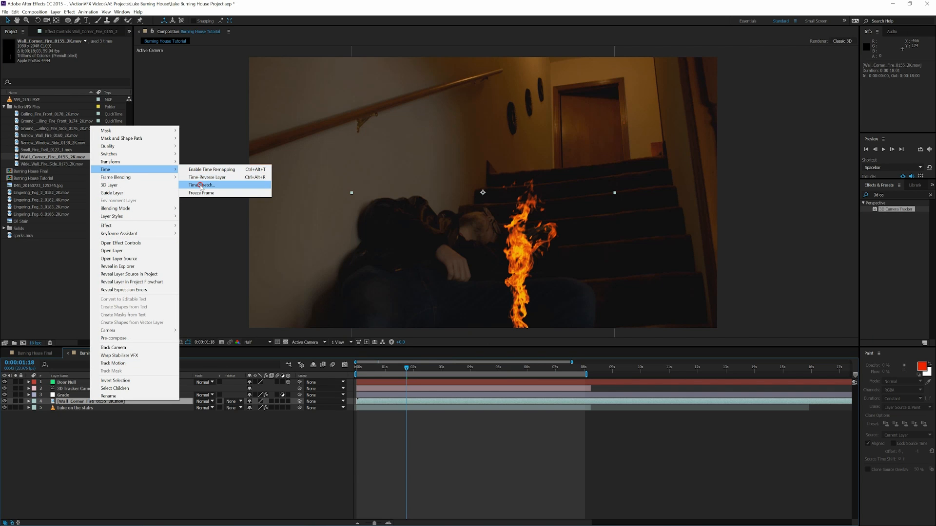
pyautogui.click(202, 185)
pyautogui.write('130')
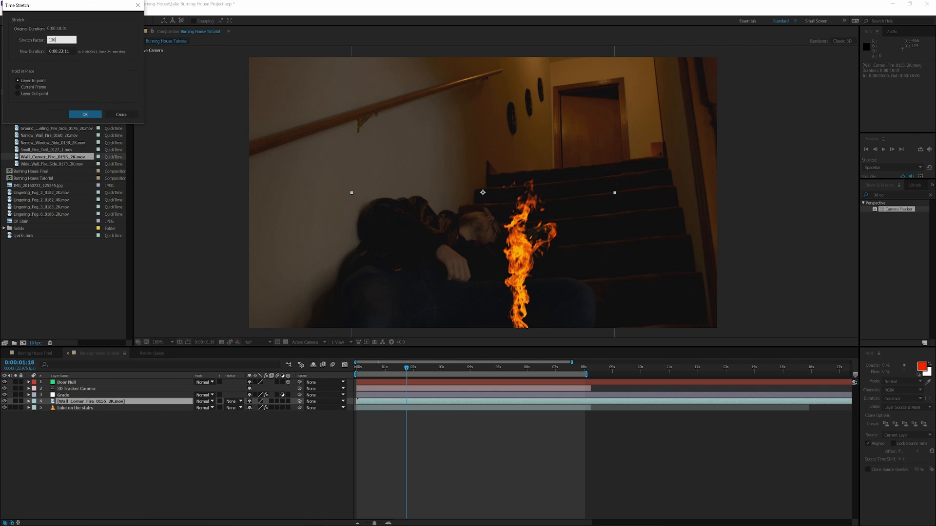
pyautogui.press('Return')
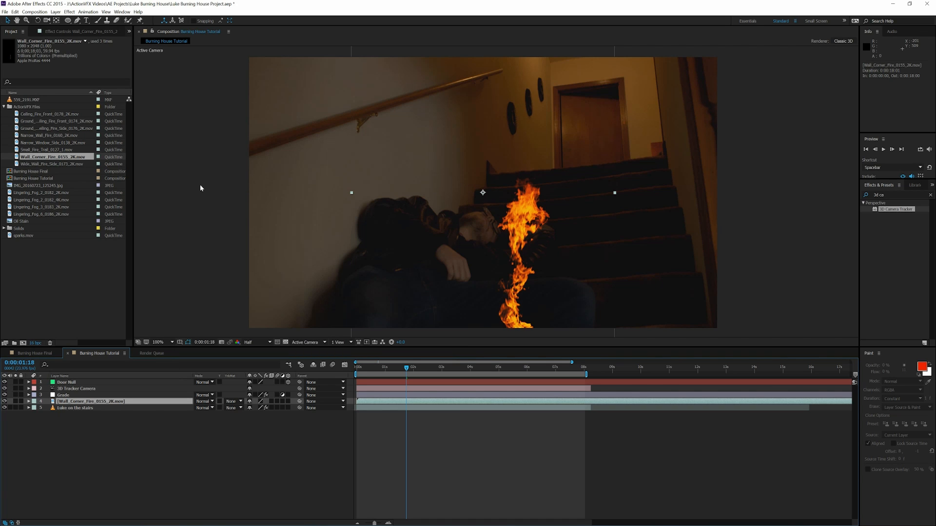
# Make the wall corner fire a 3D layer and parent it to Door Null.
pyautogui.click(286, 401)
pyautogui.click(318, 402)
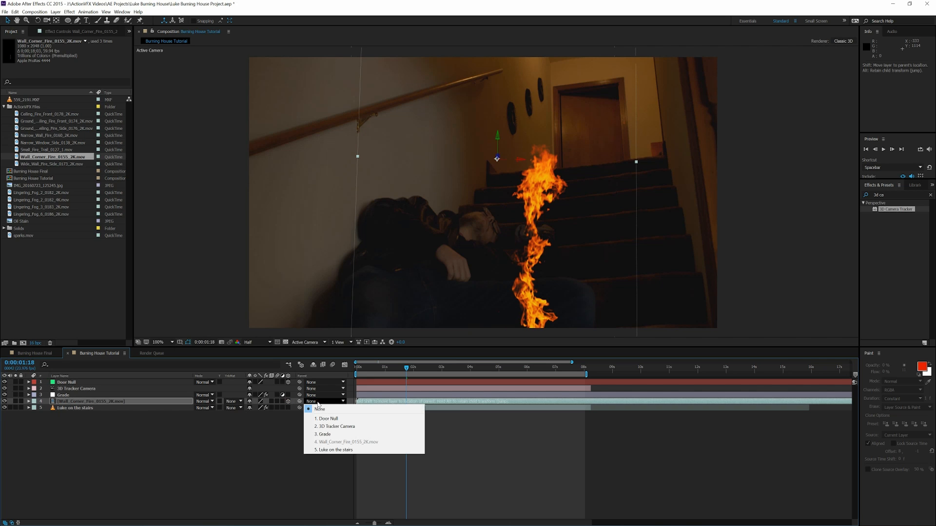
pyautogui.click(327, 418)
# Set the wall corner fire layer's position to 0, 0, 0 so it sits on its parent null.
pyautogui.click(29, 401)
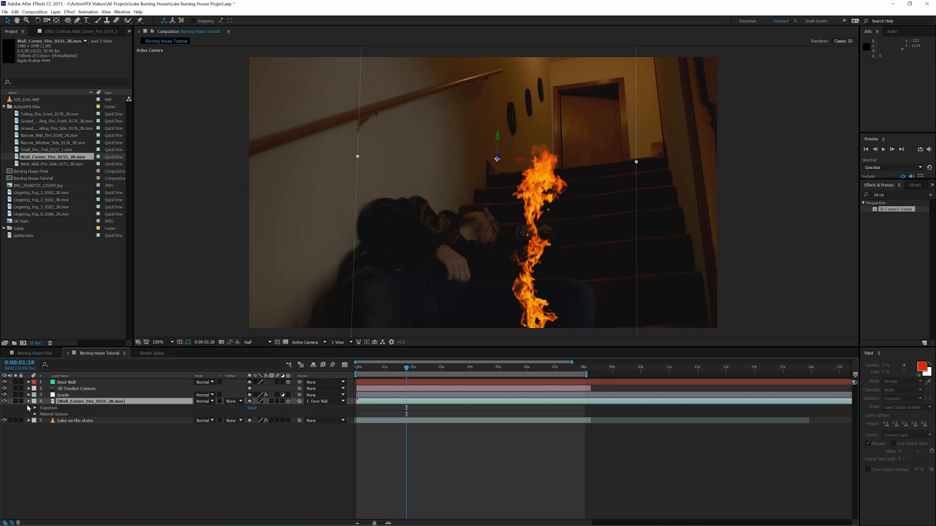
pyautogui.click(35, 408)
pyautogui.click(250, 421)
pyautogui.write('0')
pyautogui.press('Return')
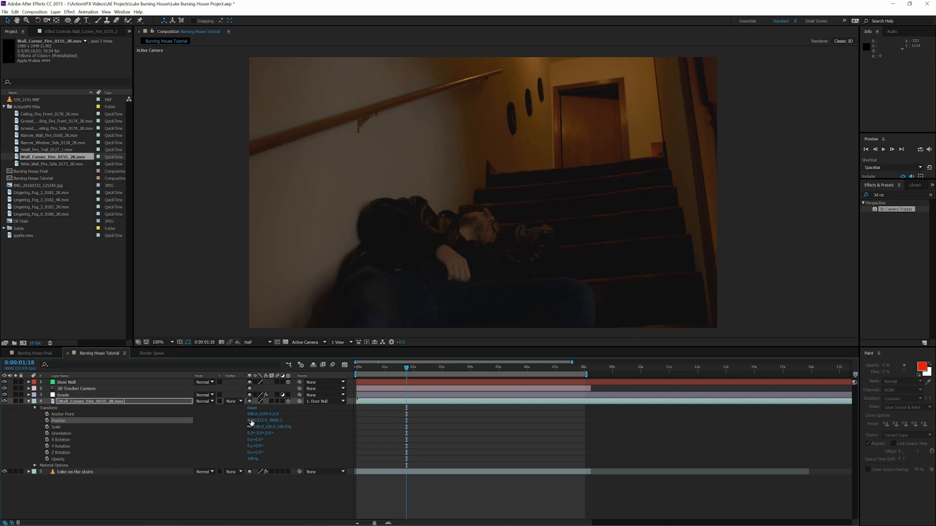
pyautogui.click(261, 421)
pyautogui.write('0')
pyautogui.press('Return')
pyautogui.click(267, 421)
pyautogui.write('0')
pyautogui.press('Return')
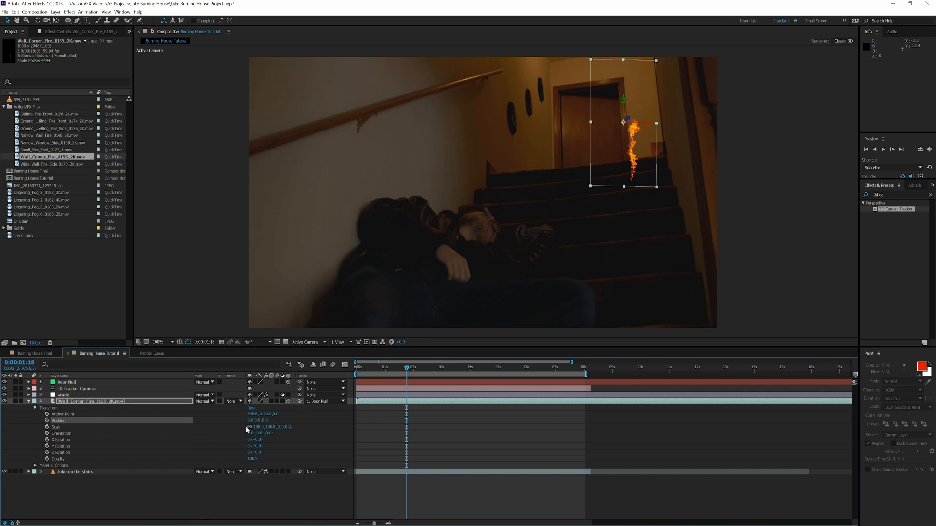
# Flip the wall corner fire horizontally with an X scale of -100% and enlarge its scale to 158%.
pyautogui.click(258, 427)
pyautogui.click(258, 427)
pyautogui.write('-100')
pyautogui.press('Return')
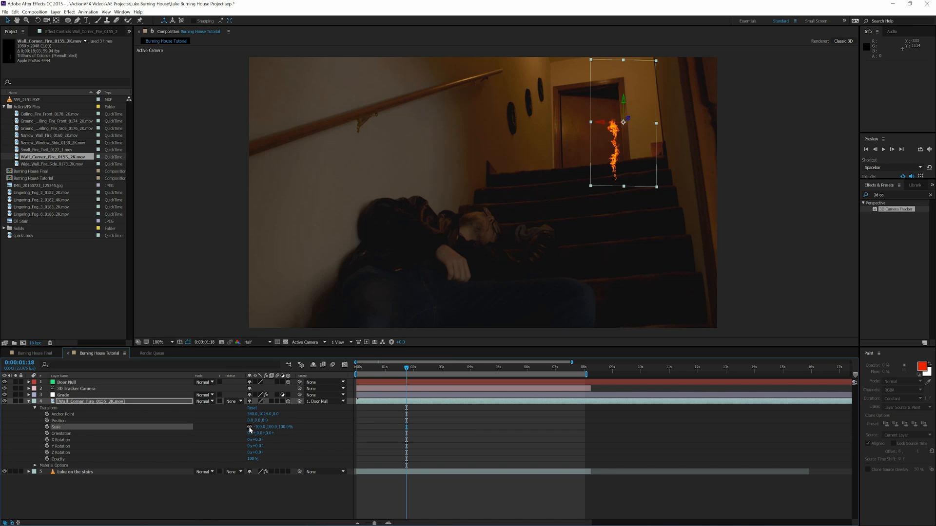
pyautogui.click(271, 427)
pyautogui.write('158')
pyautogui.press('Return')
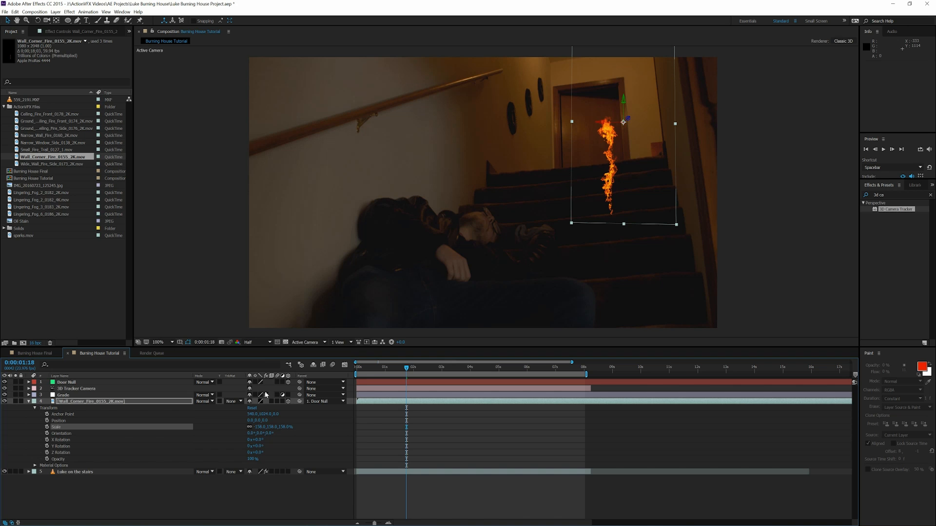
# Set the preview resolution to Full and move the fire onto the right side of the door frame.
pyautogui.click(258, 343)
pyautogui.click(261, 361)
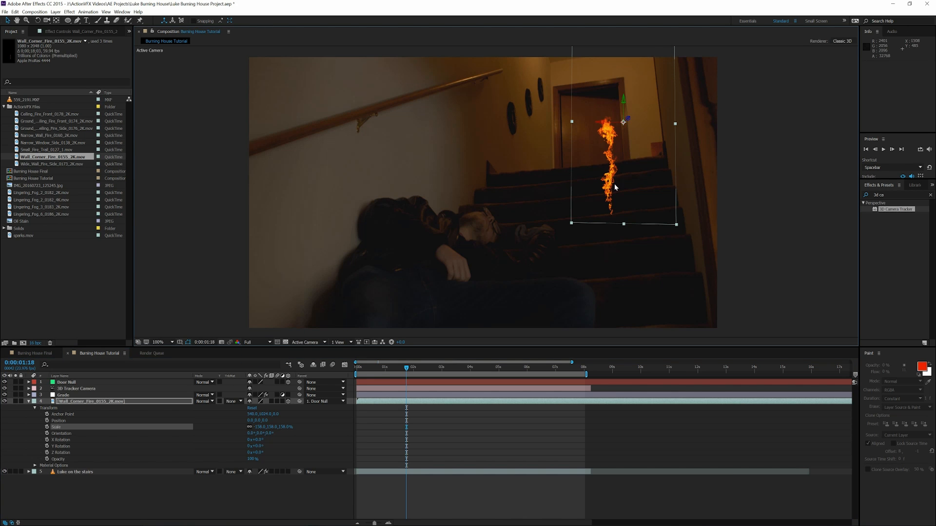
pyautogui.press('.')
pyautogui.moveTo(585, 171); pyautogui.dragTo(404, 294)
pyautogui.moveTo(541, 238); pyautogui.dragTo(558, 159)
pyautogui.moveTo(546, 207); pyautogui.dragTo(548, 220)
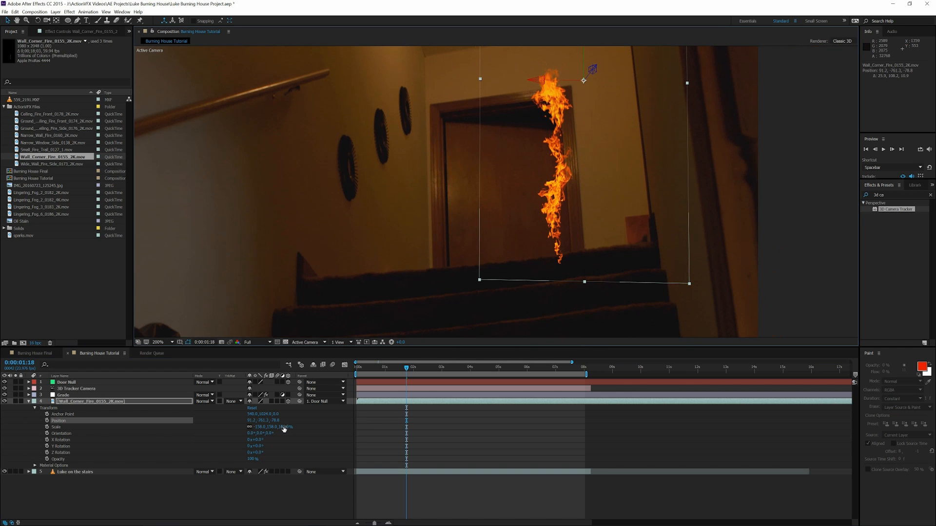
# Tilt the fire to a Z orientation of about 356° and nudge it to line up with the door frame's edge.
pyautogui.moveTo(271, 433); pyautogui.dragTo(269, 434)
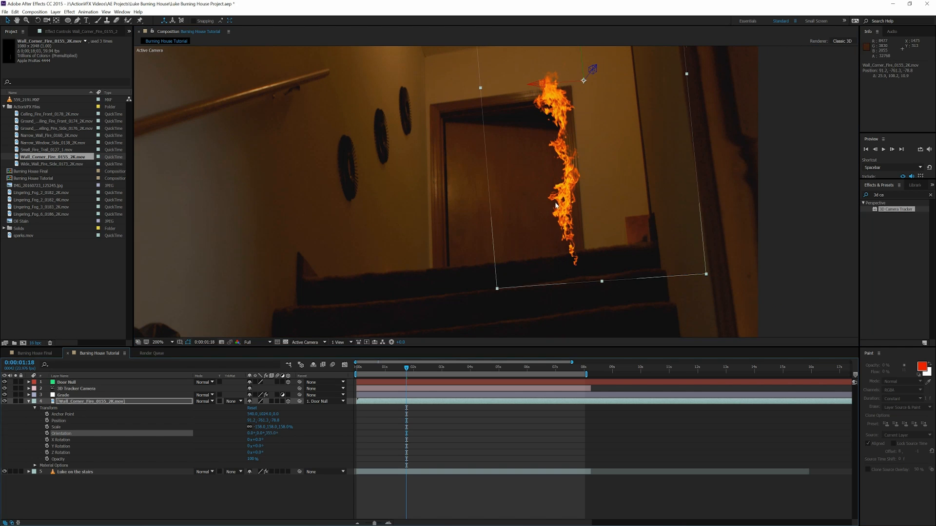
pyautogui.moveTo(556, 206); pyautogui.dragTo(550, 211)
pyautogui.moveTo(269, 433); pyautogui.dragTo(270, 434)
pyautogui.moveTo(553, 210); pyautogui.dragTo(553, 209)
pyautogui.moveTo(270, 433); pyautogui.dragTo(271, 433)
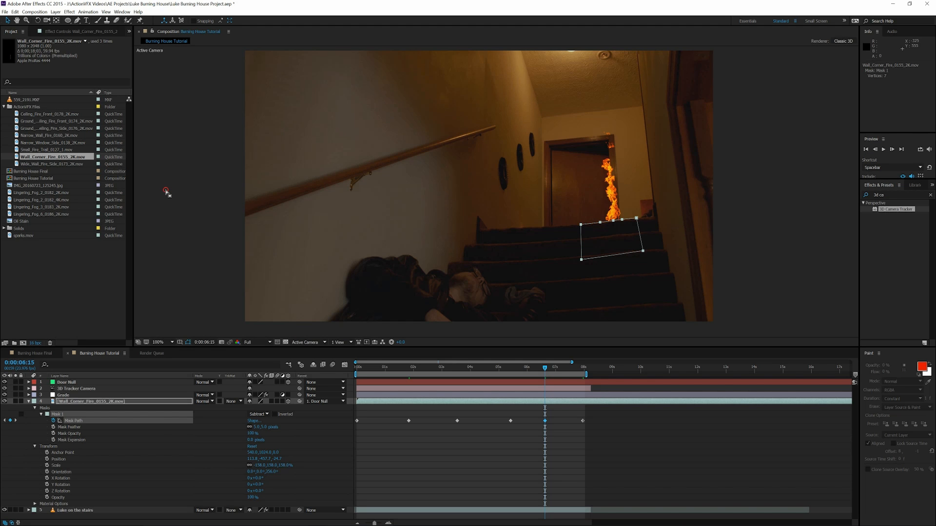
# Set the wall corner fire layer's blending mode to Screen.
pyautogui.click(175, 207)
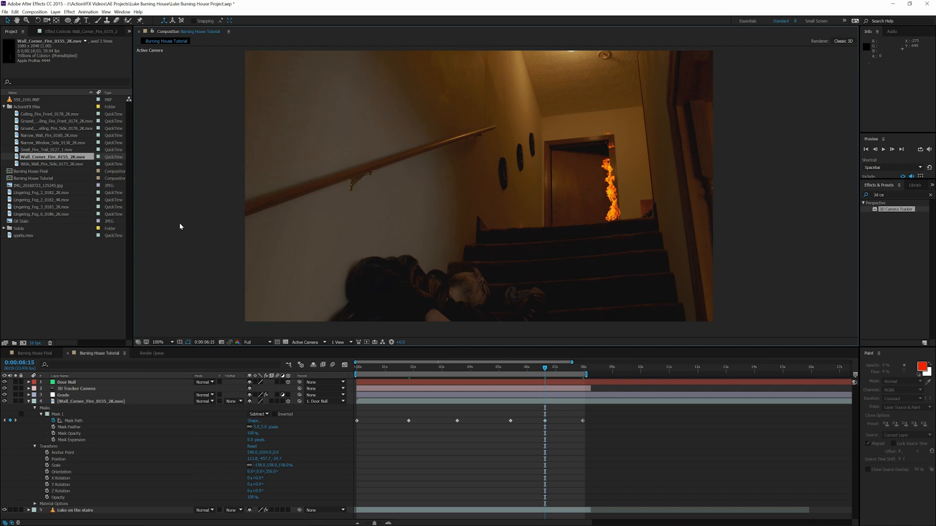
pyautogui.click(126, 402)
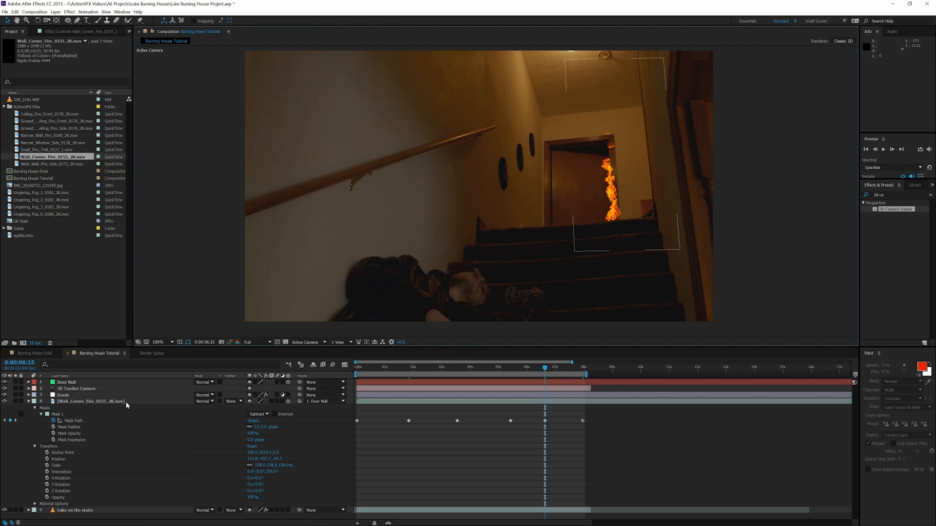
pyautogui.click(203, 402)
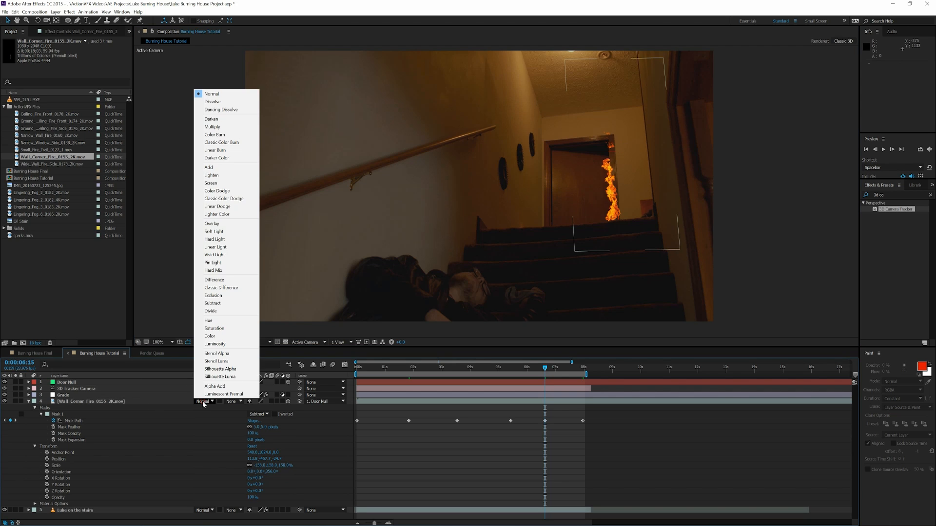
pyautogui.click(210, 185)
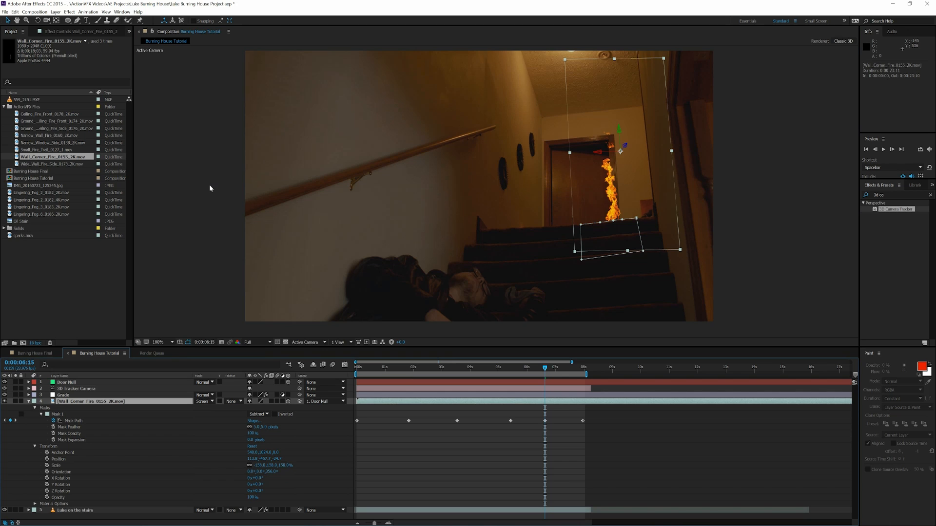
pyautogui.click(213, 197)
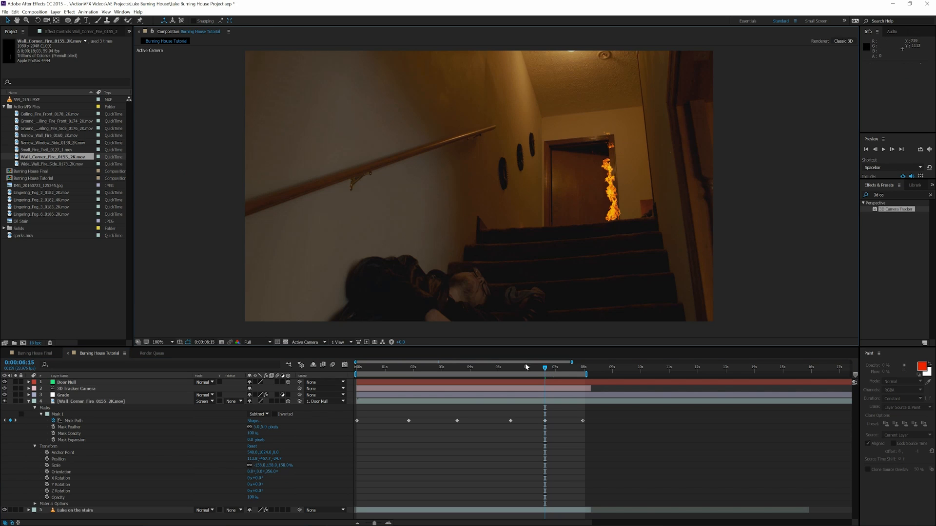
# Set the preview resolution to Half and play back the composited door fire from around 0:00:02:04.
pyautogui.click(258, 343)
pyautogui.click(255, 364)
pyautogui.moveTo(493, 369); pyautogui.dragTo(420, 370)
pyautogui.press('space')
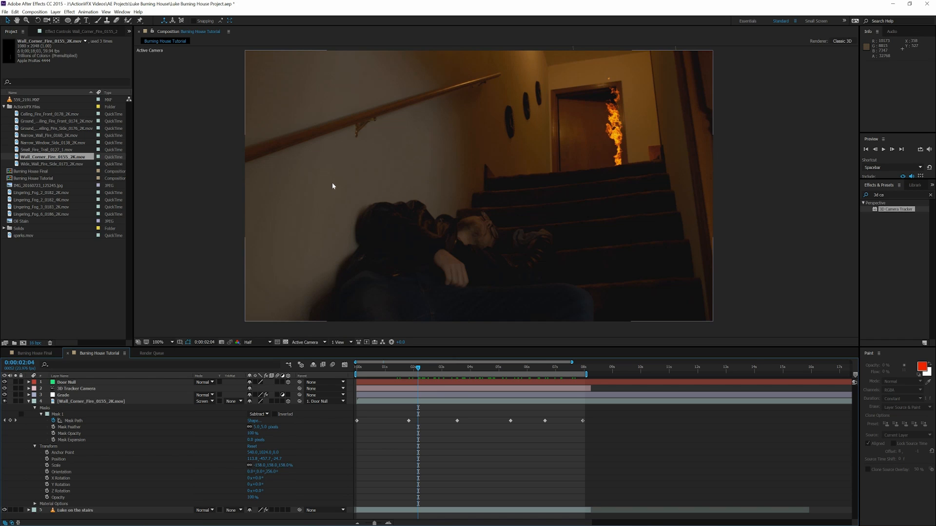
# Preview the Ground_Wall_Ceiling_Fire_Front_0174_2K.mov clip and add it to the composition directly beneath the Grade layer.
pyautogui.doubleClick(55, 121)
pyautogui.moveTo(144, 330); pyautogui.dragTo(426, 314)
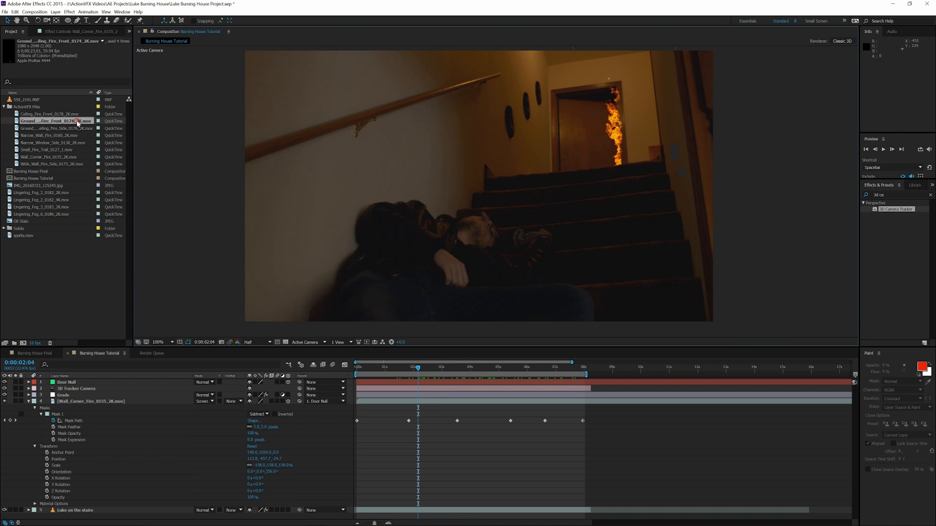
pyautogui.moveTo(76, 122); pyautogui.dragTo(103, 403)
# Time-stretch the new ground fire layer by a factor of 130 and shift it earlier in time.
pyautogui.rightClick(103, 402)
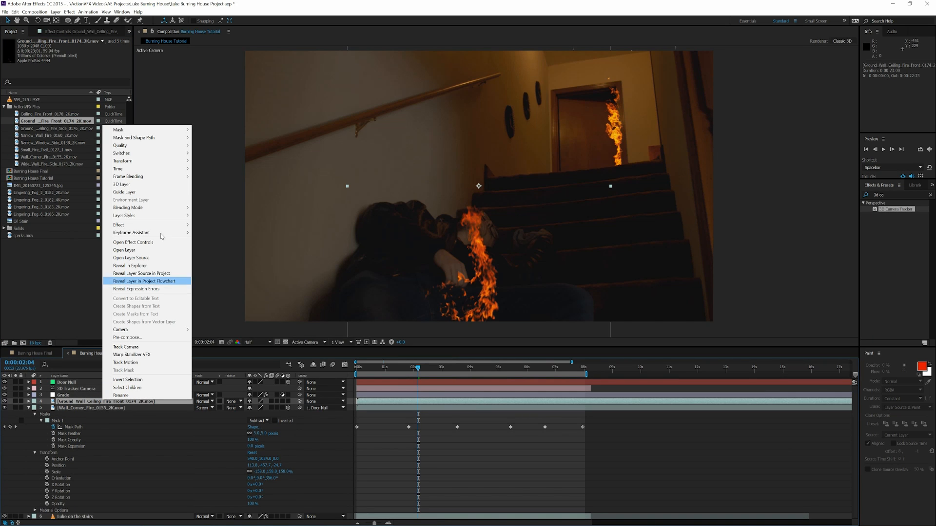
pyautogui.moveTo(157, 170)
pyautogui.click(210, 186)
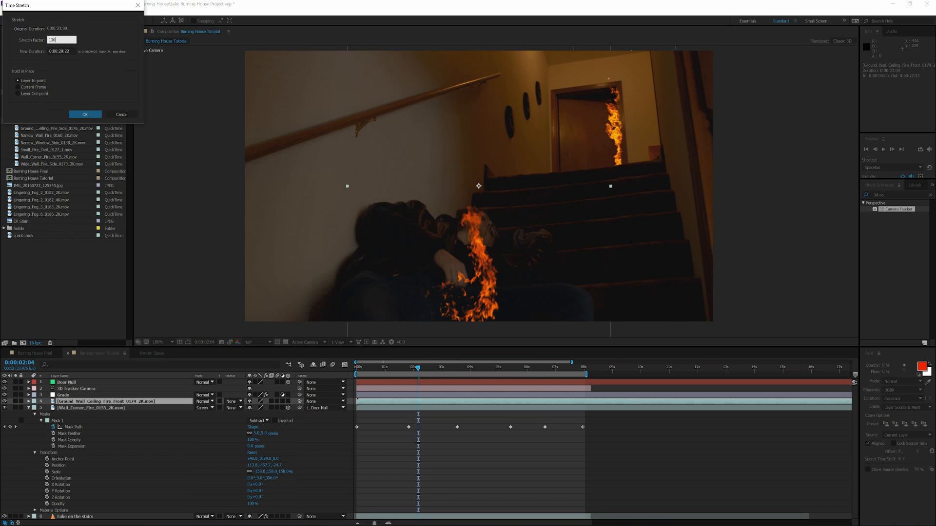
pyautogui.write('130')
pyautogui.press('Return')
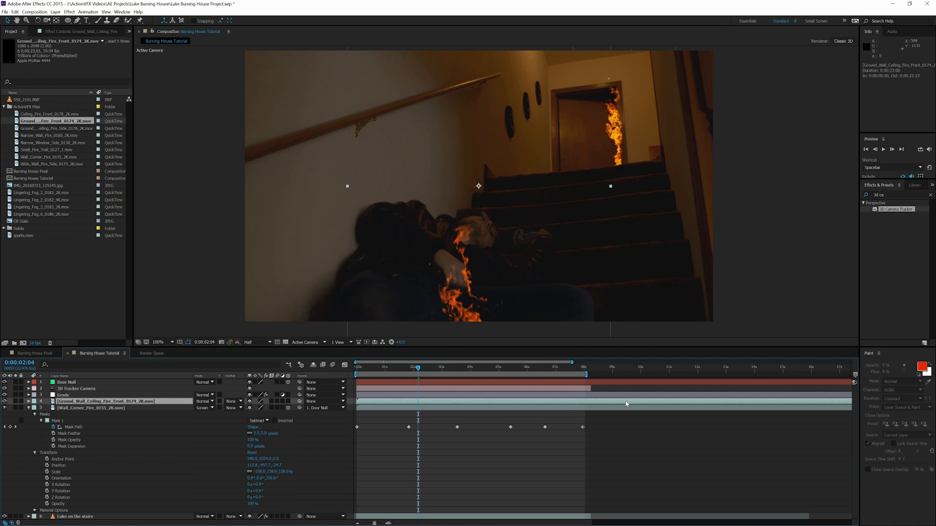
pyautogui.moveTo(626, 403); pyautogui.dragTo(431, 406)
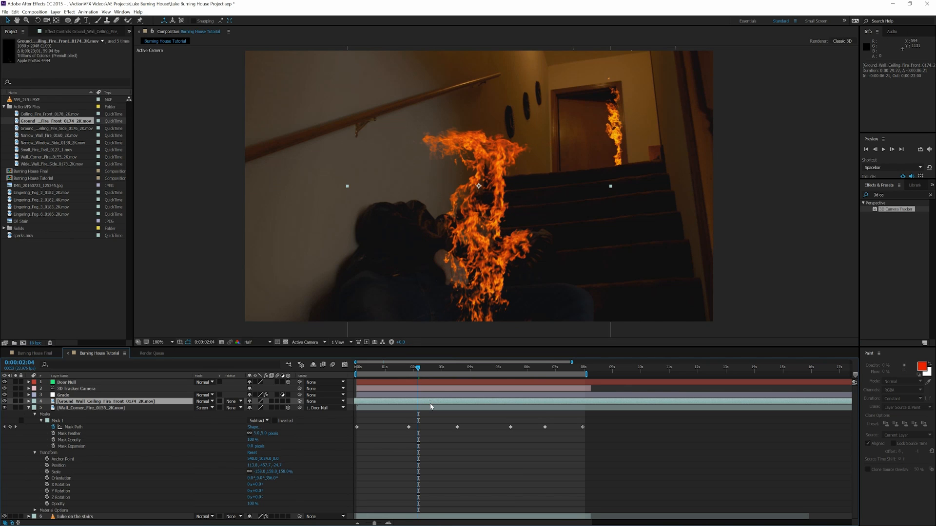
# Parent the ground fire layer to Door Null and make it a 3D layer.
pyautogui.click(322, 401)
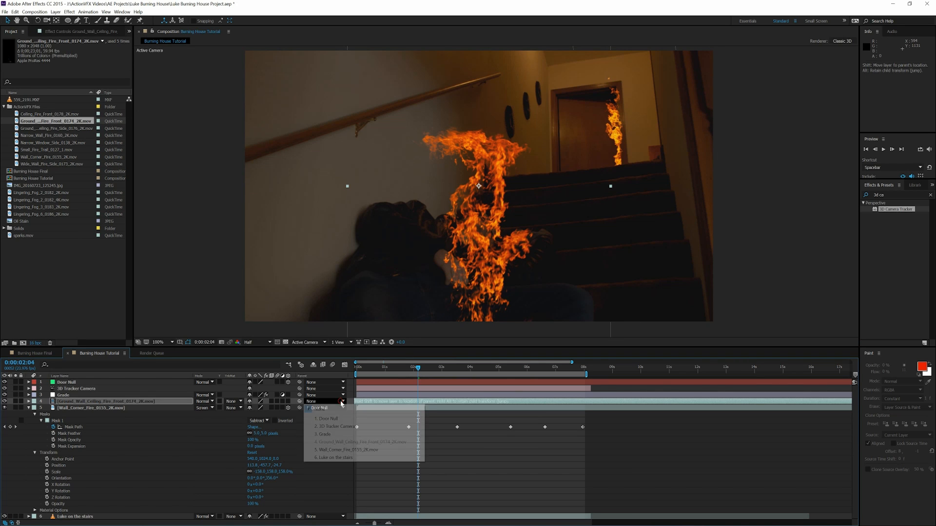
pyautogui.click(337, 420)
pyautogui.click(288, 401)
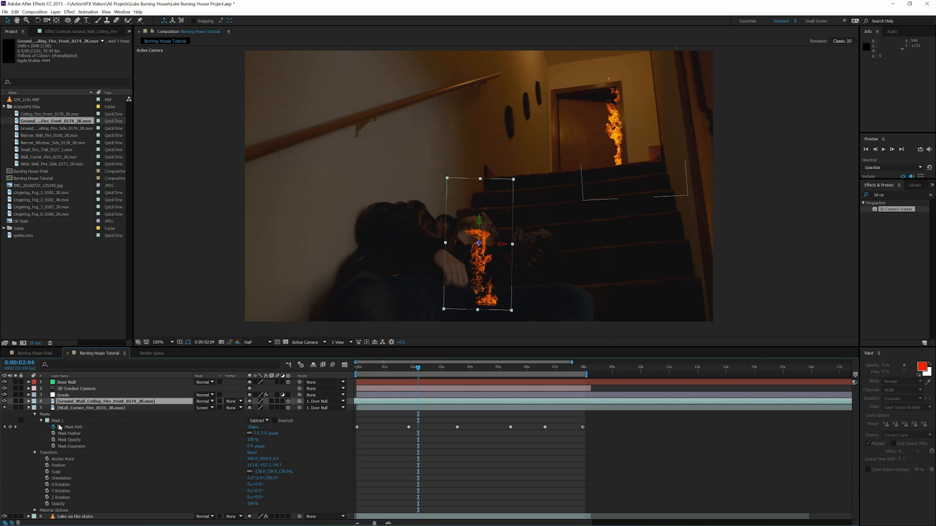
# Reveal the ground fire layer's transform properties and set its position to 0, 0, 0.
pyautogui.click(29, 408)
pyautogui.click(29, 401)
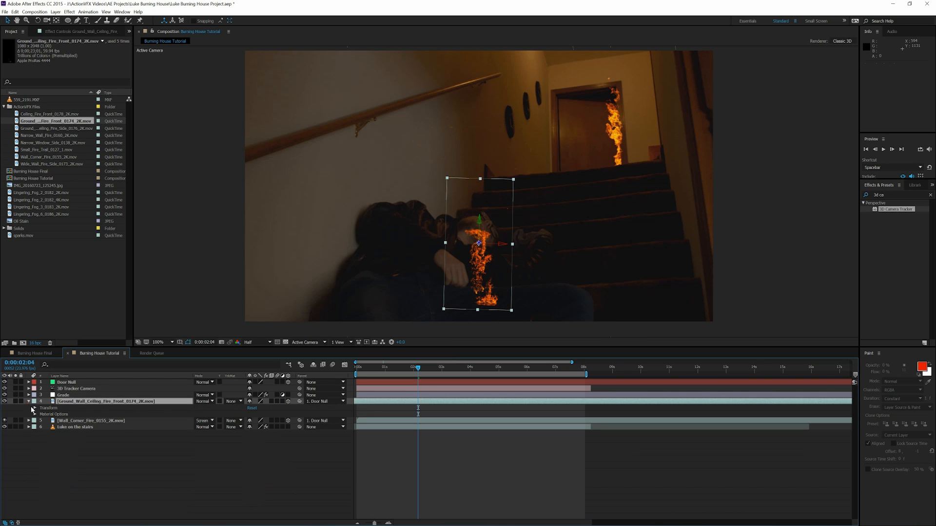
pyautogui.click(35, 408)
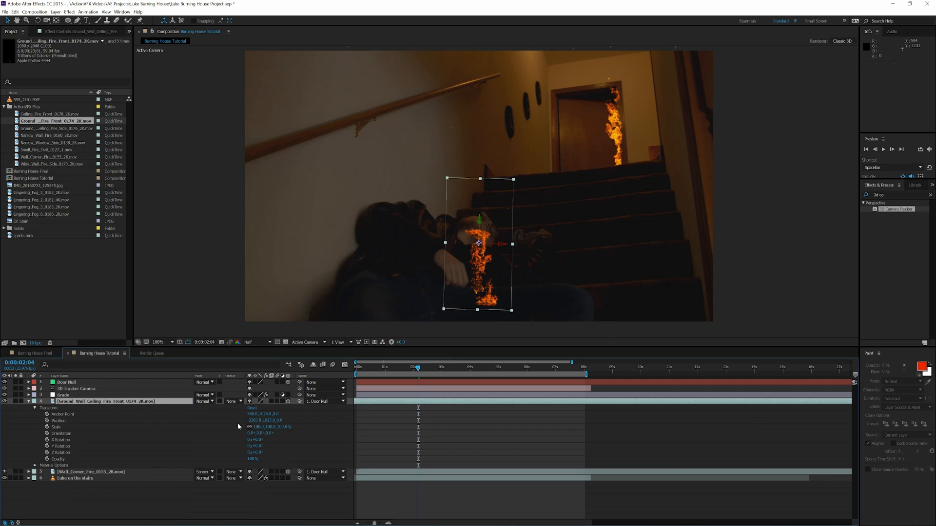
pyautogui.moveTo(251, 420); pyautogui.dragTo(251, 422)
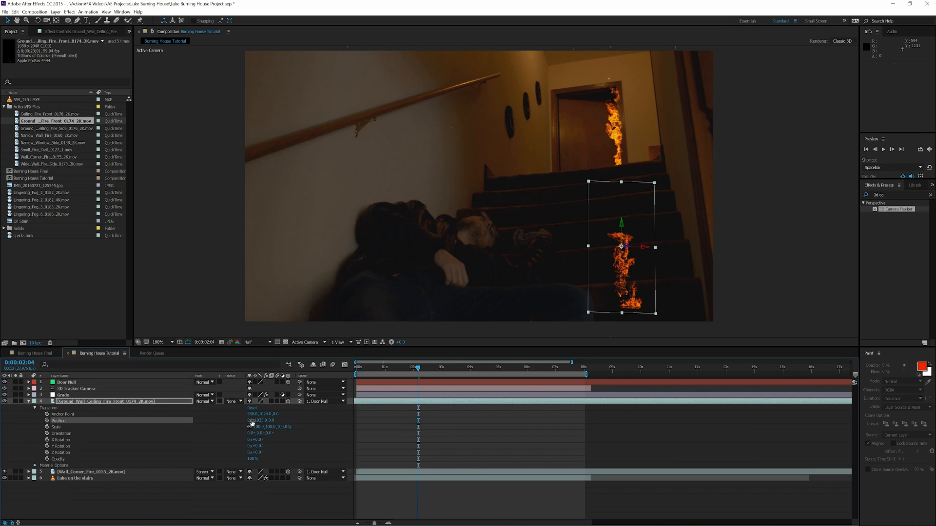
pyautogui.click(256, 420)
pyautogui.write('0')
pyautogui.press('Return')
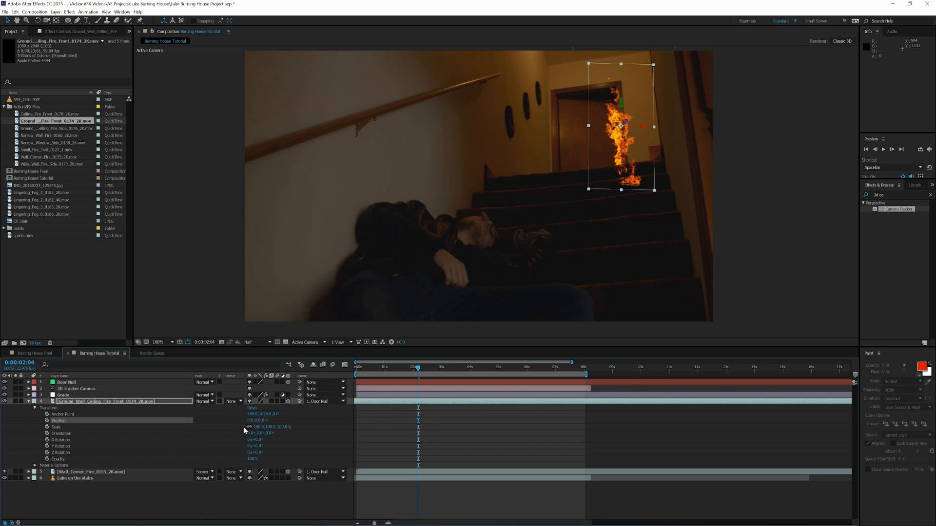
# Flip the ground fire horizontally with a negative X scale and enlarge it uniformly to about 181%.
pyautogui.click(257, 427)
pyautogui.click(256, 428)
pyautogui.write('-')
pyautogui.press('Return')
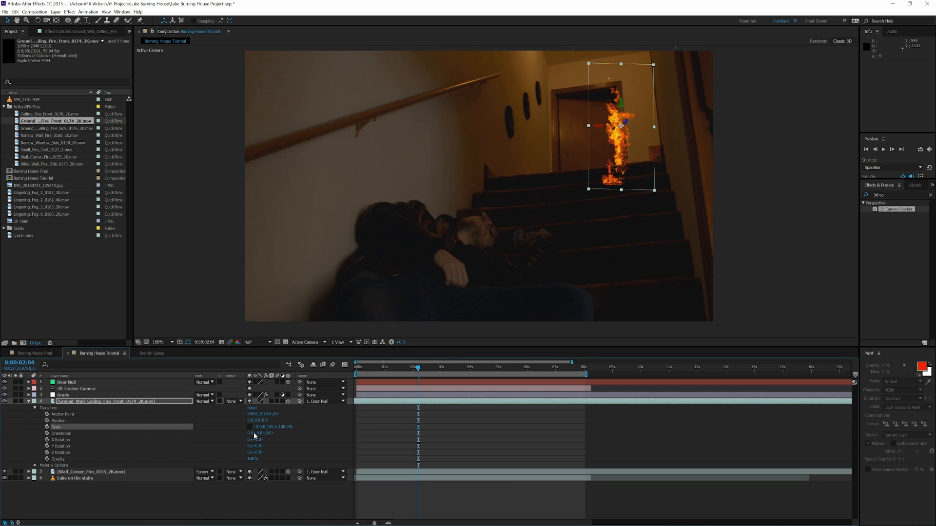
pyautogui.click(249, 428)
pyautogui.click(282, 427)
pyautogui.press('Return')
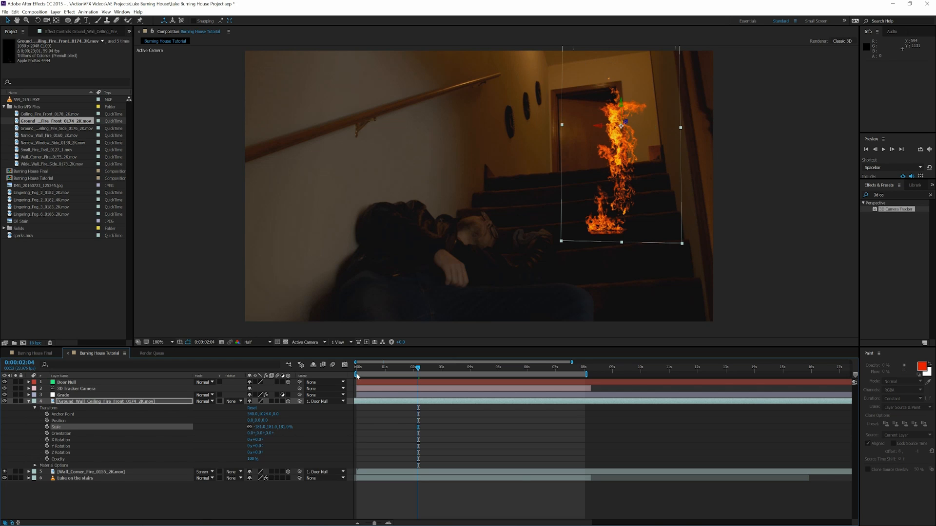
# Move the ground fire up into the doorway, to about -469, -753, -92, and tilt its Z orientation to about 357°.
pyautogui.moveTo(600, 165); pyautogui.dragTo(511, 329)
pyautogui.press('.')
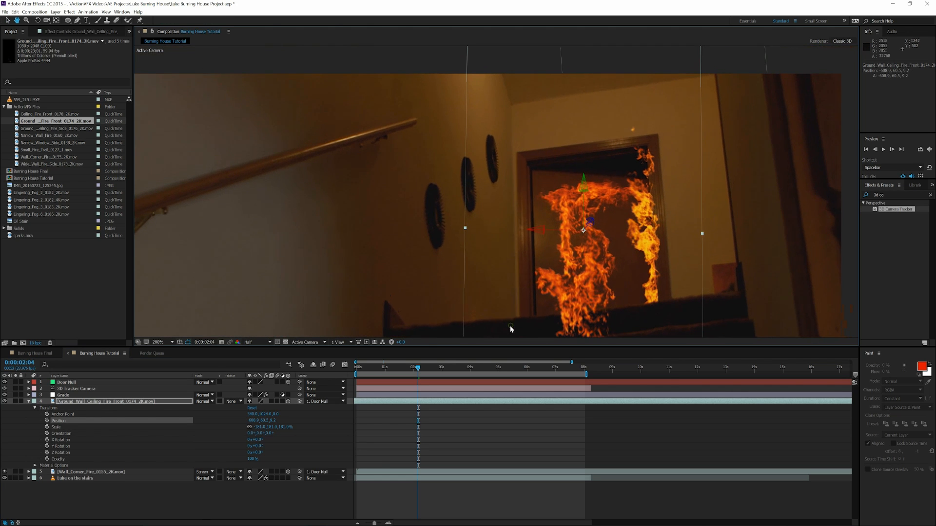
pyautogui.press('v')
pyautogui.moveTo(596, 199); pyautogui.dragTo(592, 131)
pyautogui.moveTo(269, 433); pyautogui.dragTo(268, 433)
pyautogui.moveTo(563, 195); pyautogui.dragTo(580, 192)
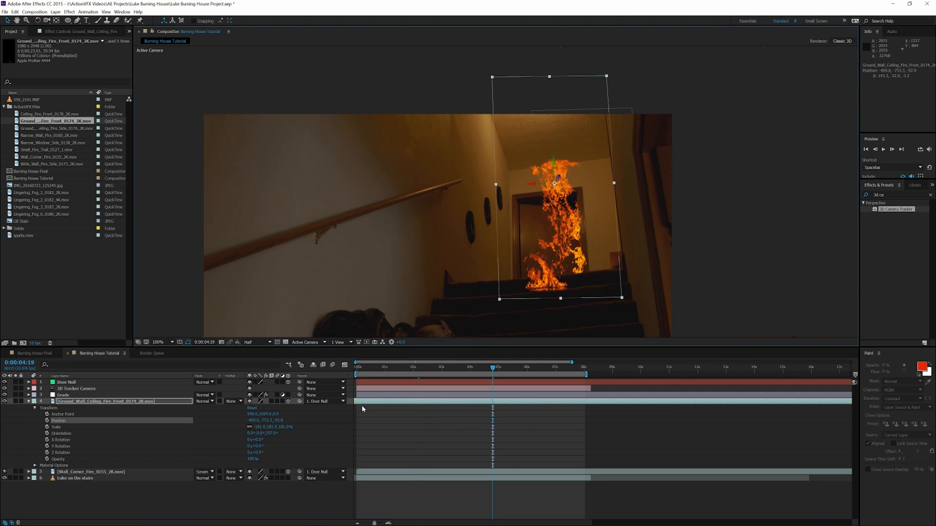
# Set the ground fire layer's blending mode to Screen and check the blend at 0:00:05:08.
pyautogui.click(205, 401)
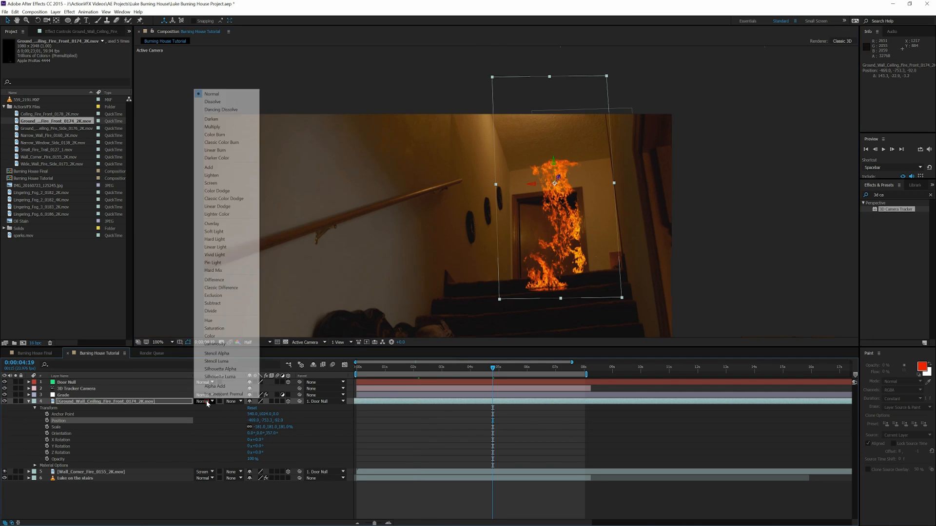
pyautogui.click(221, 183)
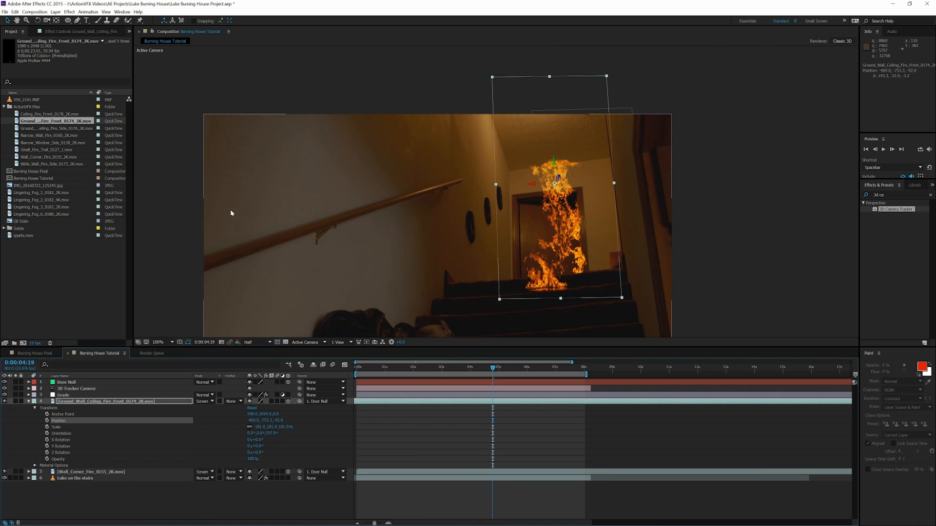
pyautogui.click(509, 369)
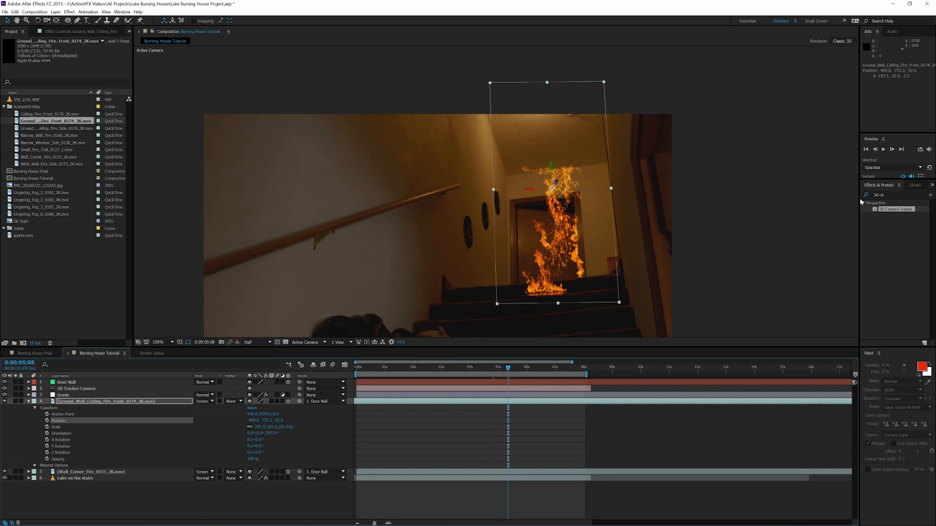
# Apply the Curves effect to the ground fire layer and raise its Alpha channel curve slightly.
pyautogui.click(886, 195)
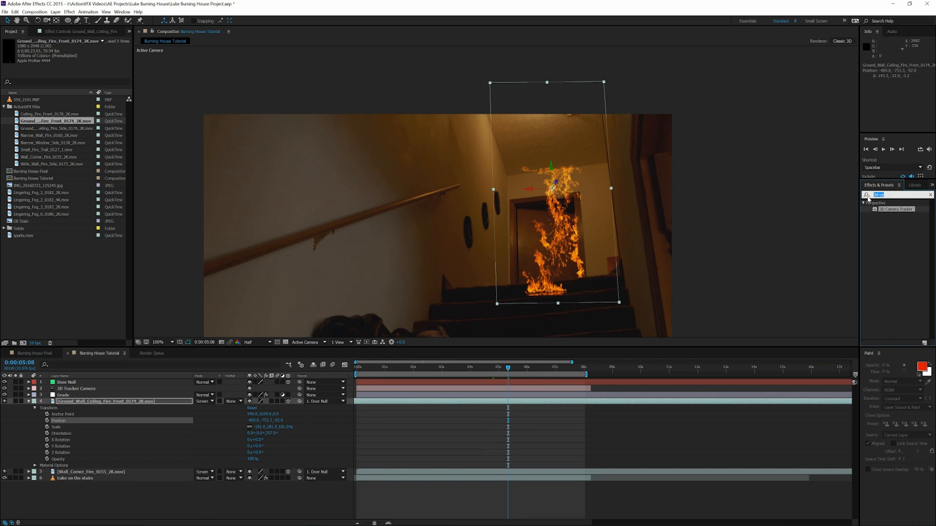
pyautogui.write('curve')
pyautogui.click(884, 236)
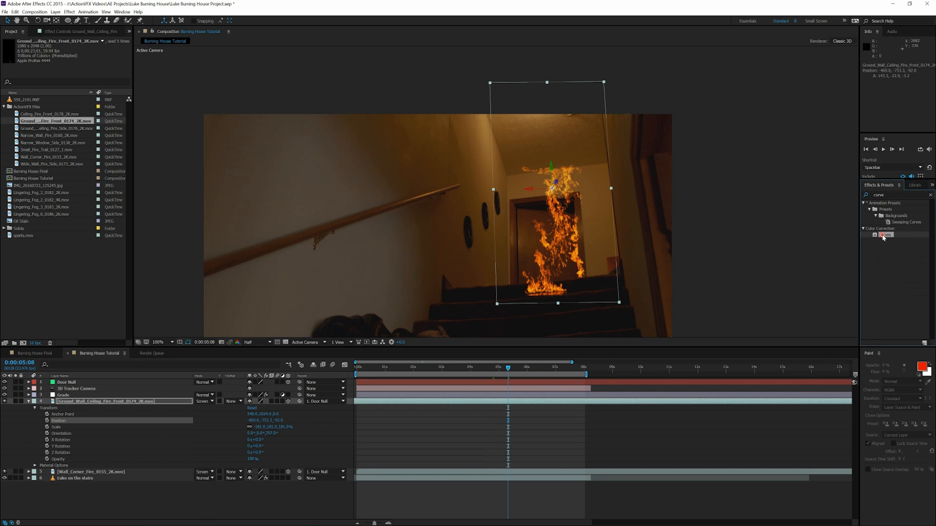
pyautogui.doubleClick(883, 236)
pyautogui.click(84, 57)
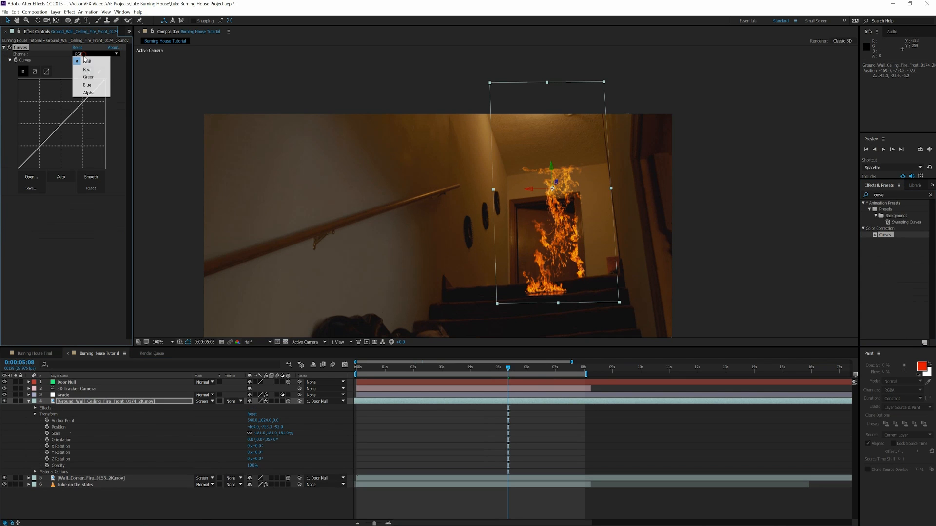
pyautogui.click(84, 94)
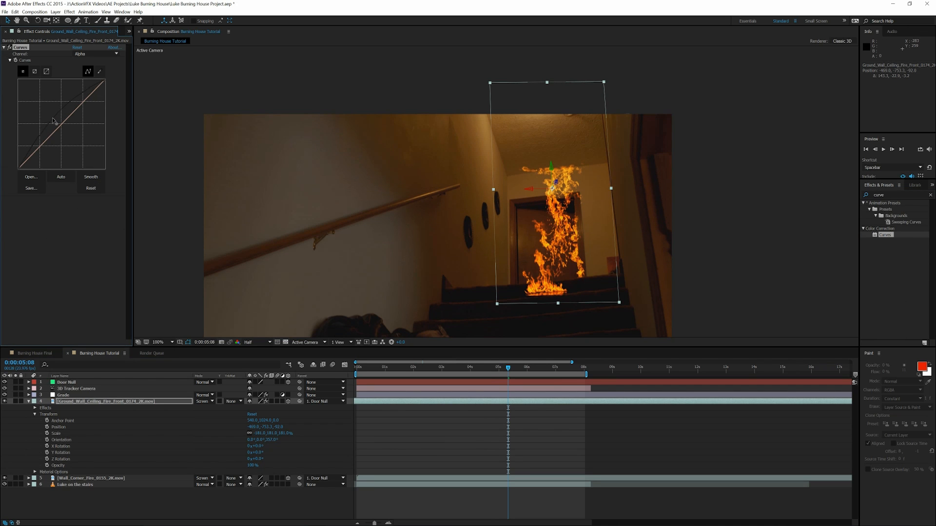
# Review the masked ground fire in the doorway by scrubbing back through the shot from its end.
pyautogui.moveTo(443, 245); pyautogui.dragTo(440, 174)
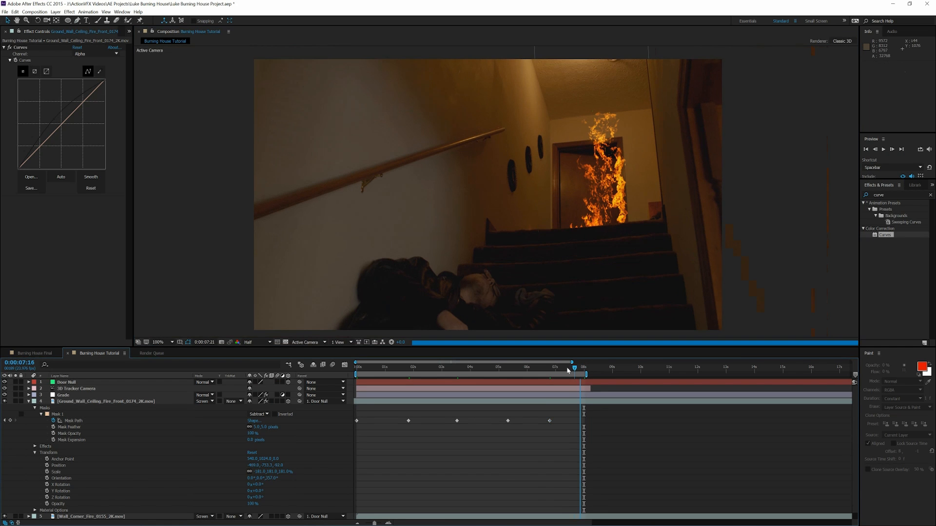
pyautogui.moveTo(583, 369); pyautogui.dragTo(445, 373)
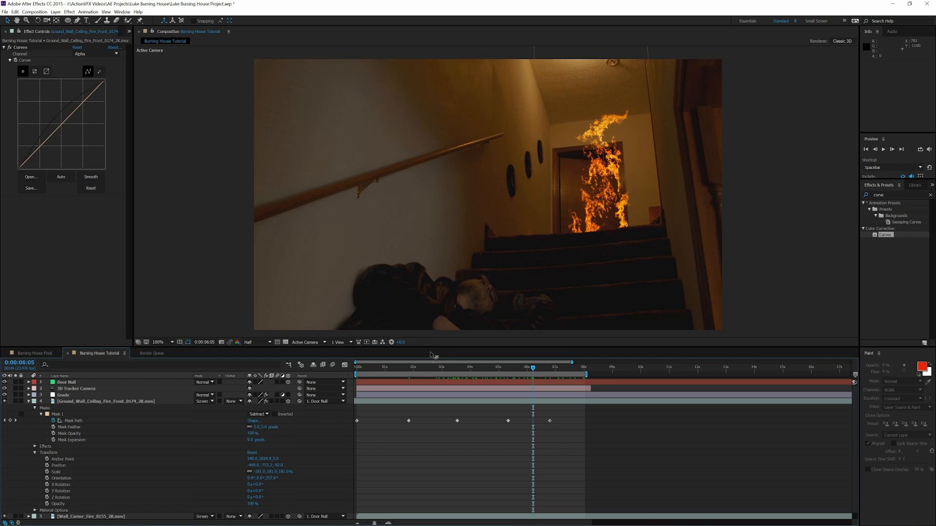
# Preview the Ceiling_Fire_Front_0178_2K.mov clip and add it to the composition directly beneath the Grade layer.
pyautogui.click(129, 31)
pyautogui.click(146, 41)
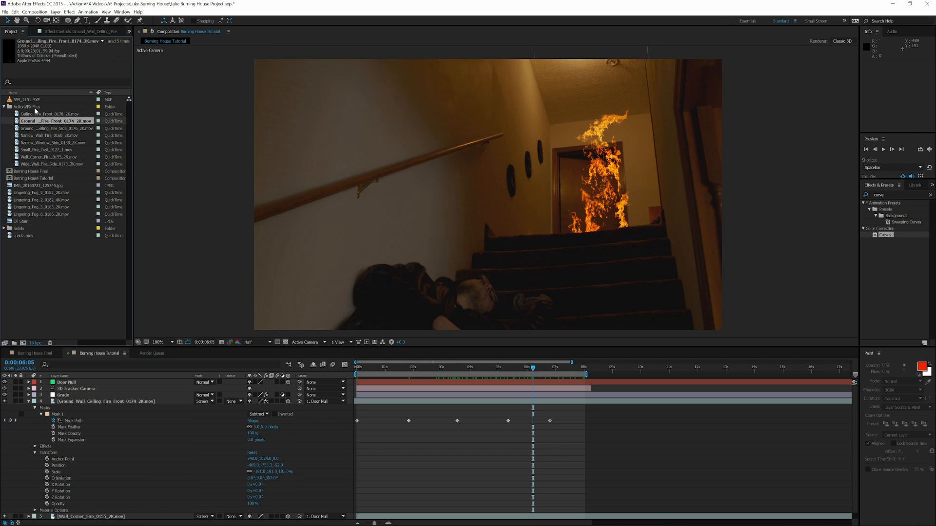
pyautogui.doubleClick(37, 114)
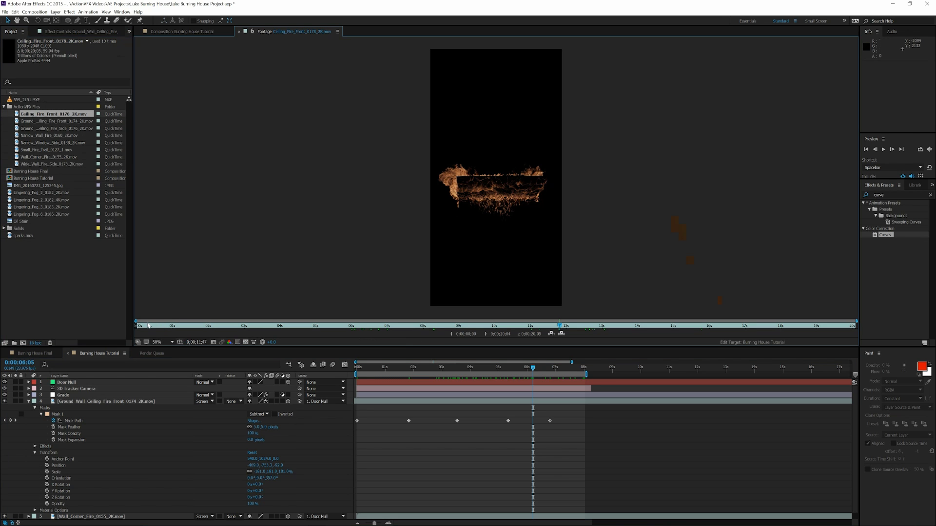
pyautogui.moveTo(149, 327); pyautogui.dragTo(372, 331)
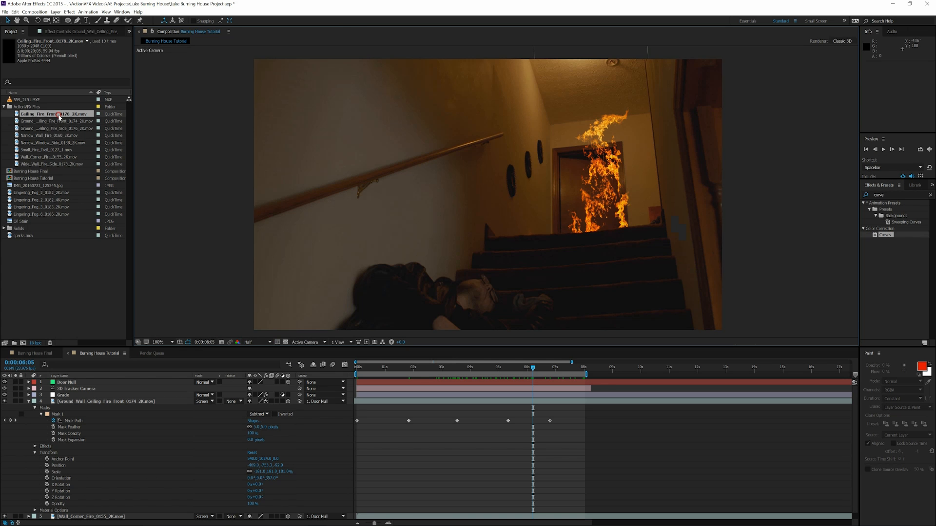
pyautogui.moveTo(59, 117); pyautogui.dragTo(92, 403)
# Time-stretch the ceiling fire layer and shift it earlier so the flames are established at 0:00:00:15.
pyautogui.rightClick(93, 403)
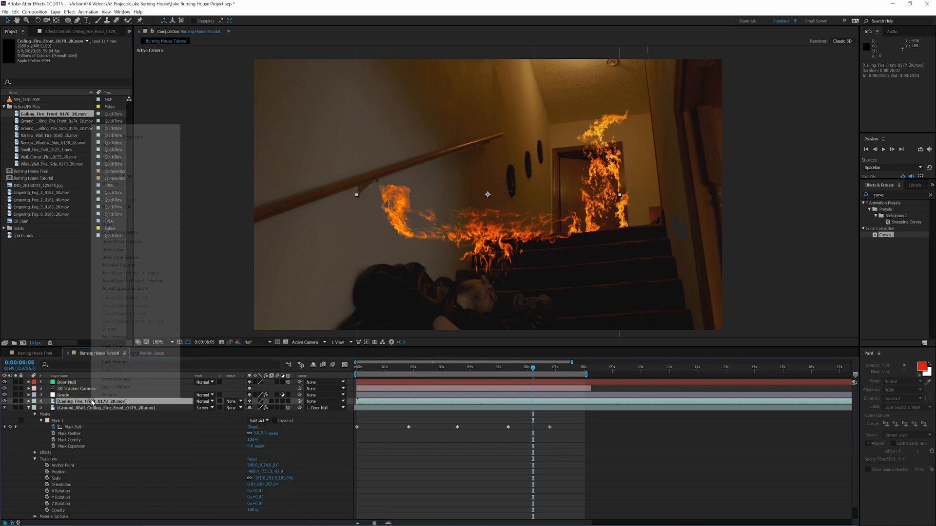
pyautogui.moveTo(128, 171)
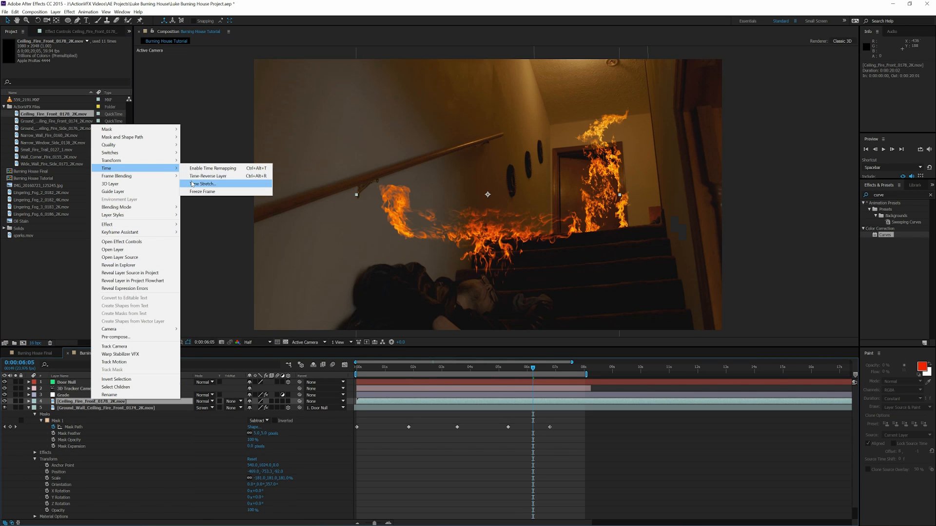
pyautogui.click(191, 183)
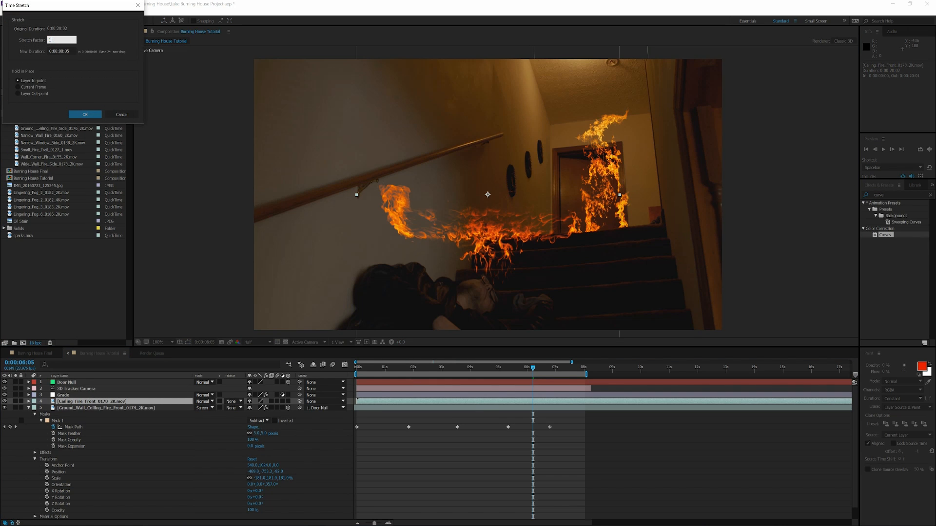
pyautogui.press('Return')
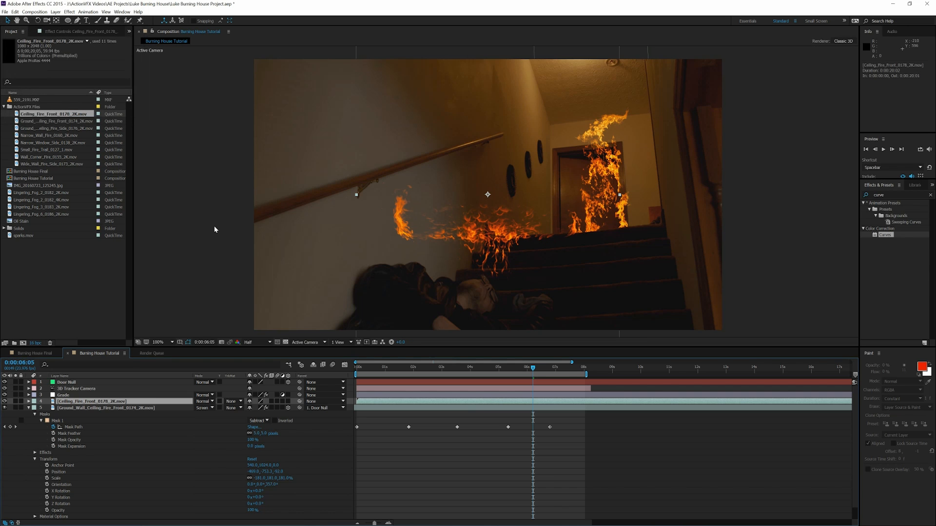
pyautogui.click(374, 367)
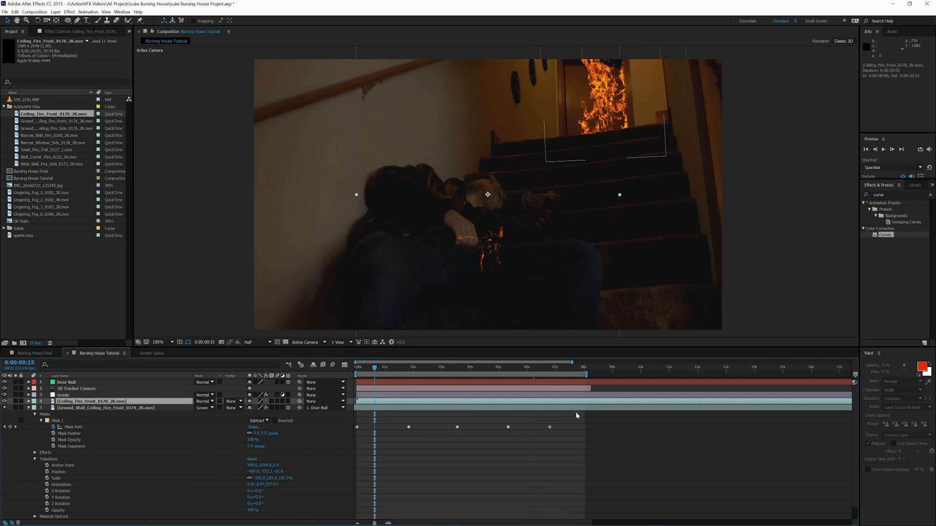
pyautogui.moveTo(577, 401); pyautogui.dragTo(344, 401)
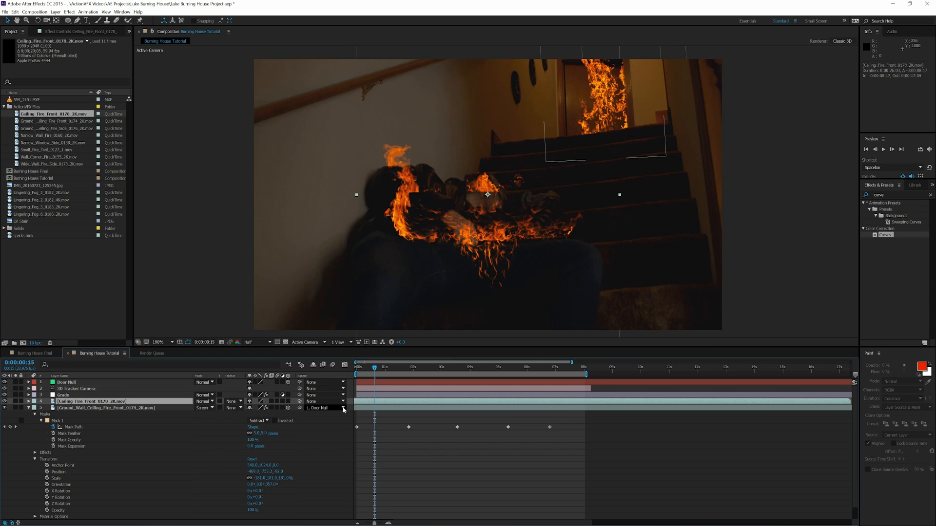
# Parent the ceiling fire layer to Door Null and make it a 3D layer.
pyautogui.click(325, 401)
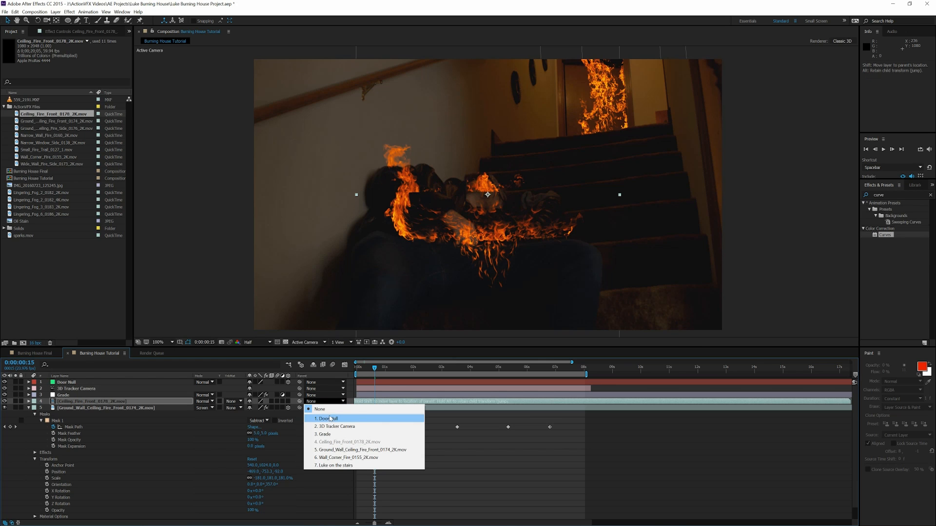
pyautogui.click(330, 419)
pyautogui.click(288, 401)
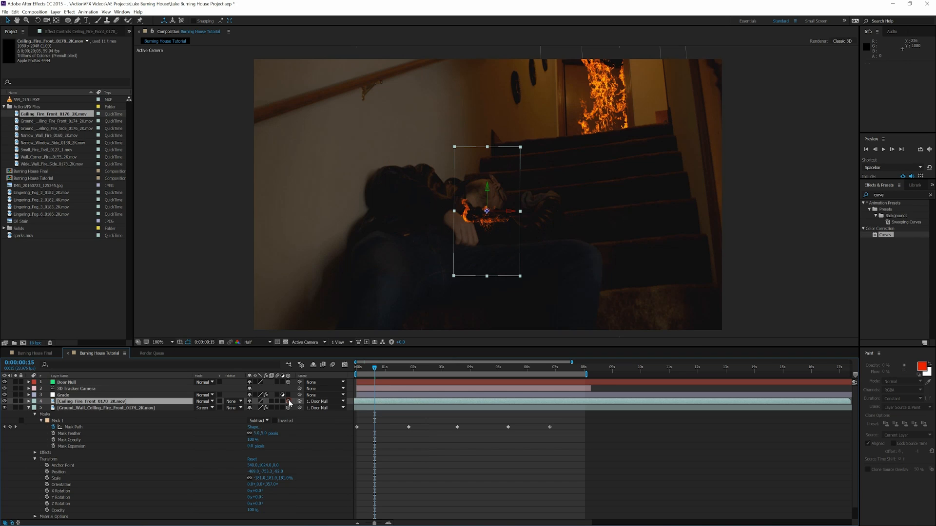
# Collapse the ground fire layer's properties and set the ceiling fire layer's X and Y position to 0.
pyautogui.click(28, 408)
pyautogui.click(28, 401)
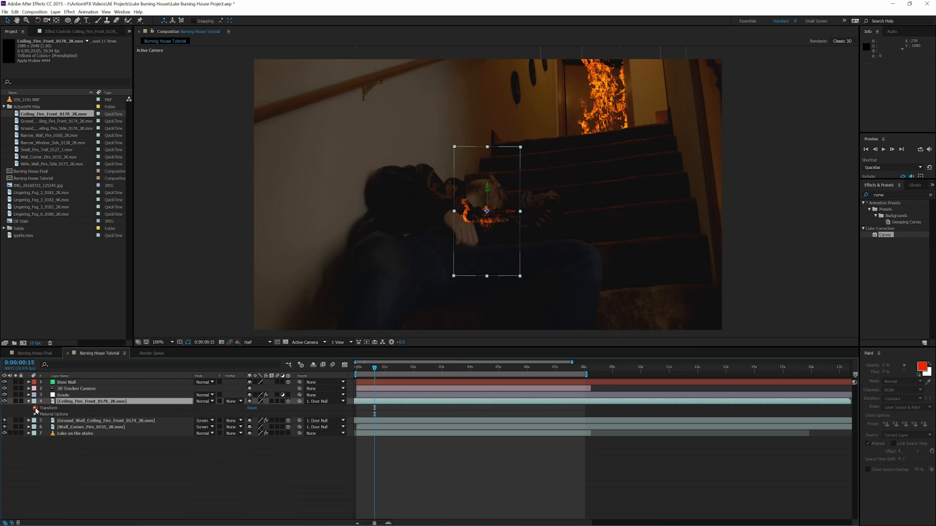
pyautogui.click(35, 408)
pyautogui.click(253, 421)
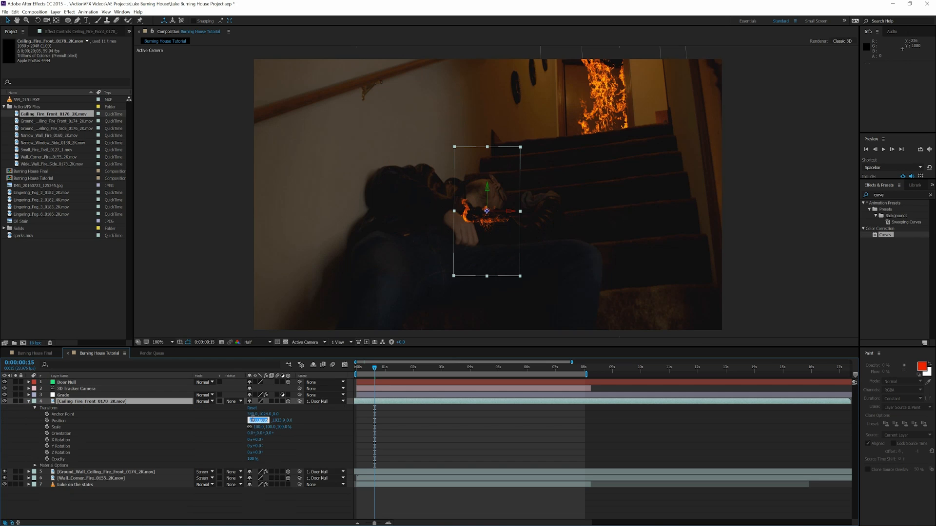
pyautogui.write('0')
pyautogui.press('Return')
pyautogui.click(259, 420)
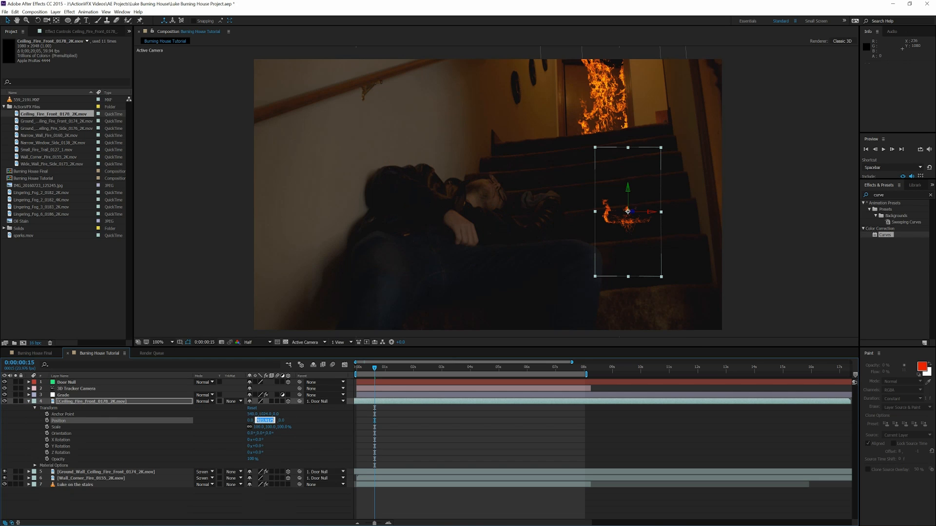
pyautogui.write('0')
pyautogui.press('Return')
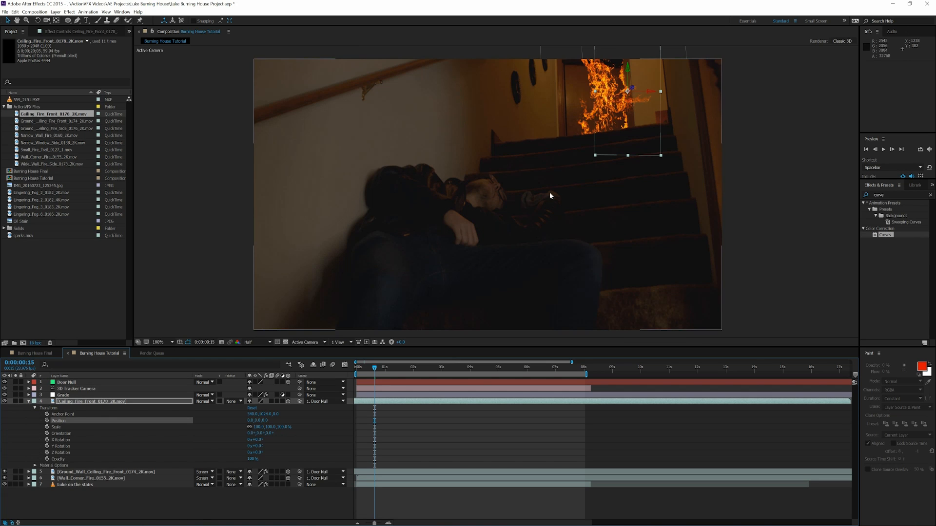
# At 0:00:05:01, move the ceiling fire up and left of the doorway flames and scale it to 210%.
pyautogui.click(500, 373)
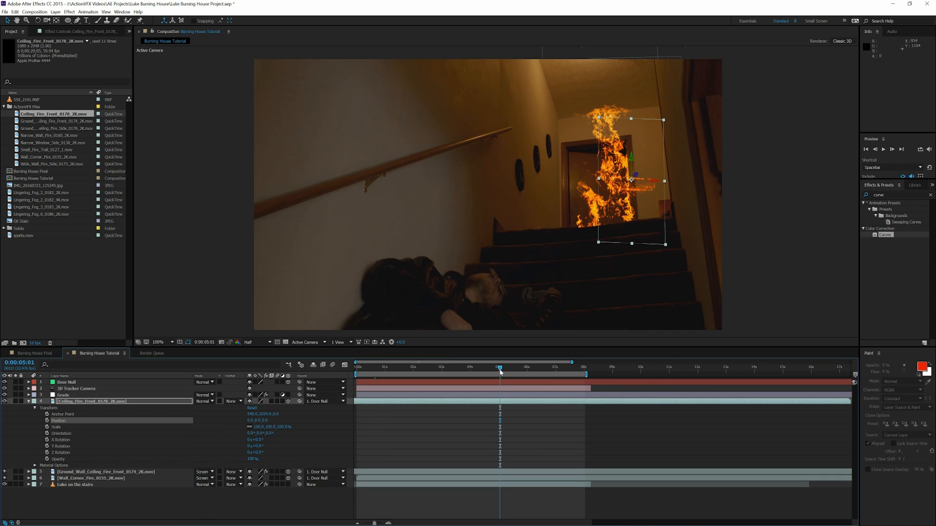
pyautogui.moveTo(614, 197); pyautogui.dragTo(553, 138)
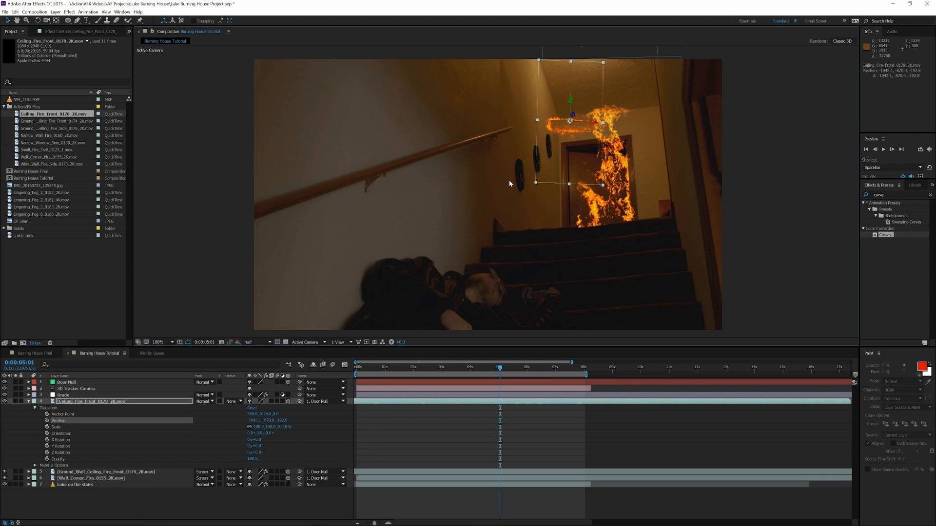
pyautogui.click(259, 427)
pyautogui.write('210')
pyautogui.press('Return')
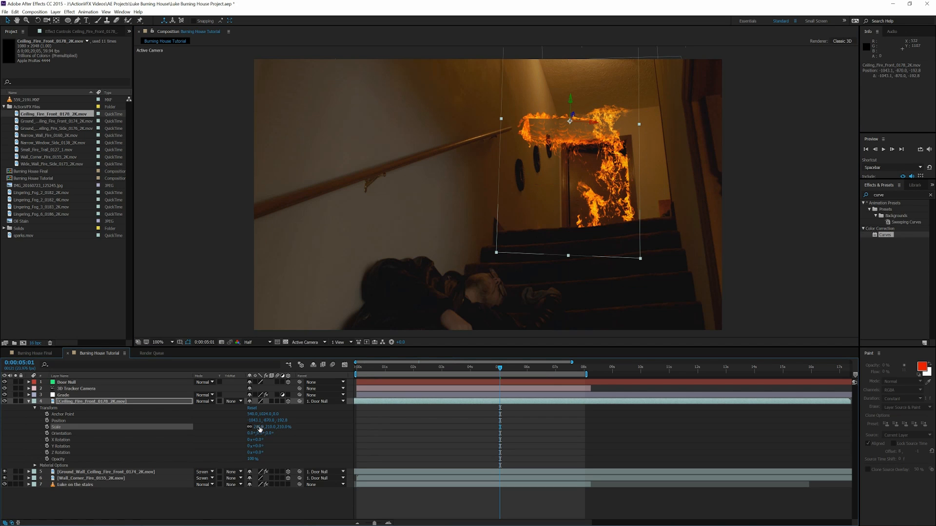
# Align the ceiling fire with the ceiling above the doorway by moving and slightly tilting it, and set its blending mode to Screen.
pyautogui.scroll(4, 552, 202)
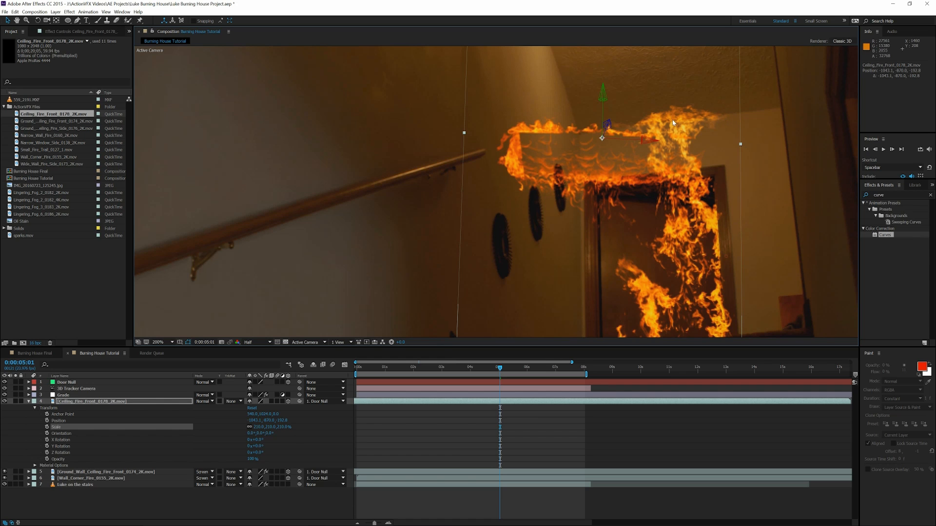
pyautogui.moveTo(555, 235); pyautogui.dragTo(646, 173)
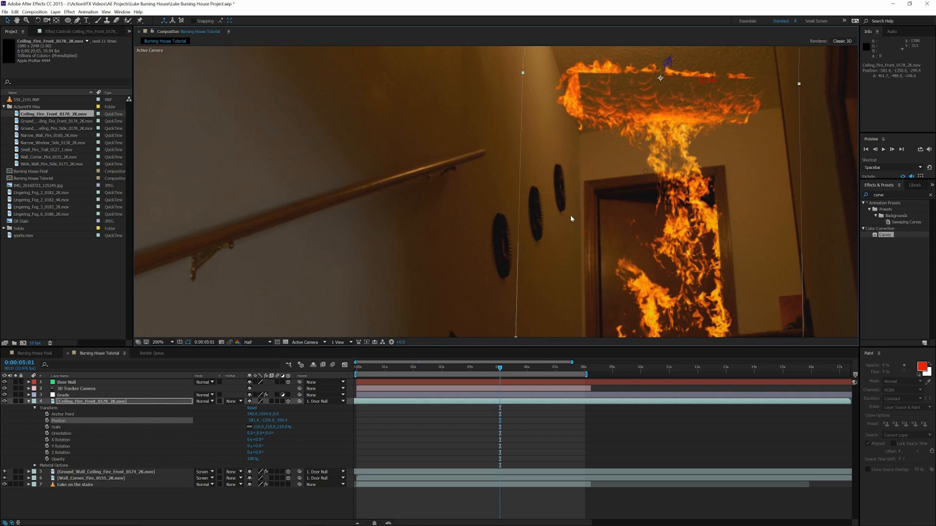
pyautogui.moveTo(267, 433); pyautogui.dragTo(262, 432)
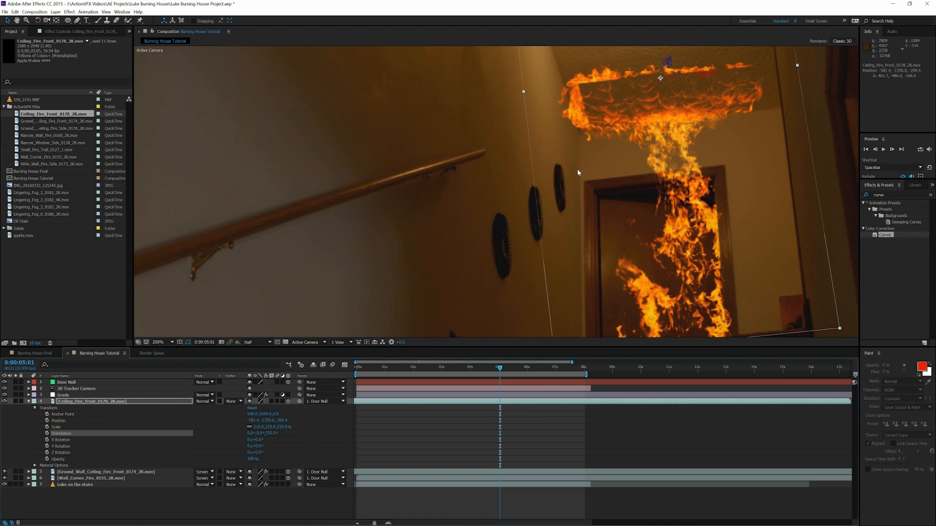
pyautogui.moveTo(655, 121)
pyautogui.mouseDown()
pyautogui.moveTo(642, 114)
pyautogui.moveTo(643, 124)
pyautogui.mouseUp()
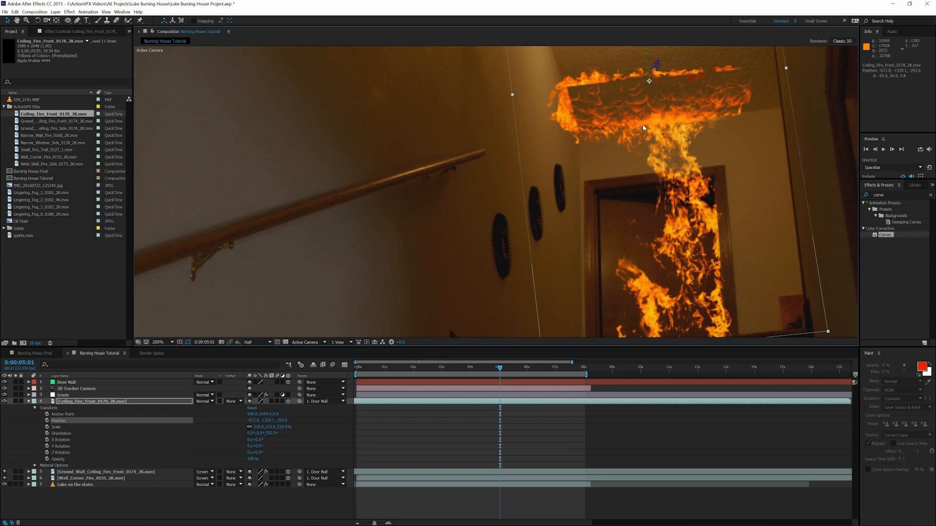
pyautogui.click(204, 401)
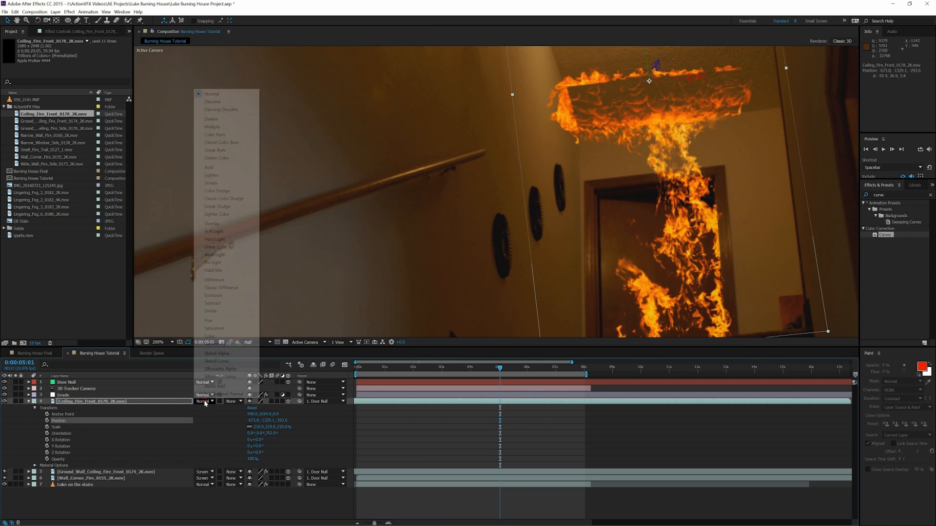
pyautogui.click(214, 183)
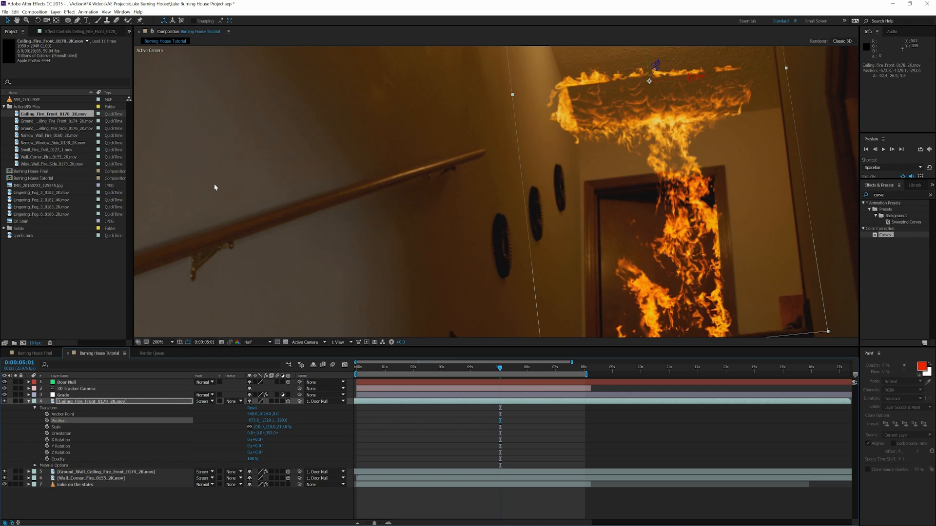
# Draw a closed 13-point Pen mask on the ceiling fire layer, keeping only the flames just above the doorway.
pyautogui.scroll(-2, 467, 159)
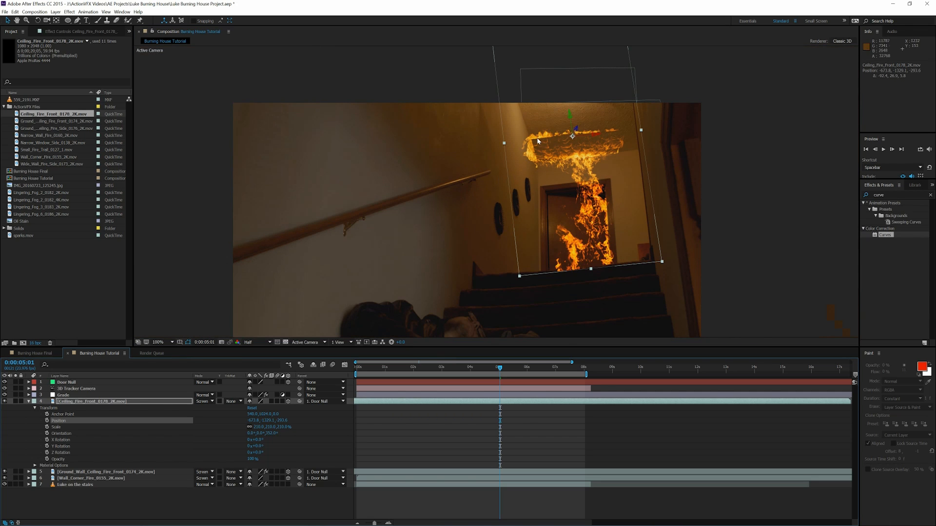
pyautogui.press('g')
pyautogui.click(557, 172)
pyautogui.click(547, 163)
pyautogui.click(542, 156)
pyautogui.click(546, 146)
pyautogui.click(558, 143)
pyautogui.click(571, 143)
pyautogui.click(583, 141)
pyautogui.click(594, 139)
pyautogui.click(605, 139)
pyautogui.click(614, 141)
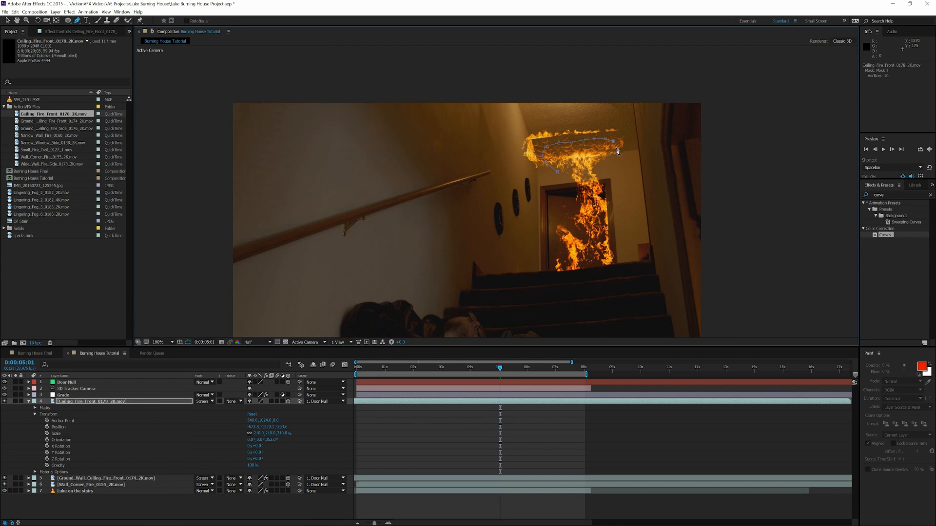
pyautogui.click(609, 160)
pyautogui.click(596, 174)
pyautogui.click(576, 179)
pyautogui.click(564, 176)
pyautogui.click(557, 172)
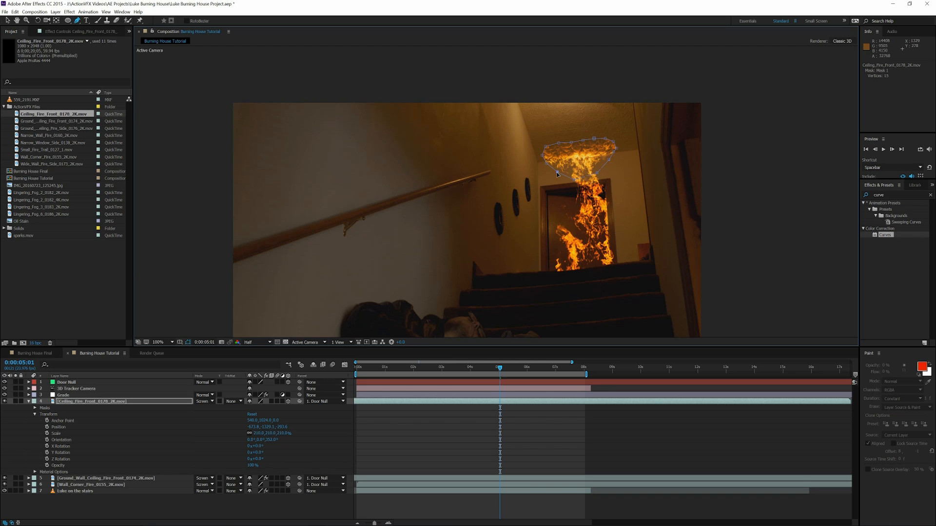
# Set the Mask Feather of the ceiling fire layer's Mask 1 to 33 pixels.
pyautogui.click(35, 414)
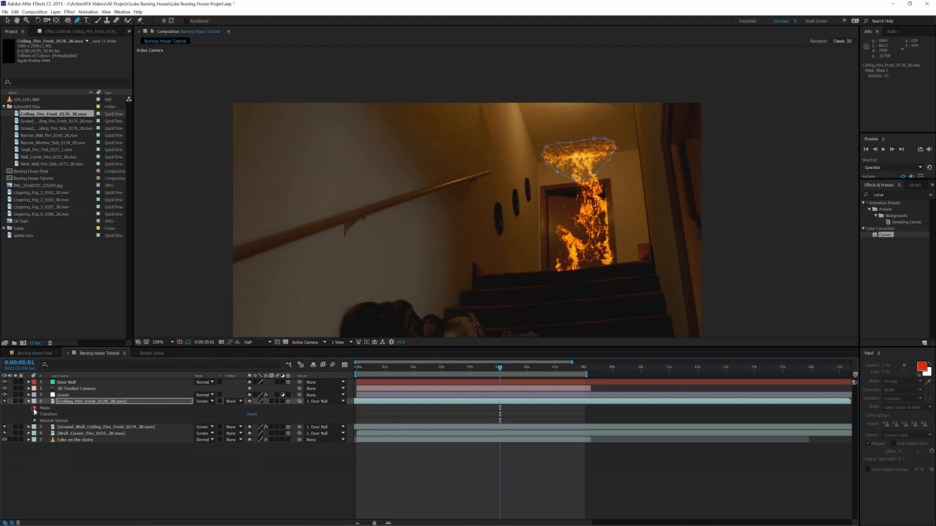
pyautogui.click(34, 408)
pyautogui.click(41, 414)
pyautogui.click(257, 428)
pyautogui.write('33')
pyautogui.press('Return')
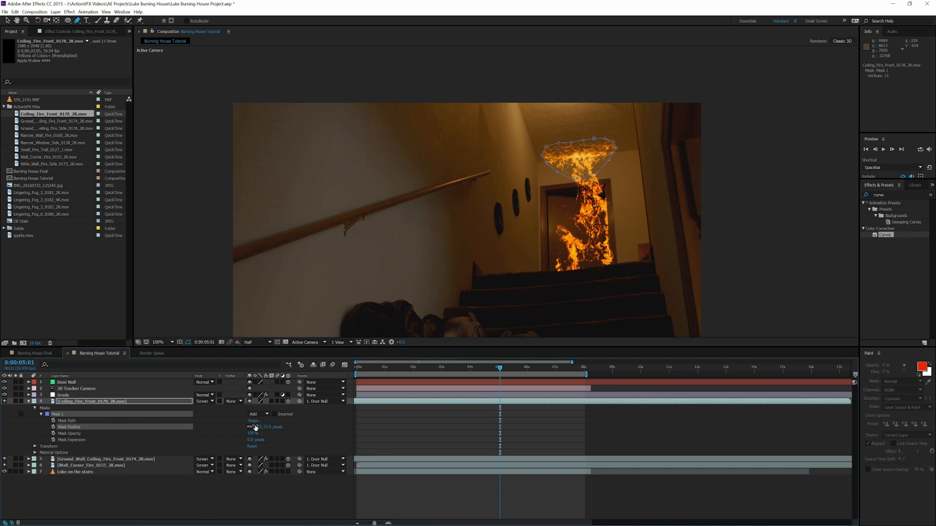
# Duplicate the ceiling fire layer, move the copy right along the ceiling and shift it earlier in time.
pyautogui.click(115, 403)
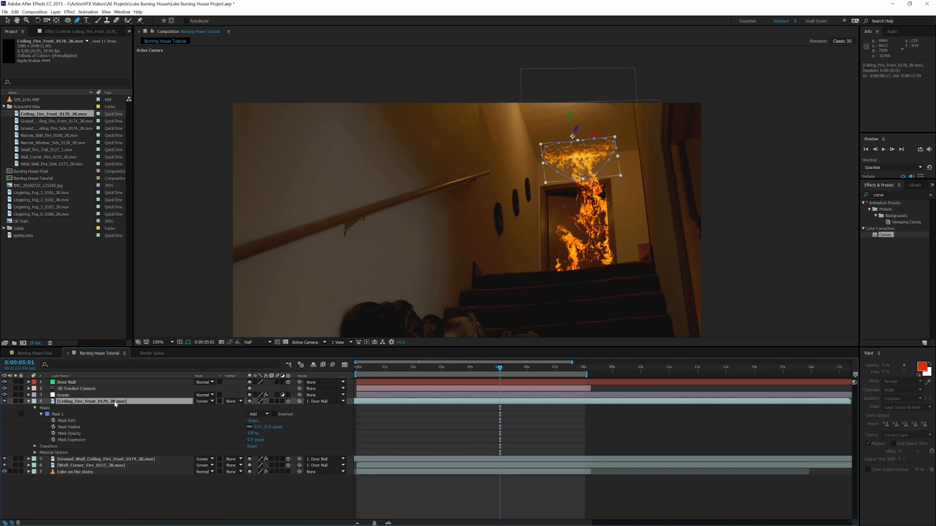
pyautogui.hotkey('ctrl', 'd')
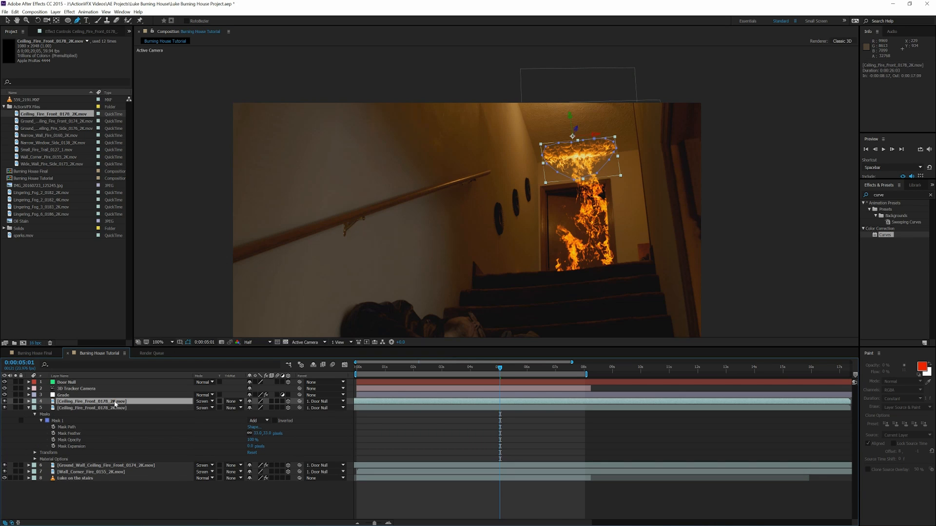
pyautogui.click(6, 23)
pyautogui.moveTo(578, 164); pyautogui.dragTo(636, 156)
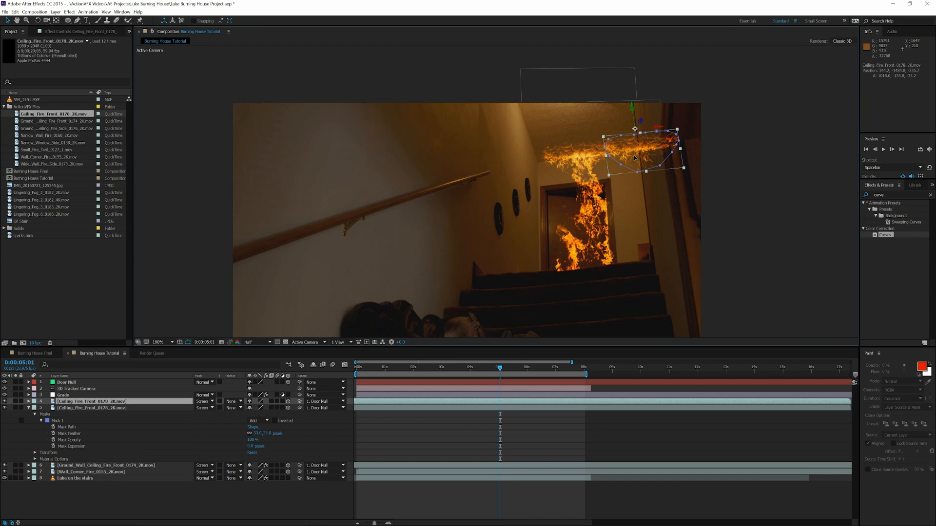
pyautogui.moveTo(658, 404); pyautogui.dragTo(635, 404)
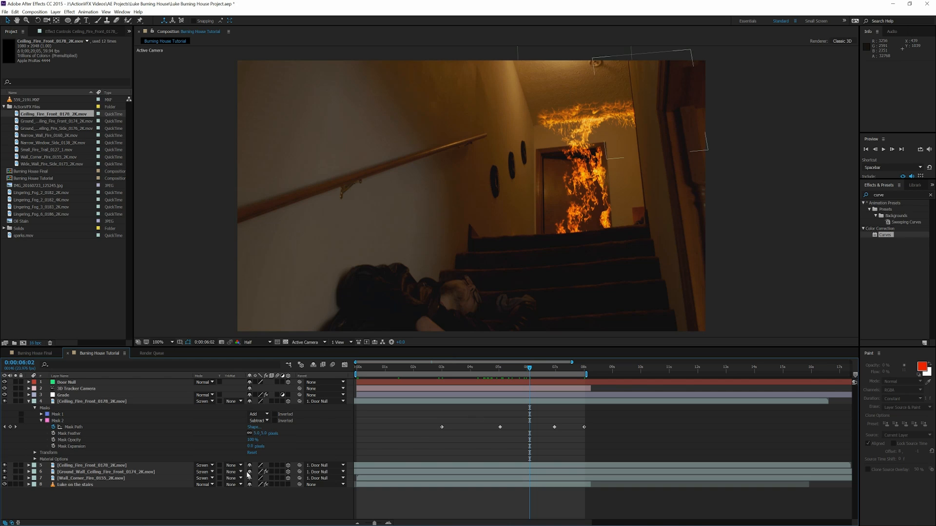
# Duplicate the original ceiling fire layer without its mask and move the copy further up the ceiling.
pyautogui.click(103, 467)
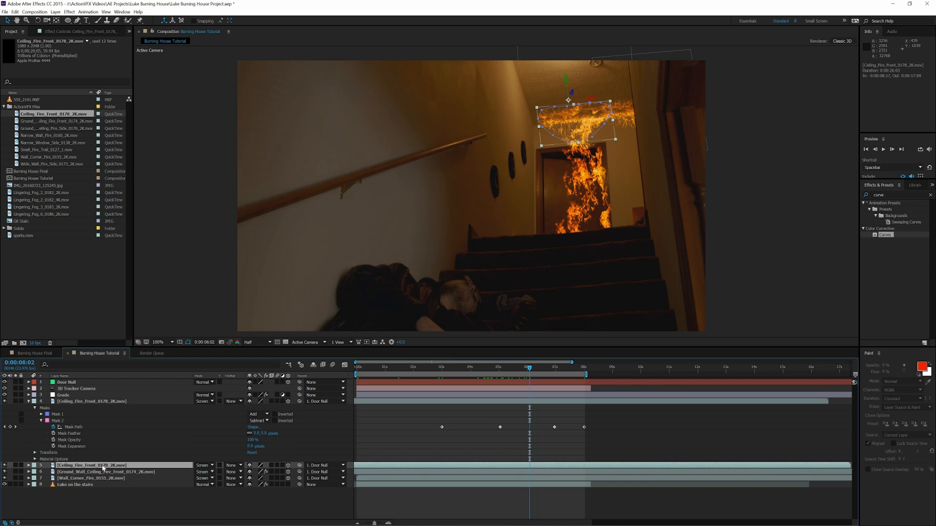
pyautogui.hotkey('ctrl', 'd')
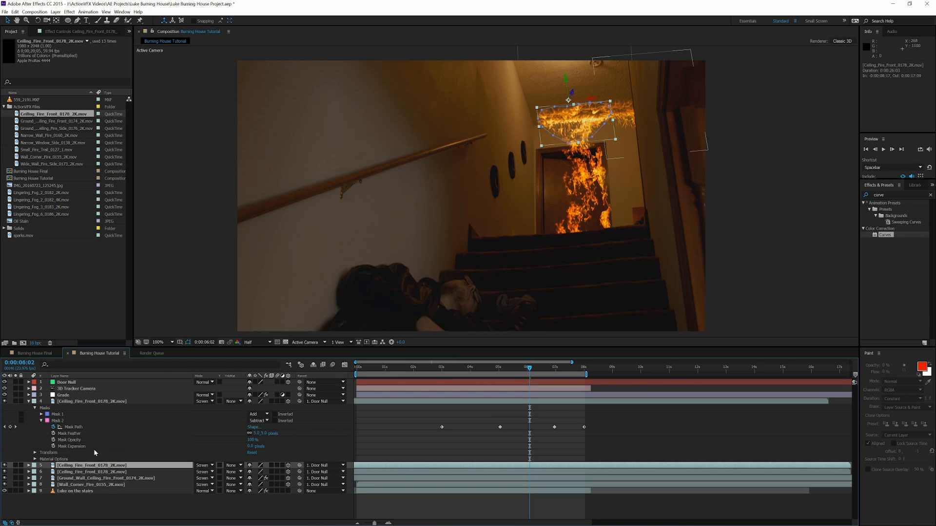
pyautogui.click(28, 466)
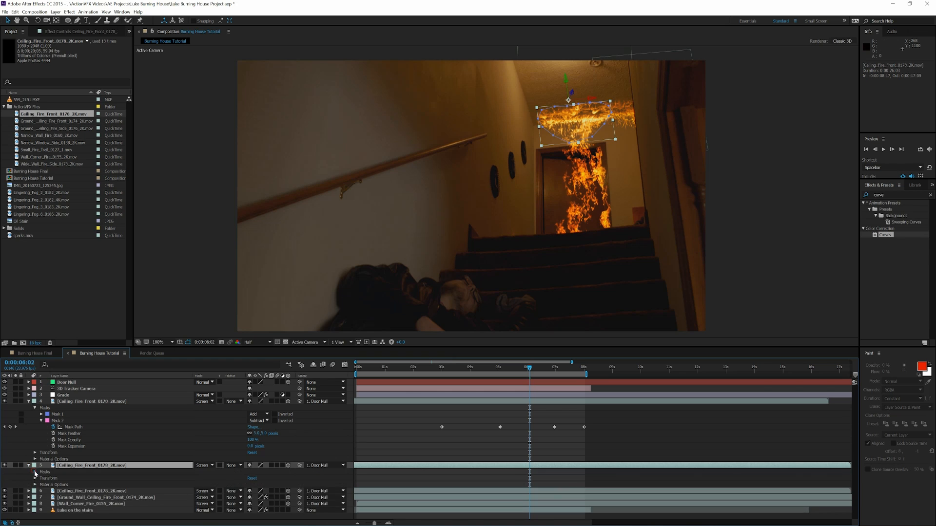
pyautogui.click(35, 473)
pyautogui.click(56, 479)
pyautogui.press('Delete')
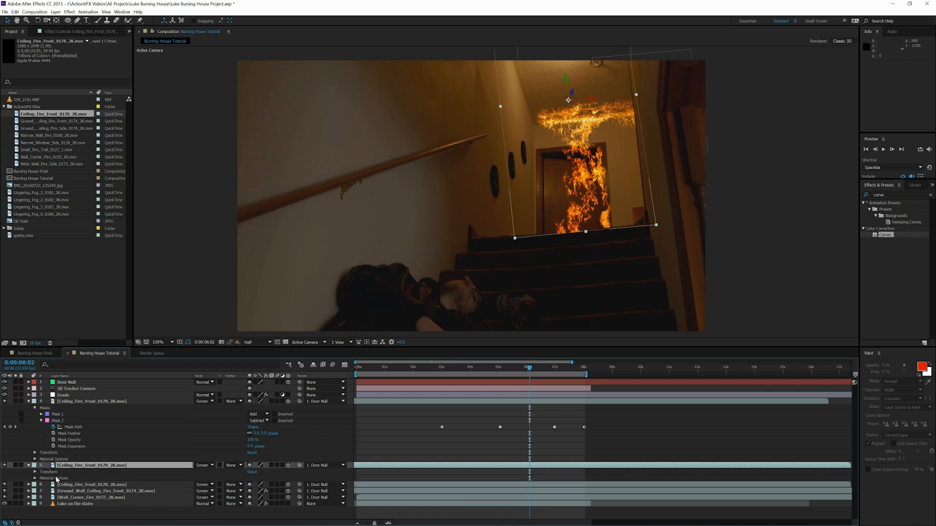
pyautogui.moveTo(569, 116); pyautogui.dragTo(585, 101)
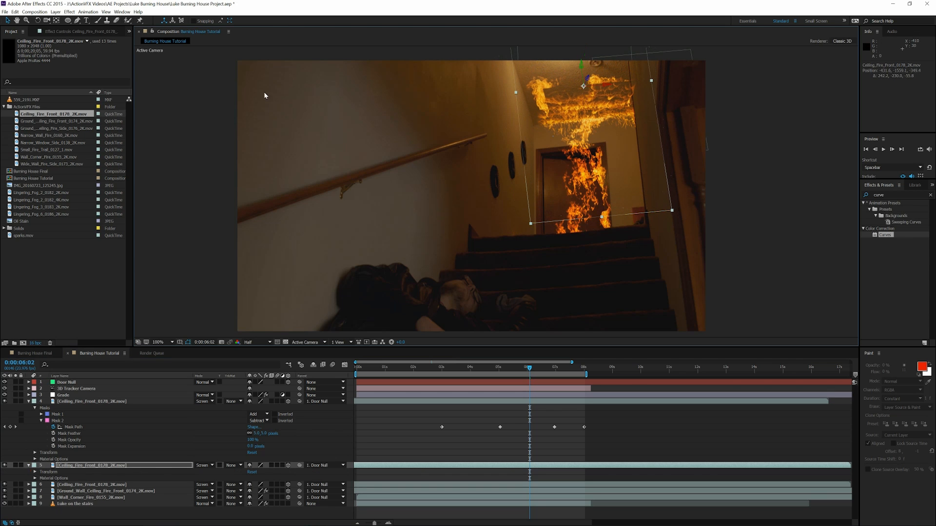
# At full preview resolution, draw a closed 10-point Pen mask around the central flames of the unmasked ceiling fire copy.
pyautogui.press('.')
pyautogui.moveTo(468, 188); pyautogui.dragTo(414, 300)
pyautogui.click(259, 342)
pyautogui.click(253, 358)
pyautogui.click(77, 20)
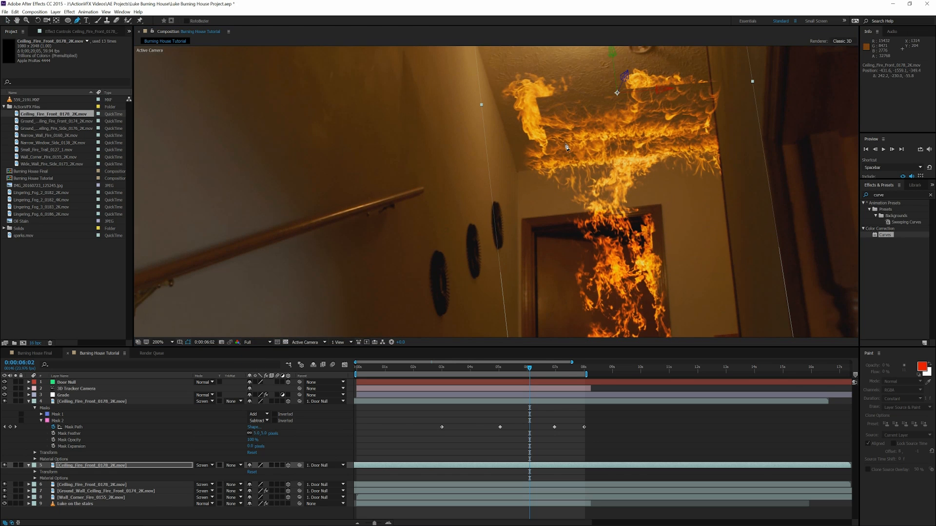
pyautogui.click(565, 143)
pyautogui.click(571, 124)
pyautogui.click(597, 107)
pyautogui.click(627, 106)
pyautogui.click(670, 105)
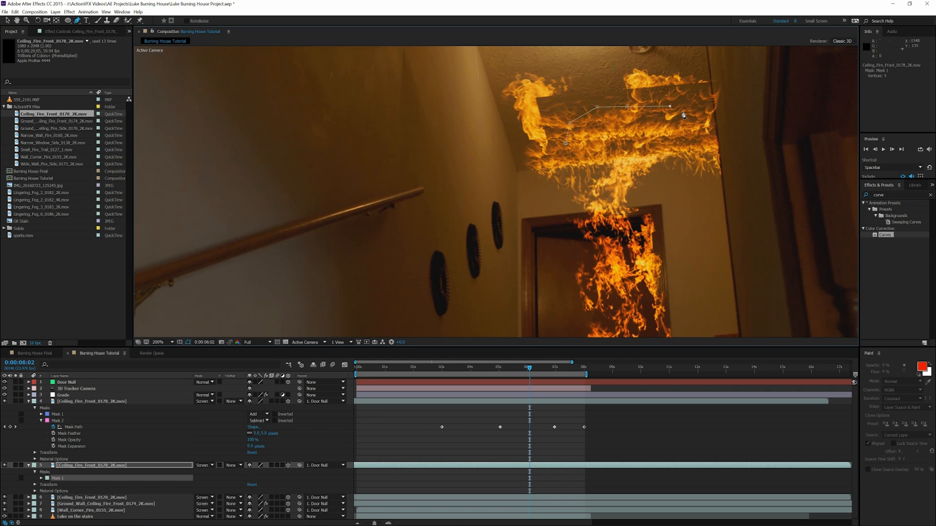
pyautogui.click(692, 132)
pyautogui.click(674, 137)
pyautogui.click(648, 142)
pyautogui.click(603, 149)
pyautogui.click(566, 144)
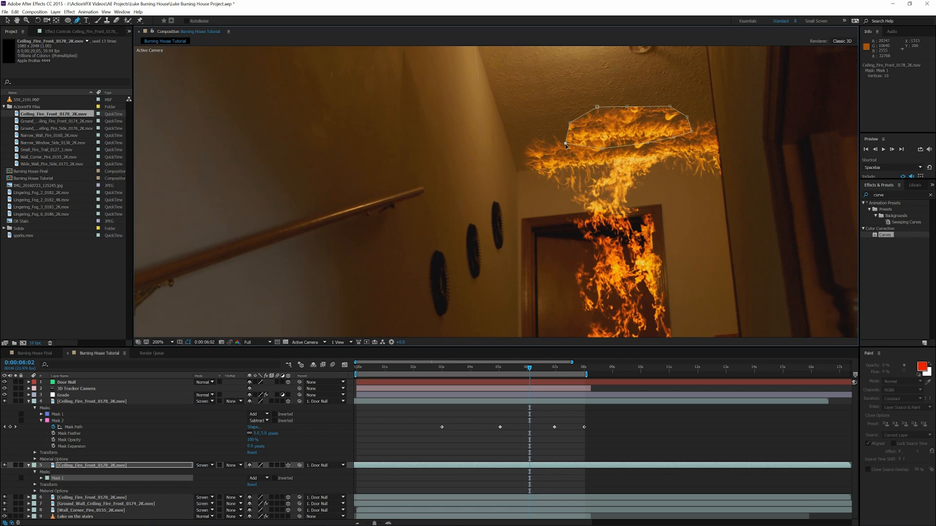
# Set the new mask's Mask Feather to 100 pixels and deselect the layer to check the blend.
pyautogui.click(41, 478)
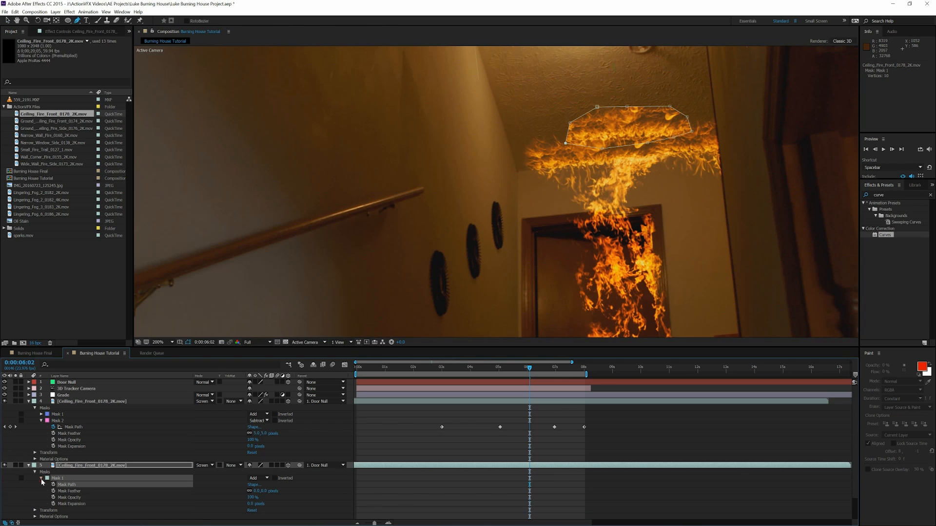
pyautogui.click(255, 492)
pyautogui.press('Return')
pyautogui.scroll(-2, 481, 258)
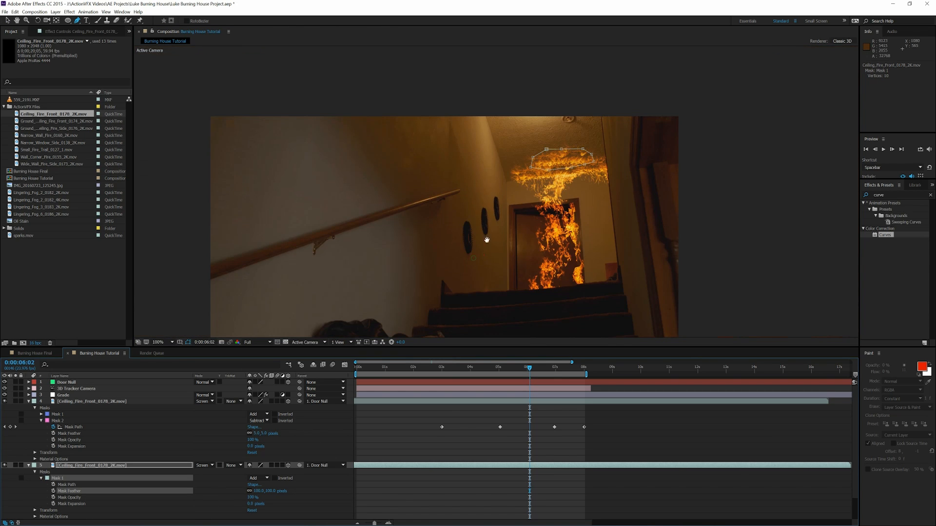
pyautogui.moveTo(486, 239); pyautogui.dragTo(539, 201)
pyautogui.press('v')
pyautogui.click(203, 215)
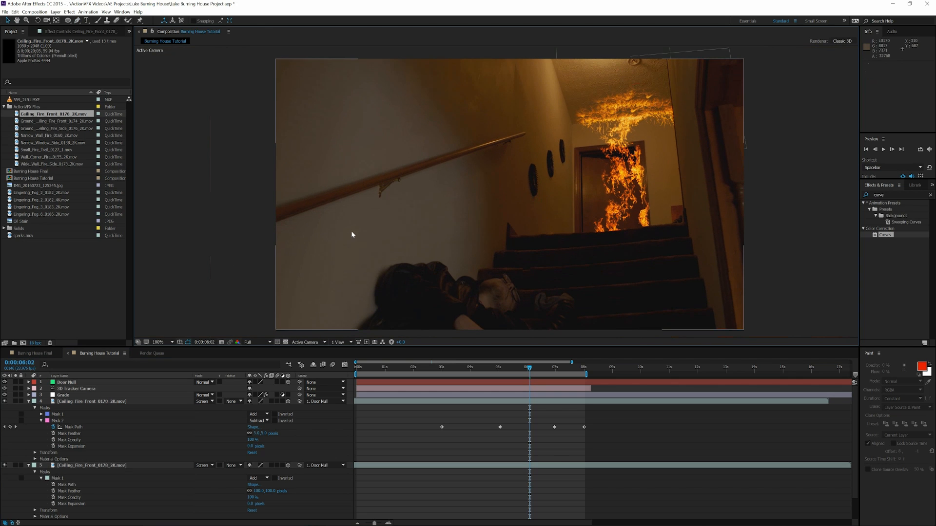
# Hide the ground and wall corner fire layers and move the new ceiling fire copy over the top of the doorway.
pyautogui.scroll(2, 542, 184)
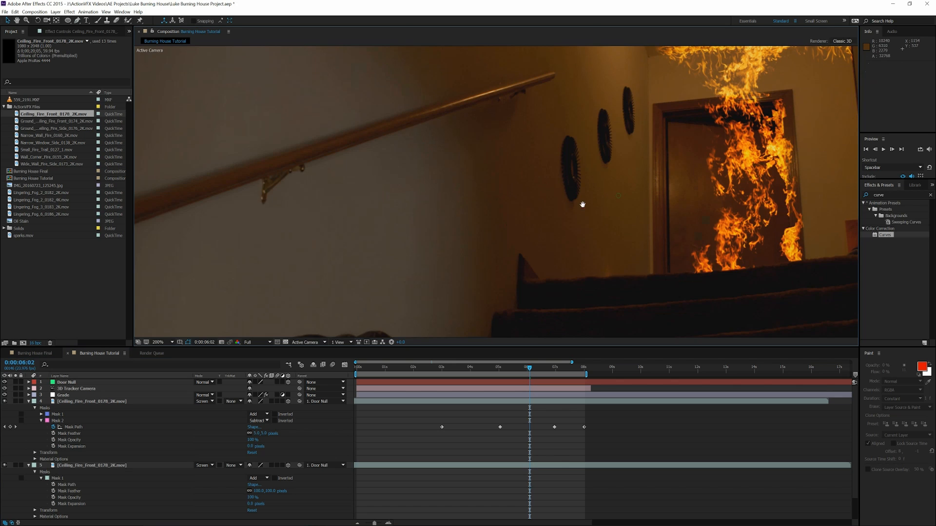
pyautogui.moveTo(580, 203); pyautogui.dragTo(507, 222)
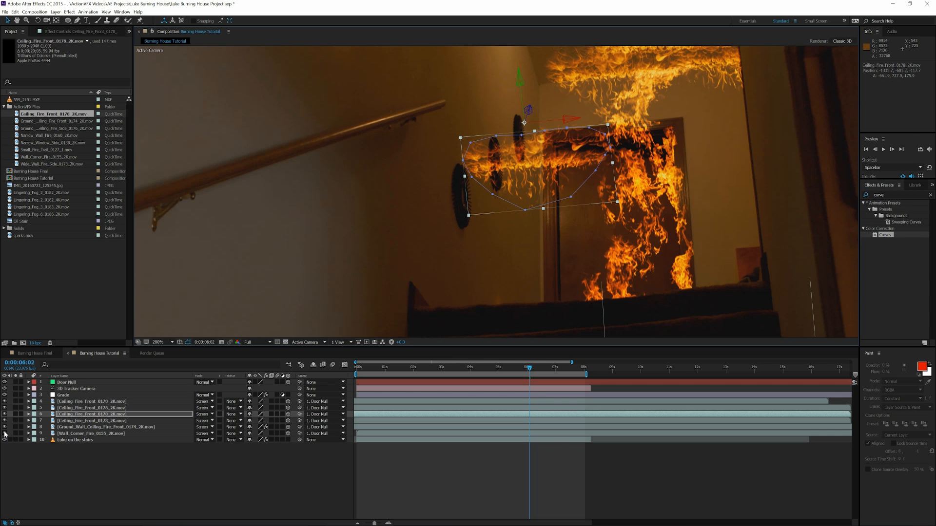
pyautogui.click(4, 427)
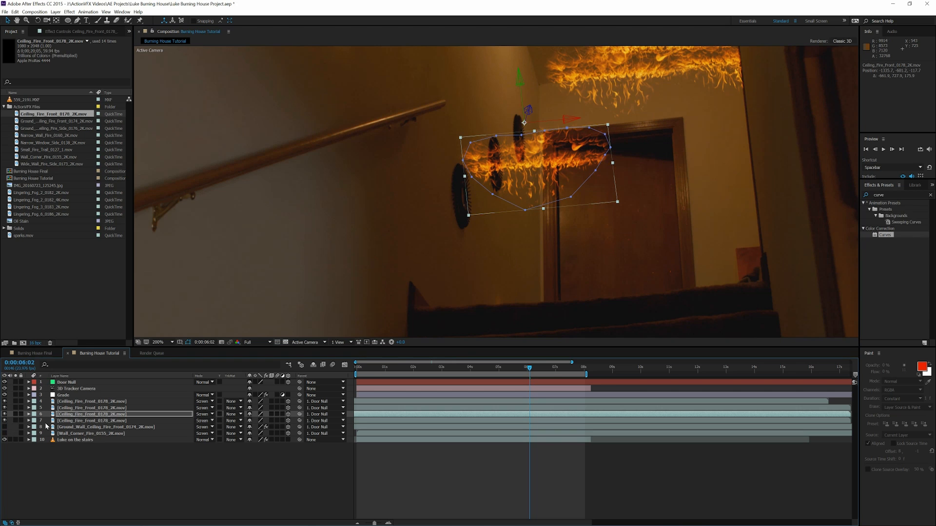
pyautogui.click(76, 415)
pyautogui.moveTo(555, 170); pyautogui.dragTo(641, 158)
# Delete the doorway fire copy's mask and adjust its Z orientation to line the flames up with the door frame.
pyautogui.click(29, 415)
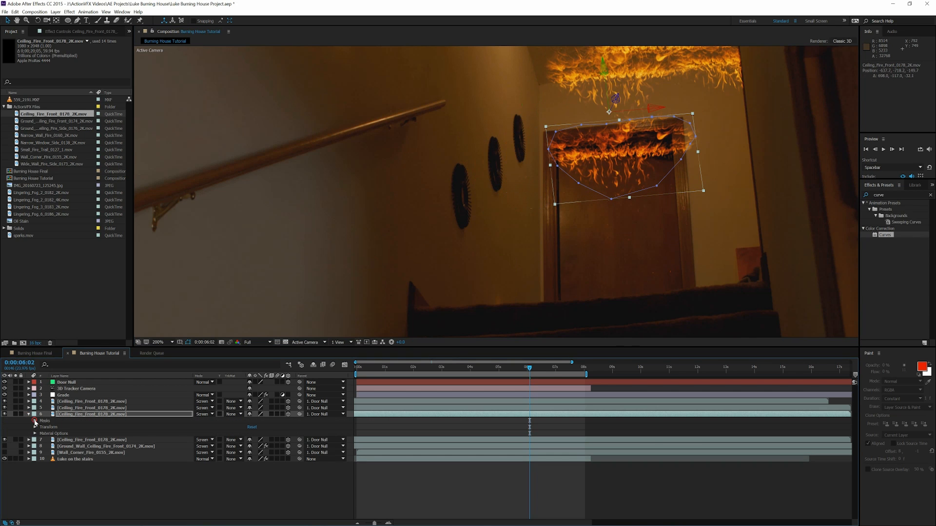
pyautogui.click(34, 421)
pyautogui.click(52, 428)
pyautogui.press('Delete')
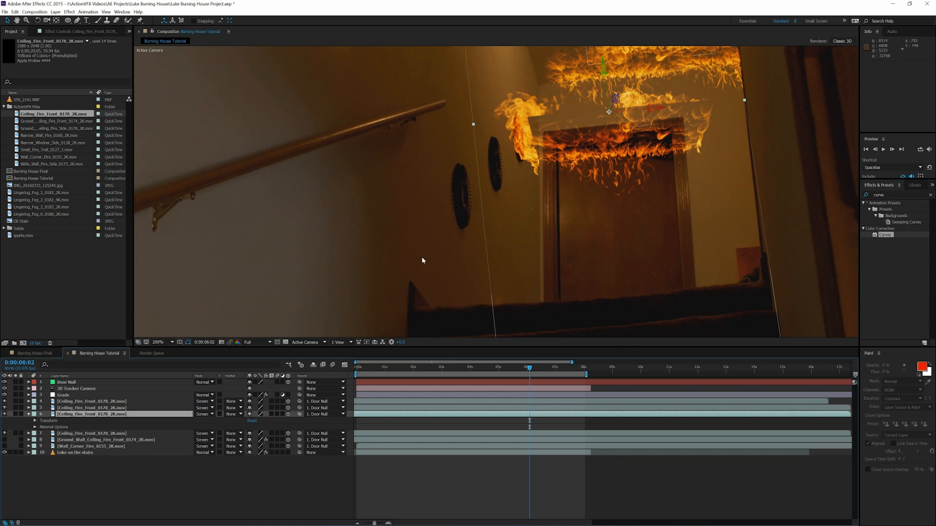
pyautogui.press('r')
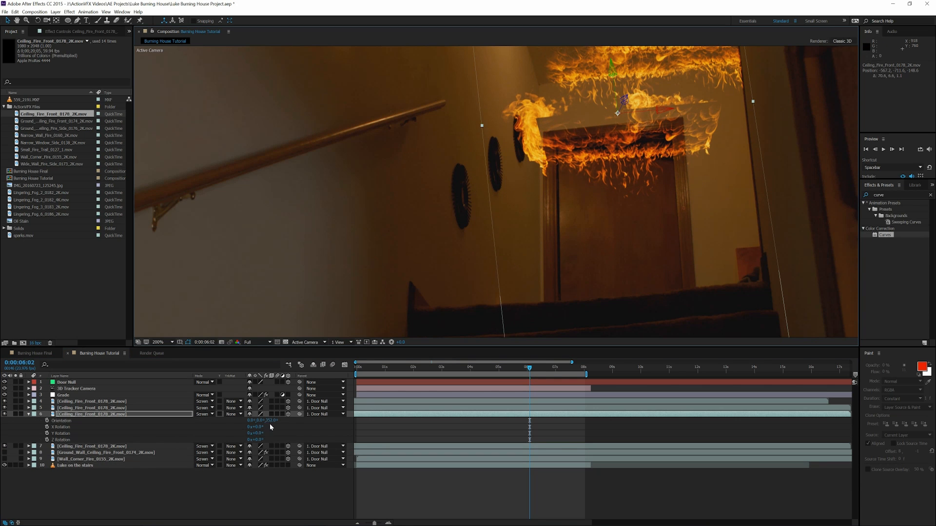
pyautogui.moveTo(271, 421); pyautogui.dragTo(274, 424)
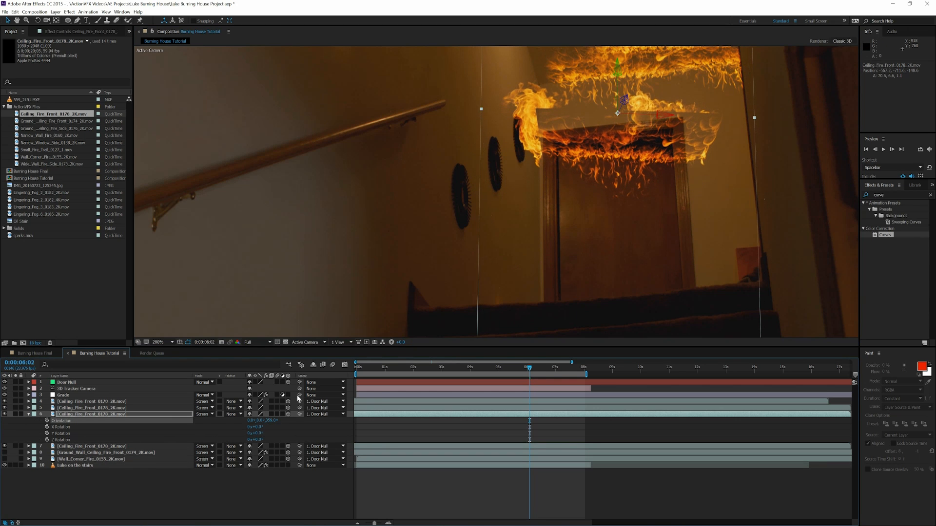
# Draw a closed four-point Pen mask around the flames inside the top of the door frame and refine its corners.
pyautogui.scroll(2, 453, 245)
pyautogui.press('g')
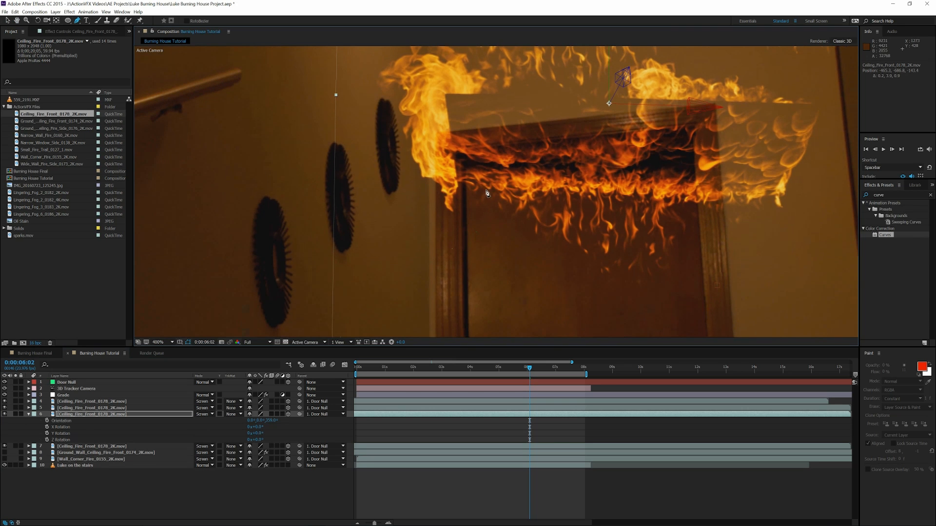
pyautogui.click(463, 167)
pyautogui.click(694, 183)
pyautogui.click(693, 128)
pyautogui.click(462, 152)
pyautogui.click(463, 167)
pyautogui.moveTo(462, 152)
pyautogui.mouseDown()
pyautogui.moveTo(478, 164)
pyautogui.moveTo(464, 168)
pyautogui.mouseUp()
pyautogui.moveTo(694, 184); pyautogui.dragTo(696, 193)
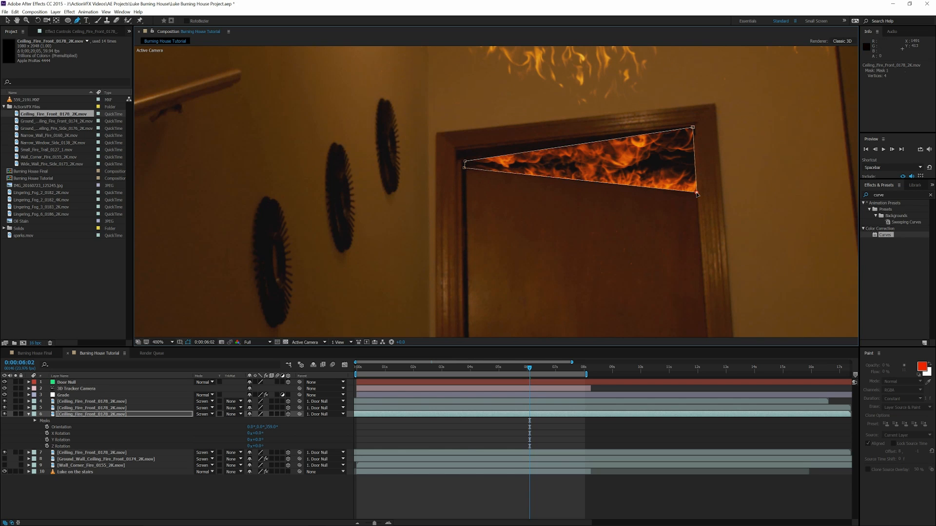
# Set the doorway fire mask's Mask Feather to 20 pixels.
pyautogui.click(35, 421)
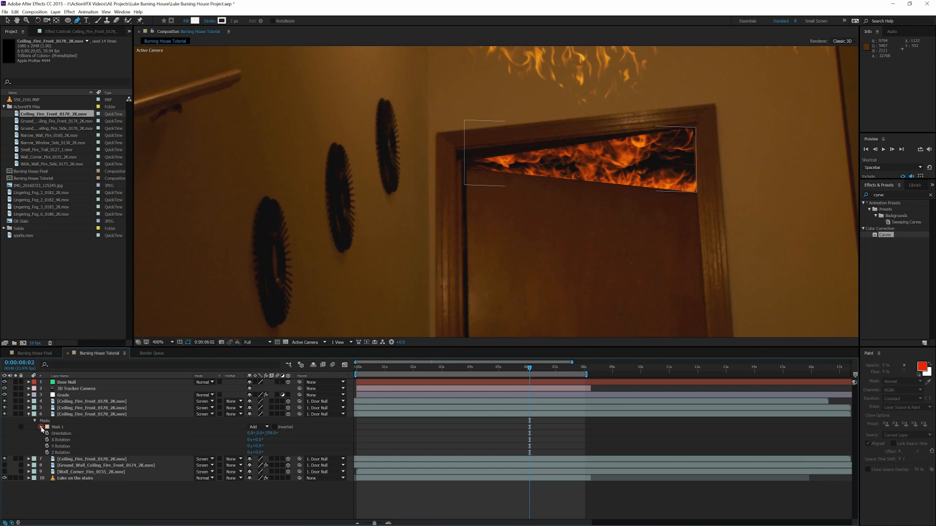
pyautogui.click(42, 427)
pyautogui.click(256, 440)
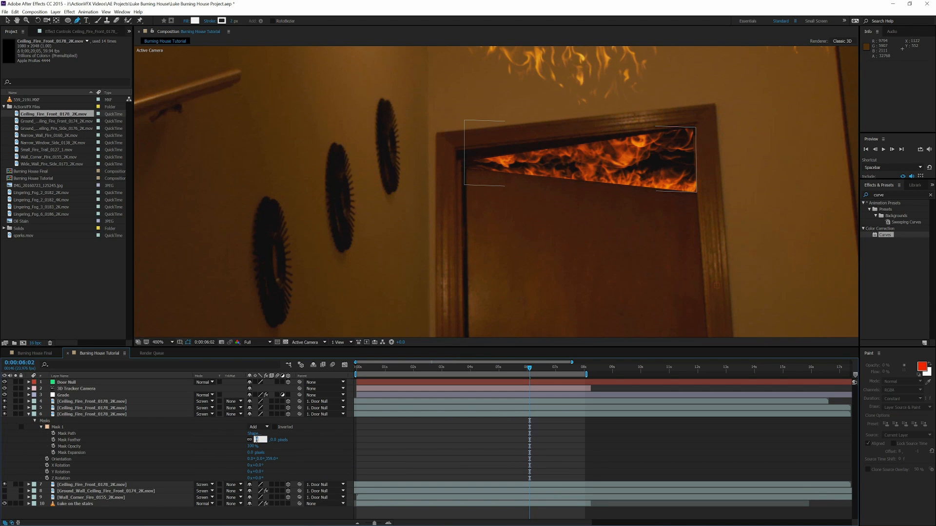
pyautogui.write('20')
pyautogui.press('Return')
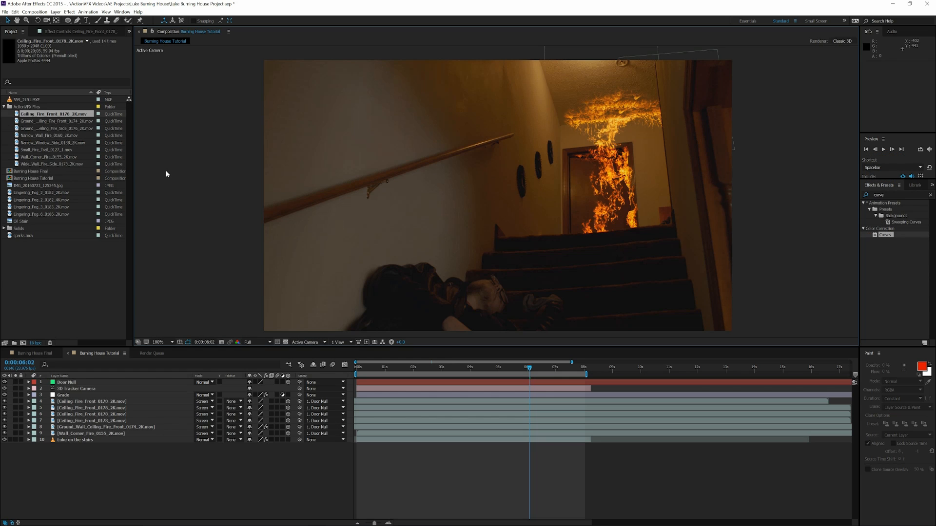
# Duplicate the original masked ceiling fire layer and move the copy left toward the stairway wall.
pyautogui.click(93, 415)
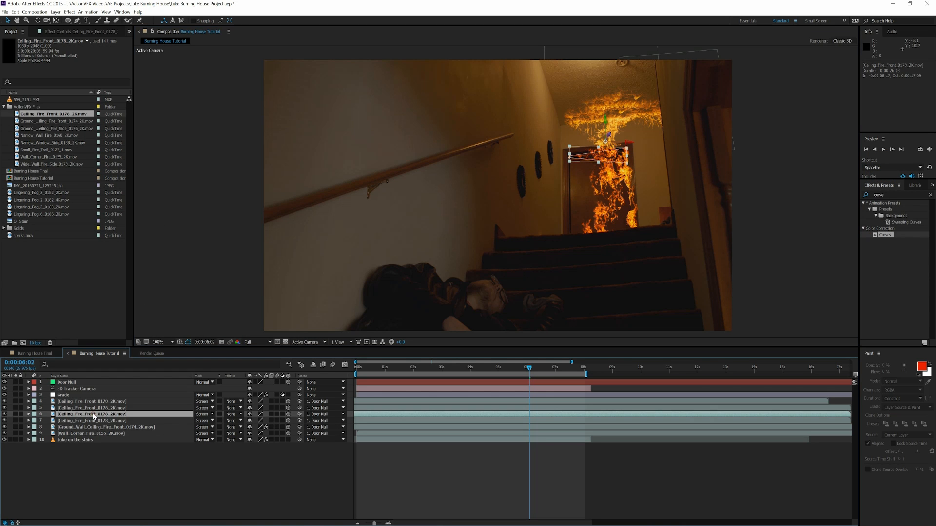
pyautogui.click(91, 421)
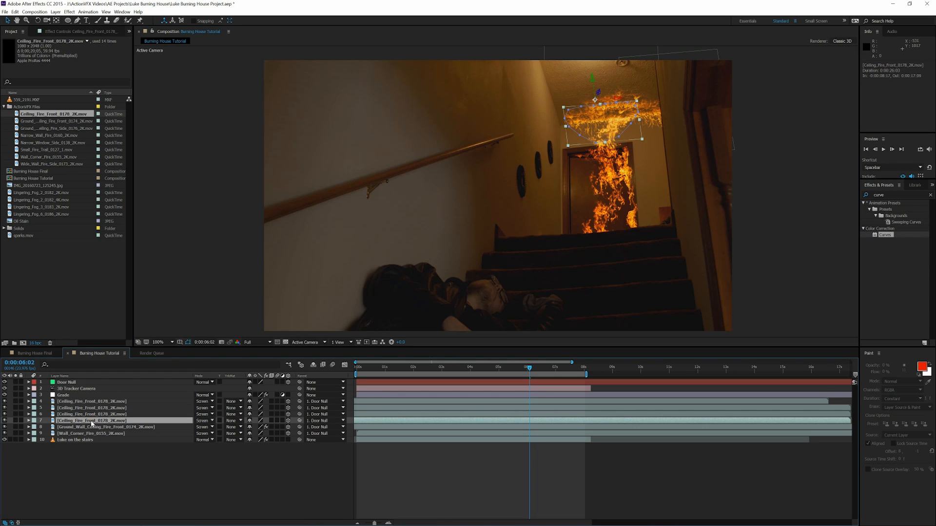
pyautogui.hotkey('ctrl', 'd')
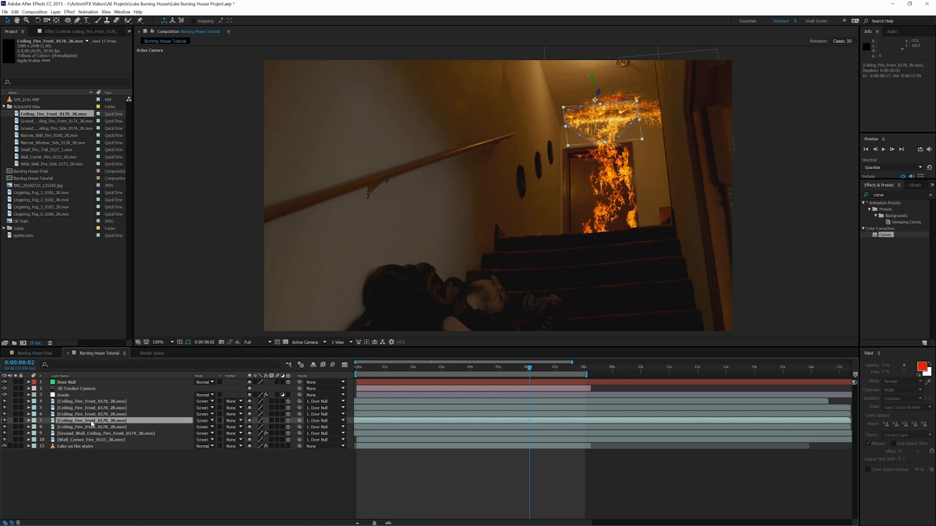
pyautogui.moveTo(592, 122); pyautogui.dragTo(541, 128)
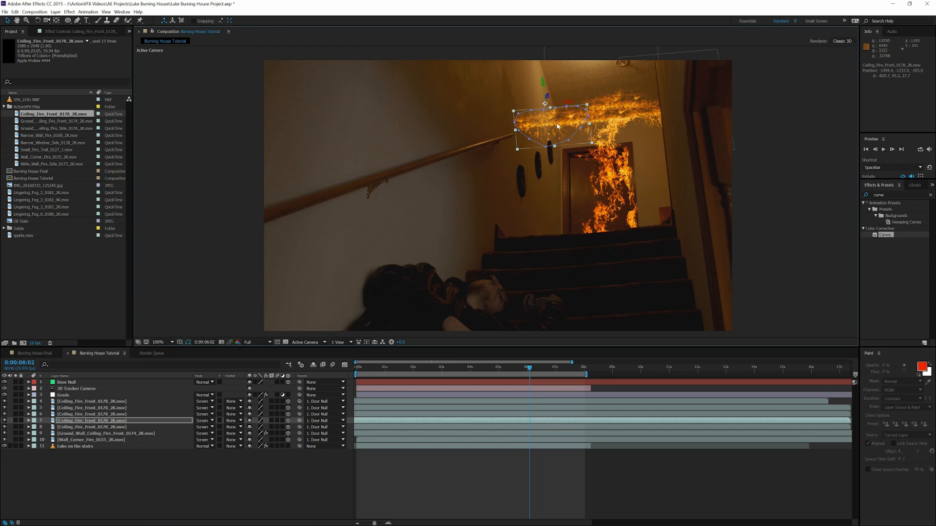
# Delete the mask from the ceiling fire copy beside the left wall.
pyautogui.click(29, 421)
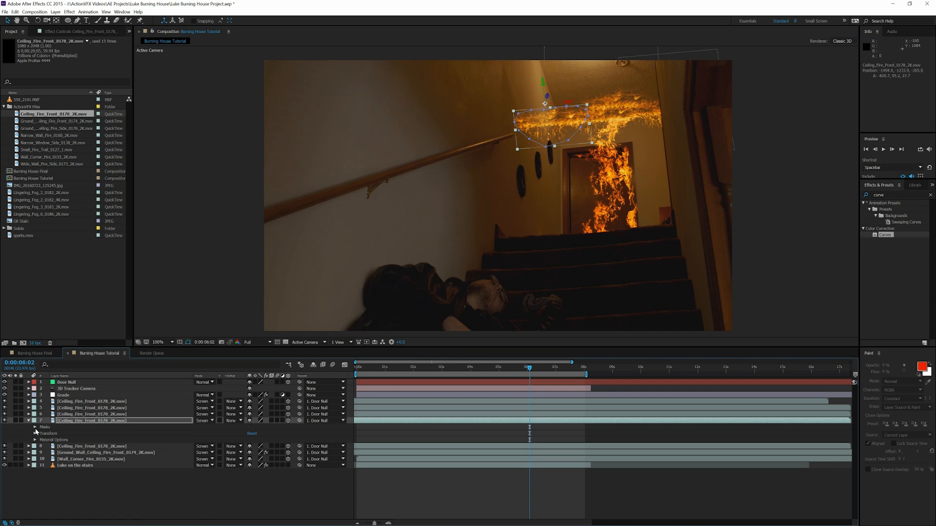
pyautogui.click(52, 434)
pyautogui.press('Delete')
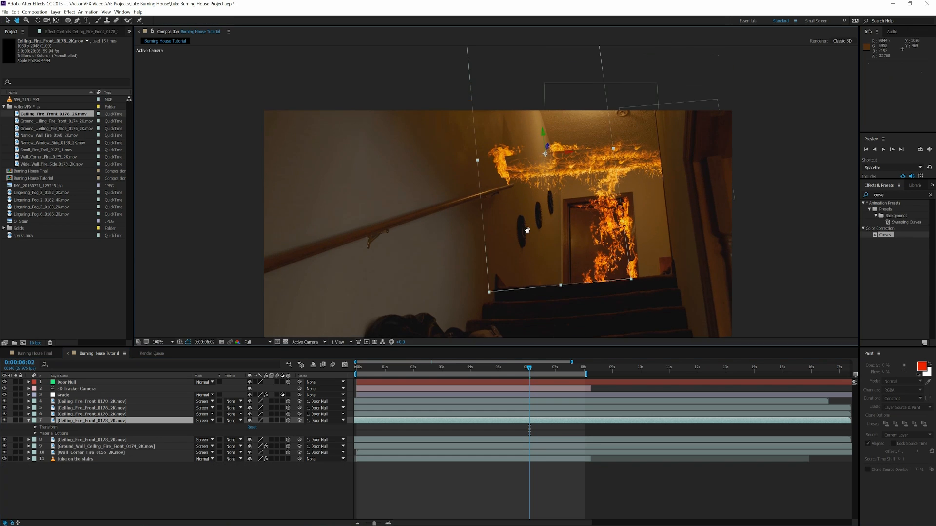
# Set the left copy's Z orientation to 70° and position it along the edge where the left wall meets the ceiling.
pyautogui.scroll(1, 528, 205)
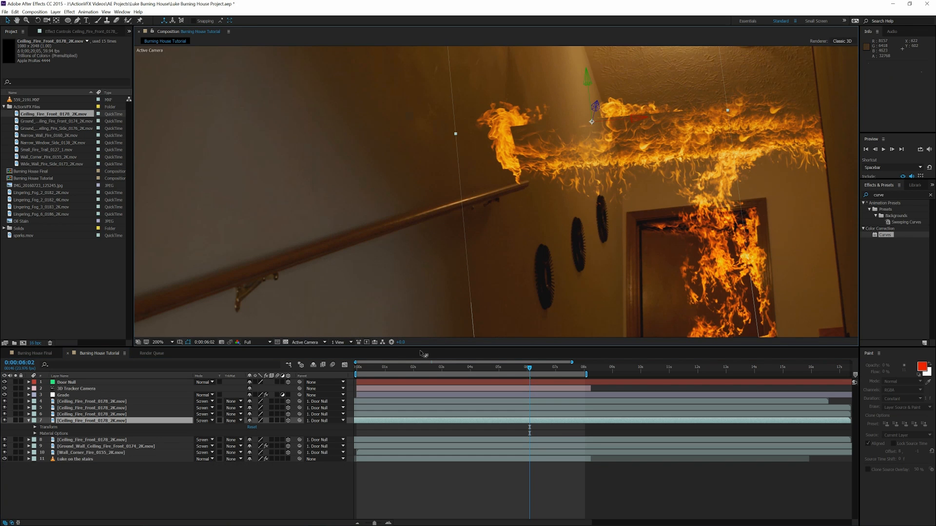
pyautogui.press('r')
pyautogui.moveTo(271, 429); pyautogui.dragTo(303, 433)
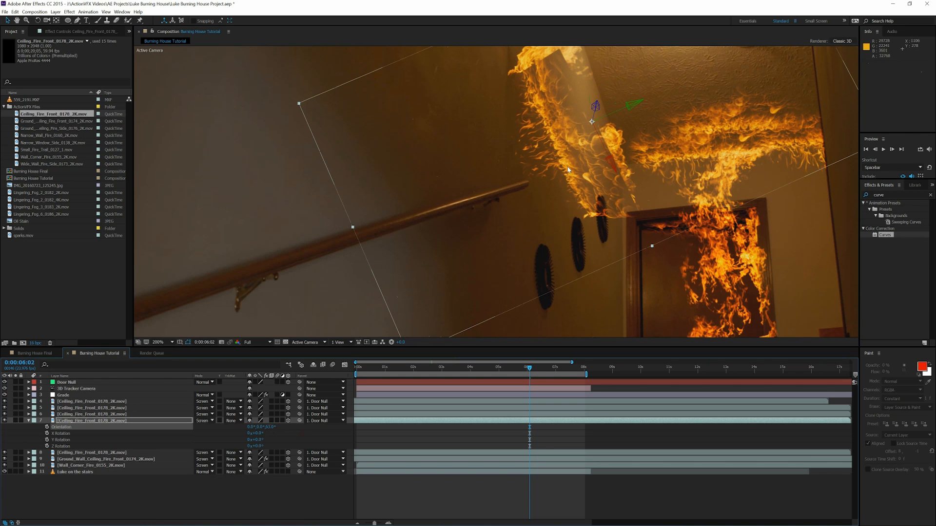
pyautogui.moveTo(578, 156); pyautogui.dragTo(644, 146)
pyautogui.moveTo(271, 428); pyautogui.dragTo(275, 428)
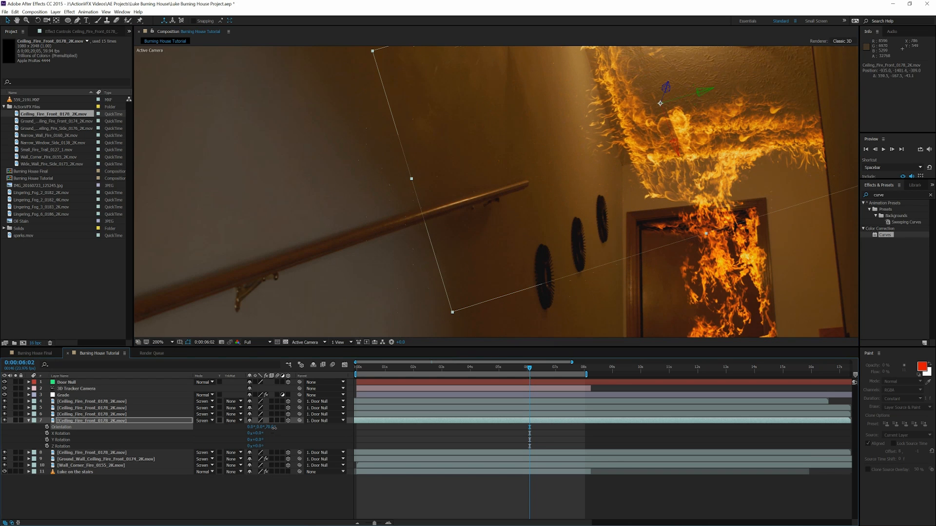
pyautogui.moveTo(633, 148); pyautogui.dragTo(632, 182)
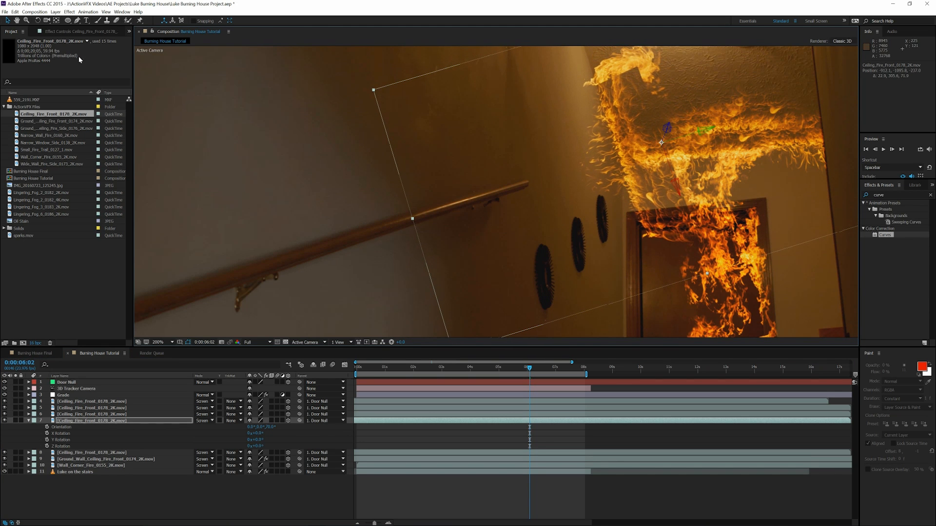
# Draw a closed 11-point Pen mask around the rotated copy's flames along the left wall's ceiling edge.
pyautogui.click(77, 20)
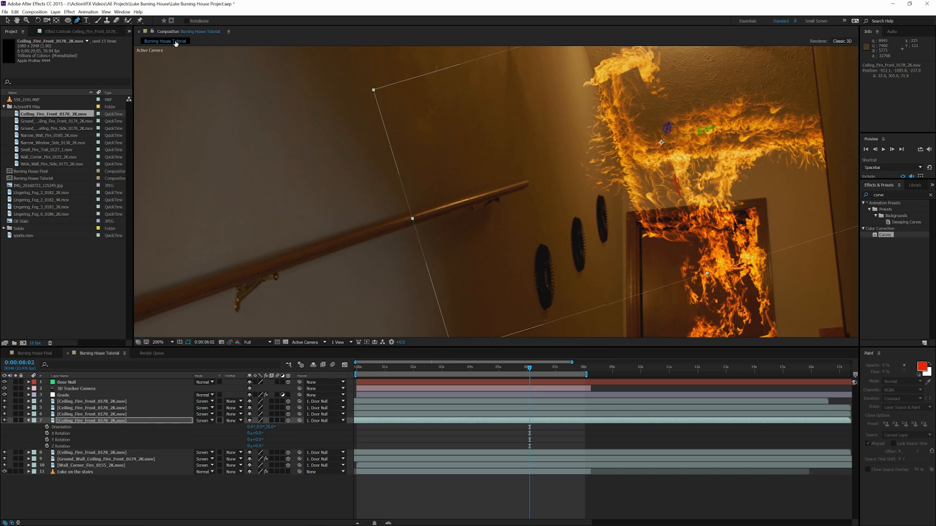
pyautogui.click(578, 101)
pyautogui.click(645, 120)
pyautogui.click(650, 142)
pyautogui.click(656, 158)
pyautogui.click(636, 169)
pyautogui.click(622, 182)
pyautogui.click(612, 189)
pyautogui.click(595, 180)
pyautogui.click(588, 150)
pyautogui.click(586, 117)
pyautogui.click(578, 101)
# Set the left wall fire mask's Mask Feather to 33 pixels and deselect the layer.
pyautogui.click(35, 427)
pyautogui.click(41, 433)
pyautogui.click(256, 447)
pyautogui.write('33')
pyautogui.press('Return')
pyautogui.scroll(-2, 648, 262)
pyautogui.moveTo(553, 261); pyautogui.dragTo(579, 218)
pyautogui.press('v')
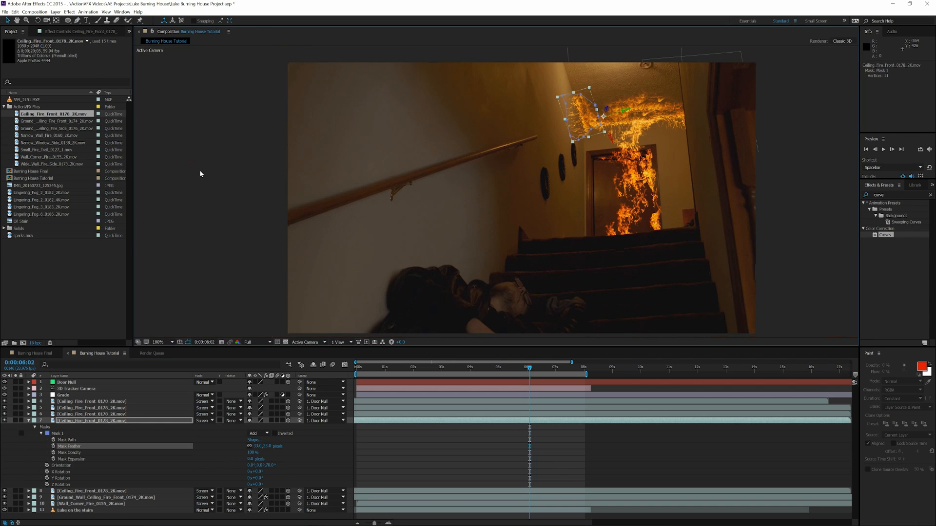
pyautogui.click(200, 170)
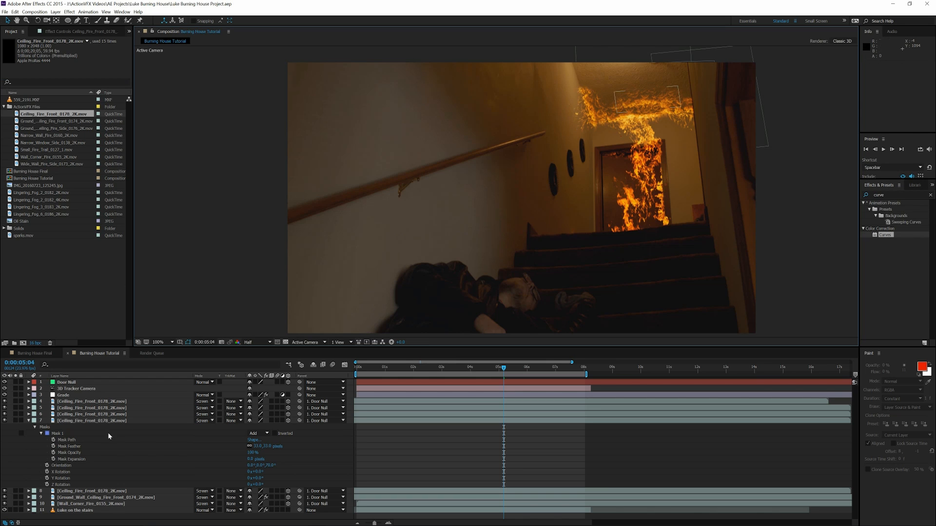
# Using the staircase footage's 3D Camera Tracker at 0:00:04:18, create a null from the track point on the left wall's middle ornament.
pyautogui.click(84, 511)
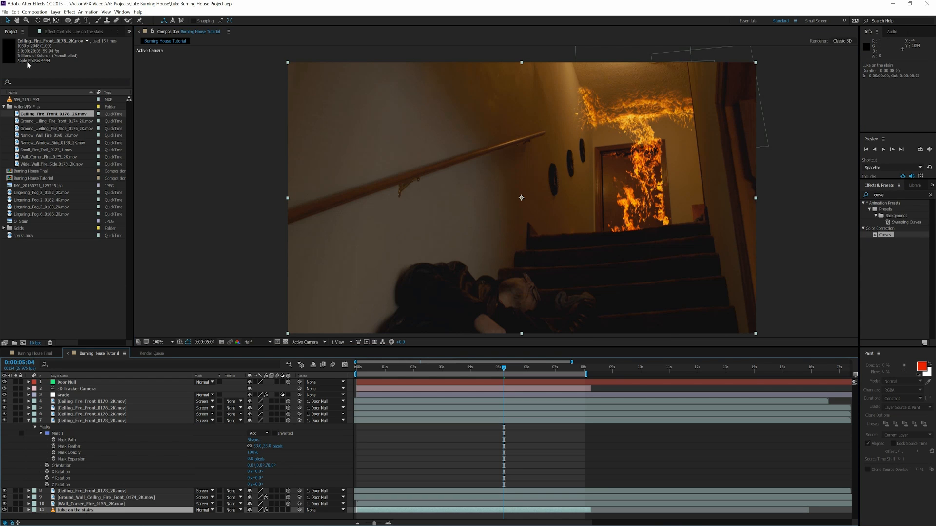
pyautogui.click(58, 33)
pyautogui.click(35, 47)
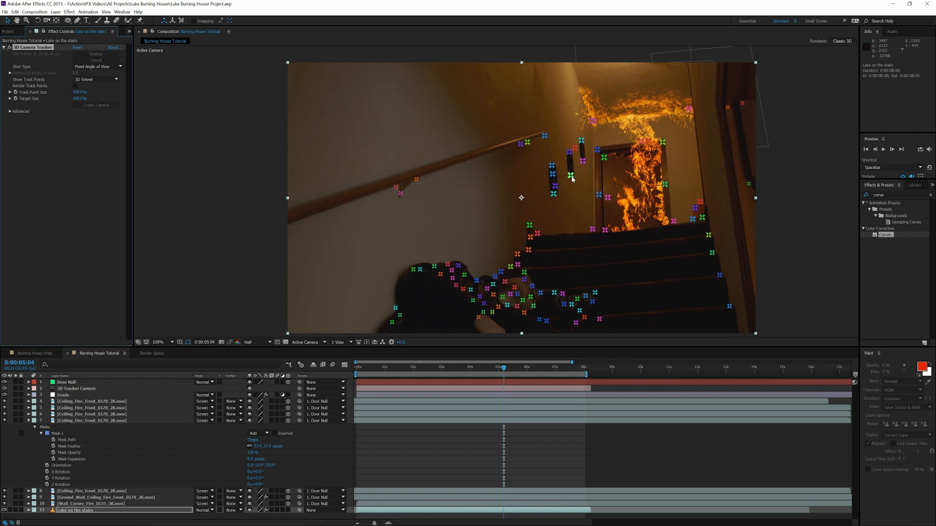
pyautogui.moveTo(503, 371); pyautogui.dragTo(465, 372)
pyautogui.click(492, 371)
pyautogui.rightClick(573, 173)
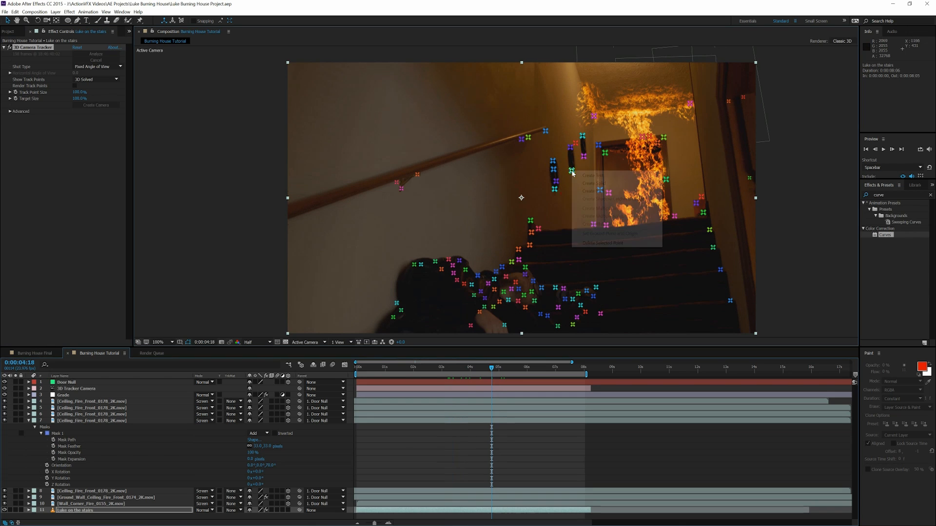
pyautogui.click(594, 191)
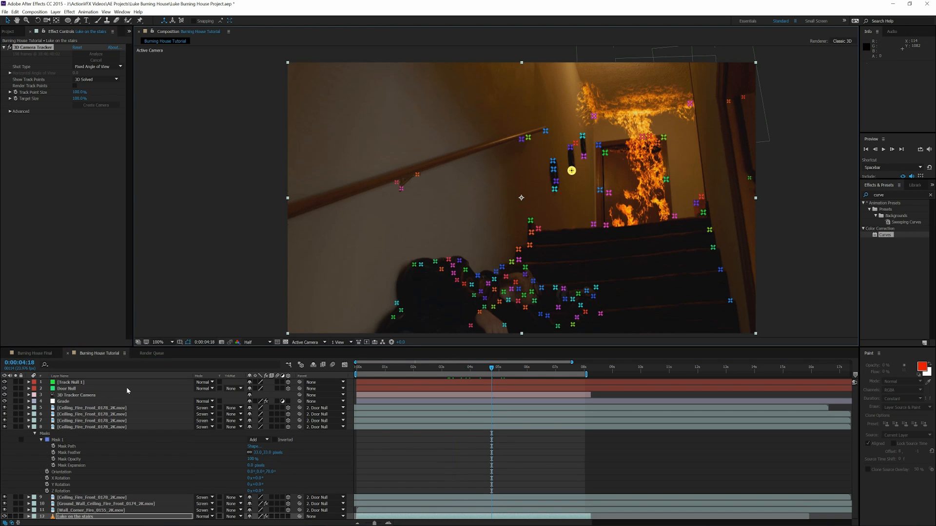
# Rename the new track null as Left Wall.
pyautogui.rightClick(86, 382)
pyautogui.click(88, 381)
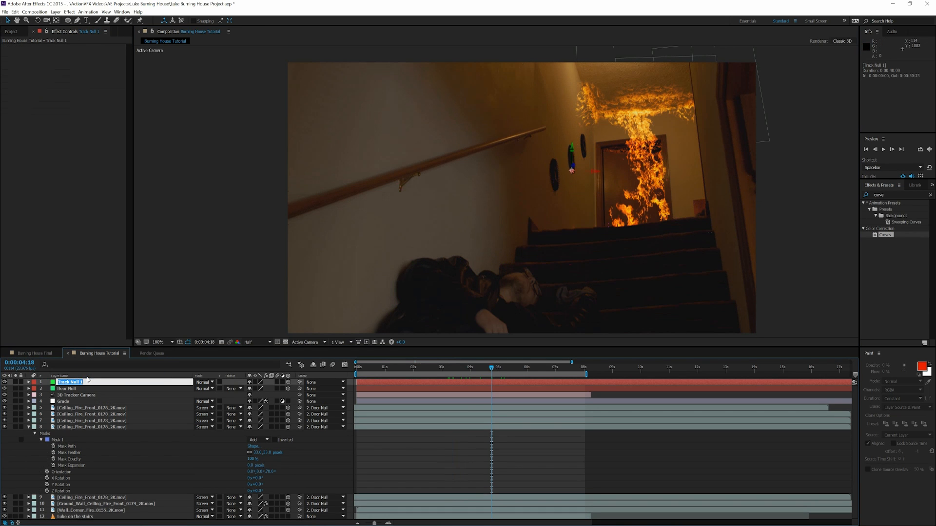
pyautogui.write('Left Wall')
pyautogui.press('Return')
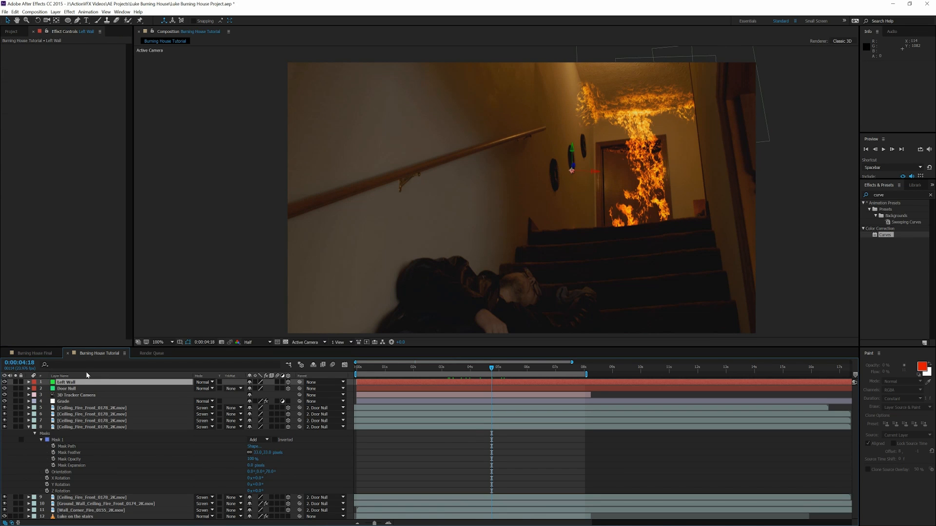
# Scrub through the Ground_Wall_Ceiling_Fire_Side_0176_2K.mov footage to review its flames, and close the footage viewer.
pyautogui.click(10, 32)
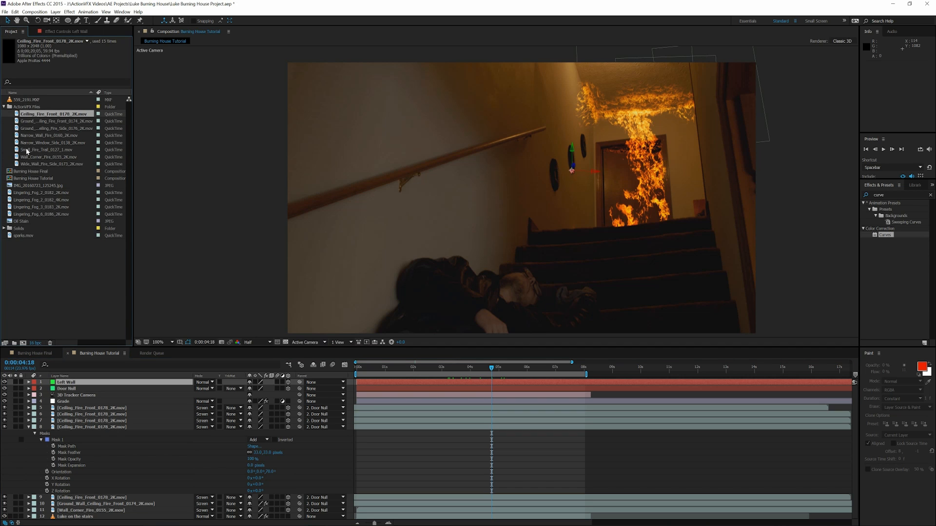
pyautogui.doubleClick(44, 128)
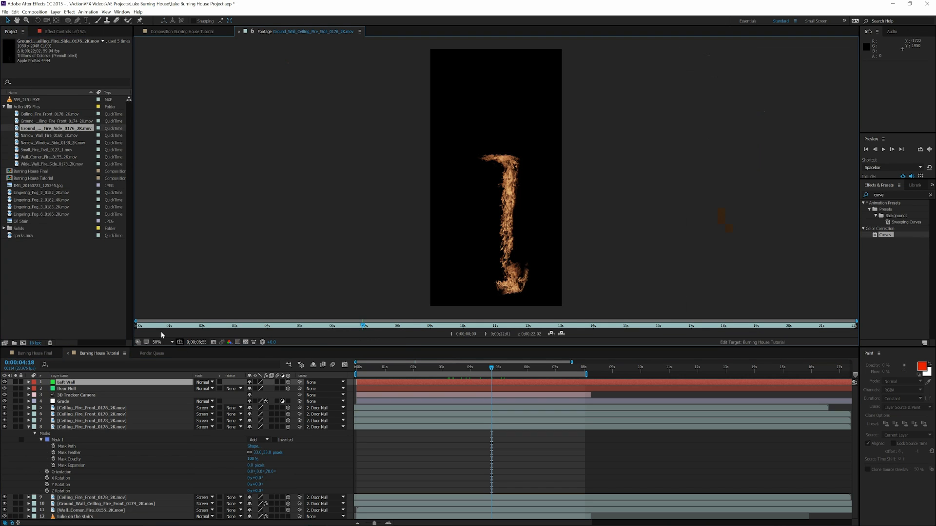
pyautogui.moveTo(150, 329); pyautogui.dragTo(438, 328)
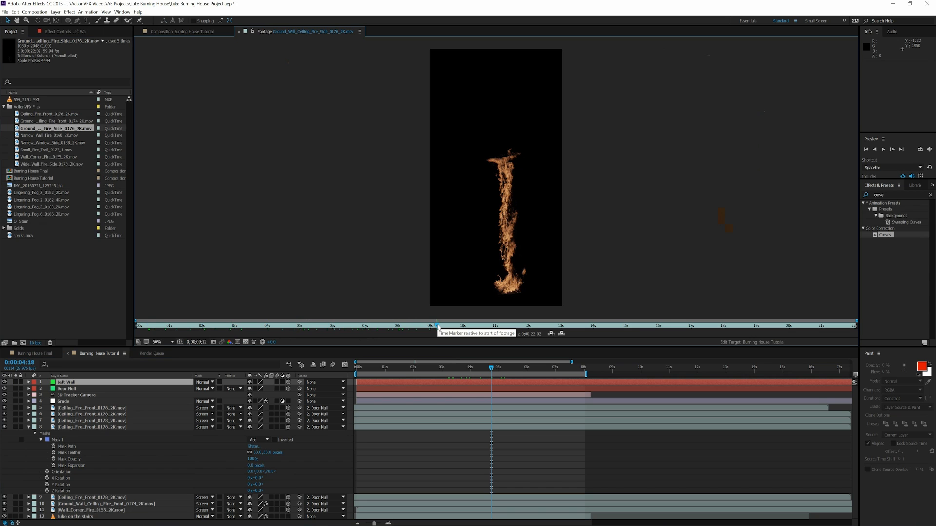
pyautogui.moveTo(438, 326); pyautogui.dragTo(282, 188)
pyautogui.click(238, 31)
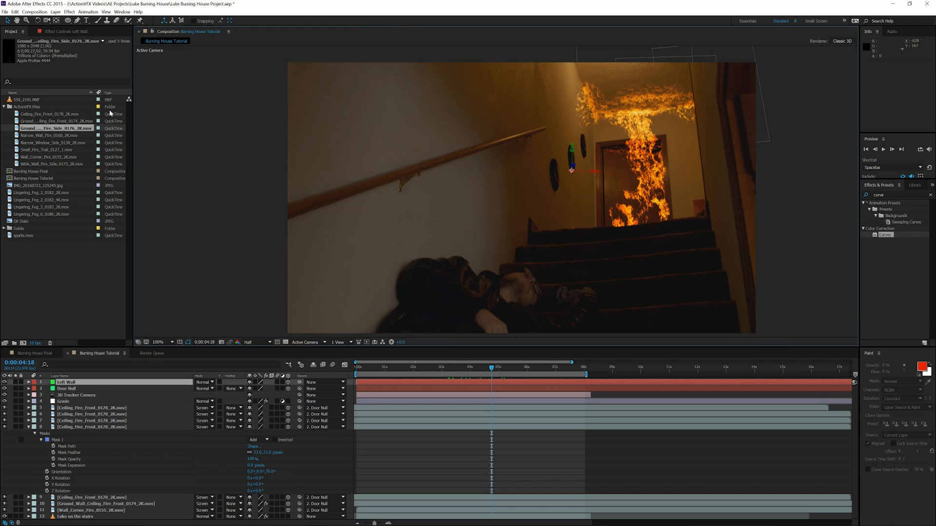
# Add Ground_Wall_Ceiling_Fire_Side_0176_2K.mov to the composition directly below the Grade layer and scrub back to 0:00:05:14 to review the left wall fire.
pyautogui.moveTo(66, 129); pyautogui.dragTo(105, 406)
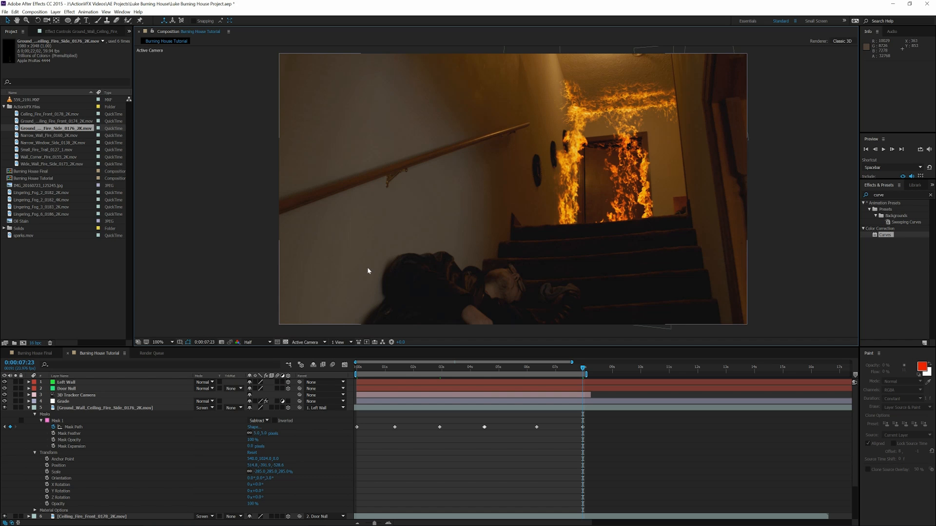
pyautogui.moveTo(582, 370); pyautogui.dragTo(559, 369)
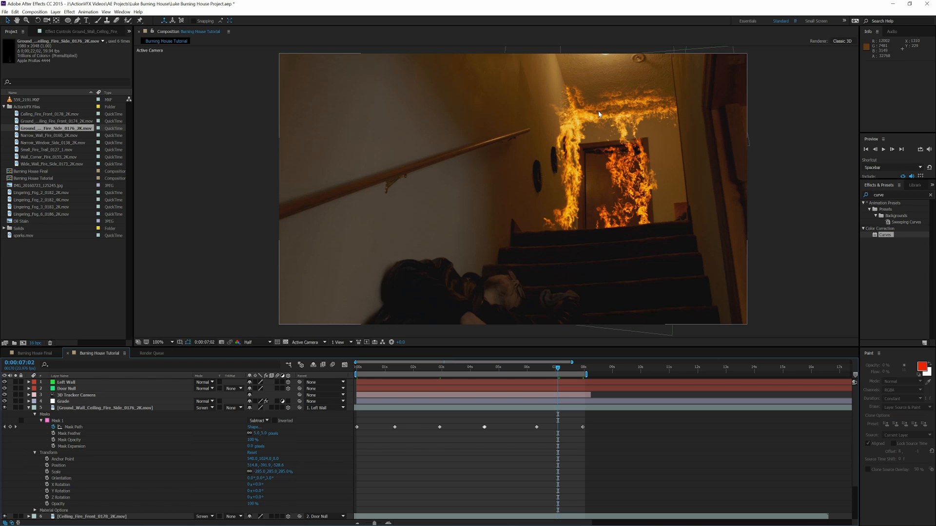
pyautogui.moveTo(558, 369); pyautogui.dragTo(516, 374)
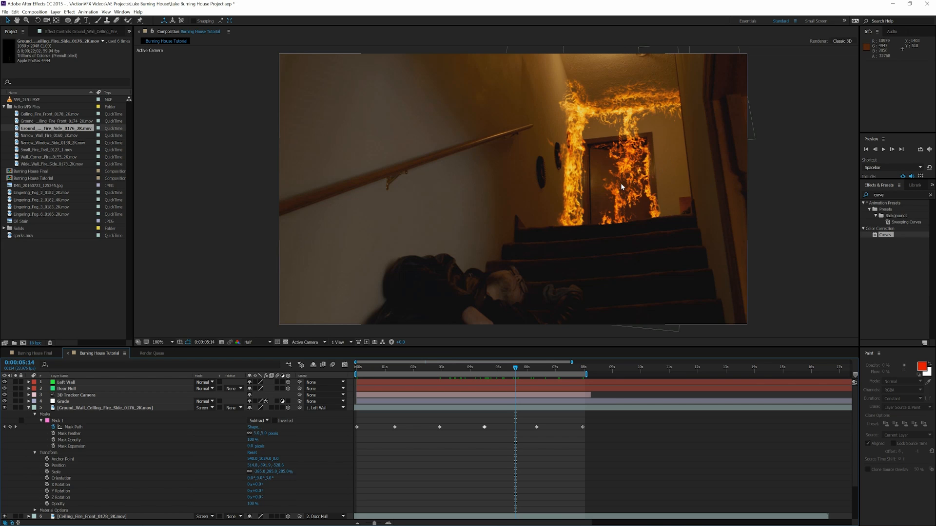
# Duplicate the Ground_Wall_Ceiling_Fire_Front_0174_2K.mov layer and move the copy to the right side of the doorway.
pyautogui.click(28, 407)
pyautogui.click(68, 447)
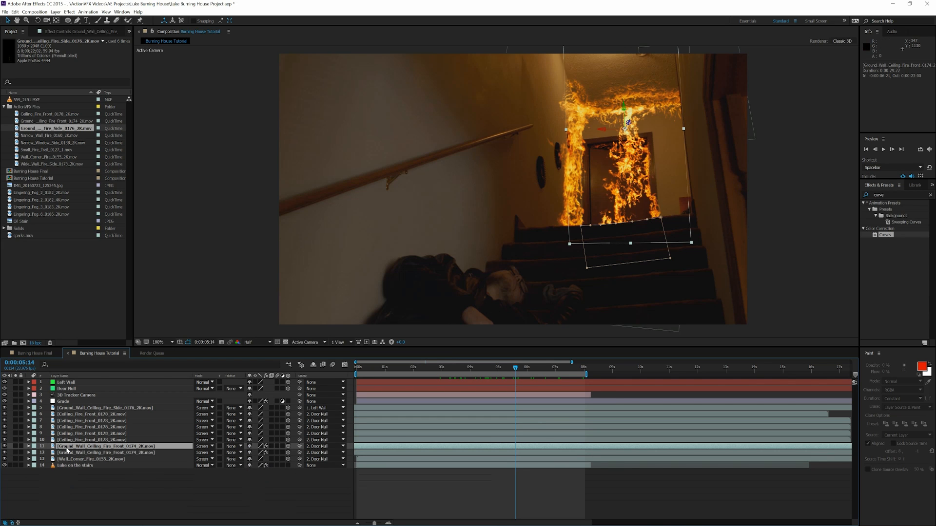
pyautogui.moveTo(601, 188); pyautogui.dragTo(654, 191)
# Mirror the duplicated fire by setting its X Scale to 181%, and fine-tune its orientation and position against the right wall.
pyautogui.click(28, 447)
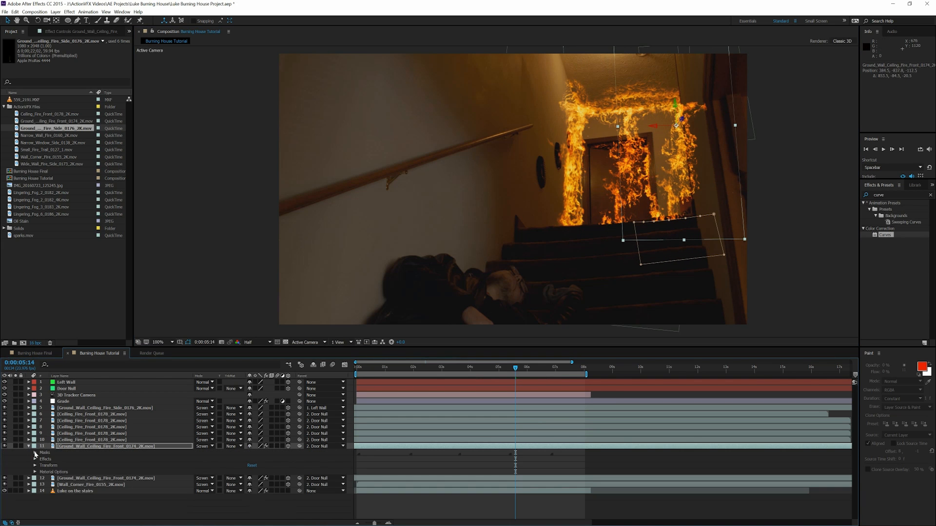
pyautogui.click(35, 465)
pyautogui.click(254, 485)
pyautogui.write('1')
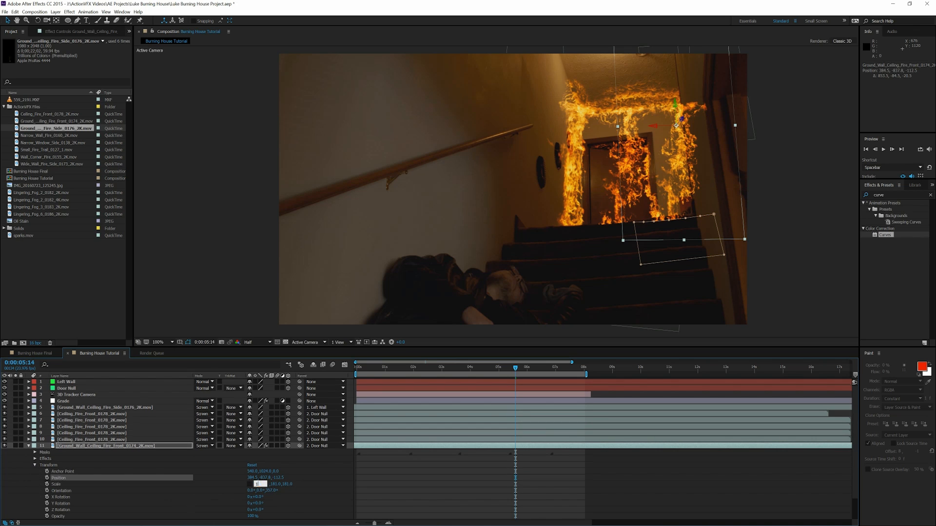
pyautogui.write('81')
pyautogui.press('Return')
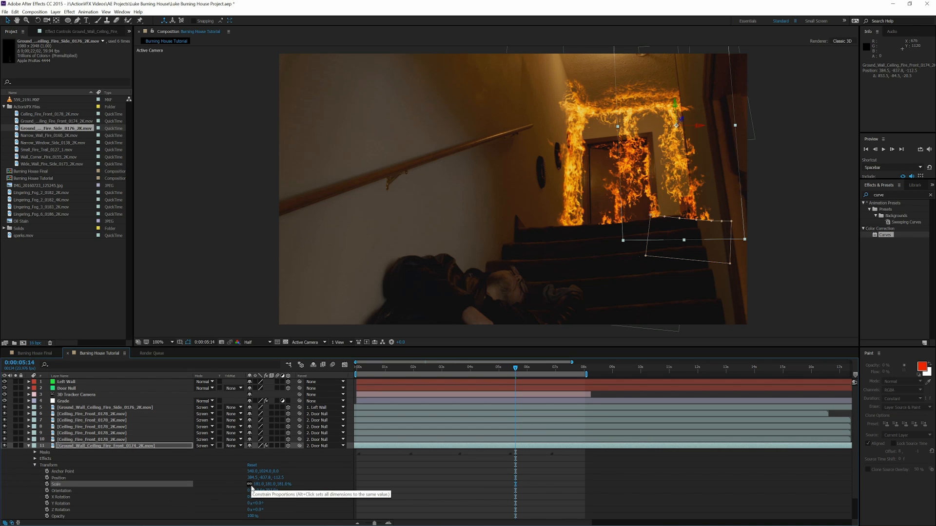
pyautogui.moveTo(678, 158); pyautogui.dragTo(674, 159)
pyautogui.moveTo(268, 491); pyautogui.dragTo(263, 491)
pyautogui.moveTo(679, 196); pyautogui.dragTo(675, 196)
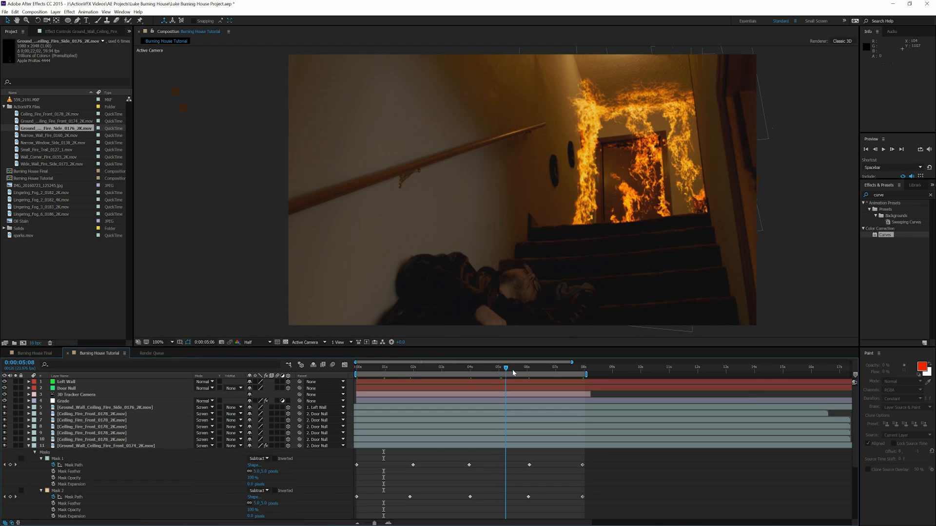
# At 0:00:06:05, apply the Stylize Glow effect to the duplicated Ground_Wall_Ceiling_Fire_Front_0174_2K.mov layer on the right wall.
pyautogui.moveTo(502, 372); pyautogui.dragTo(532, 373)
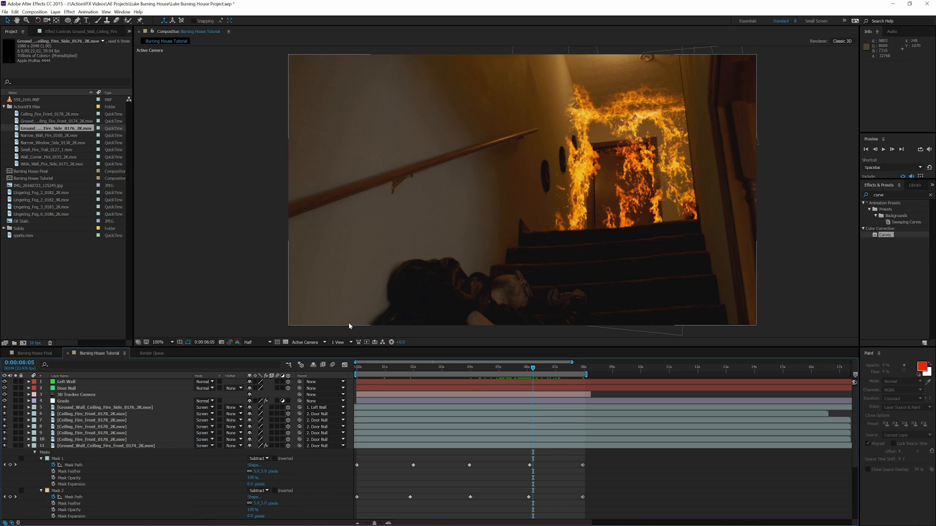
pyautogui.click(28, 447)
pyautogui.click(68, 447)
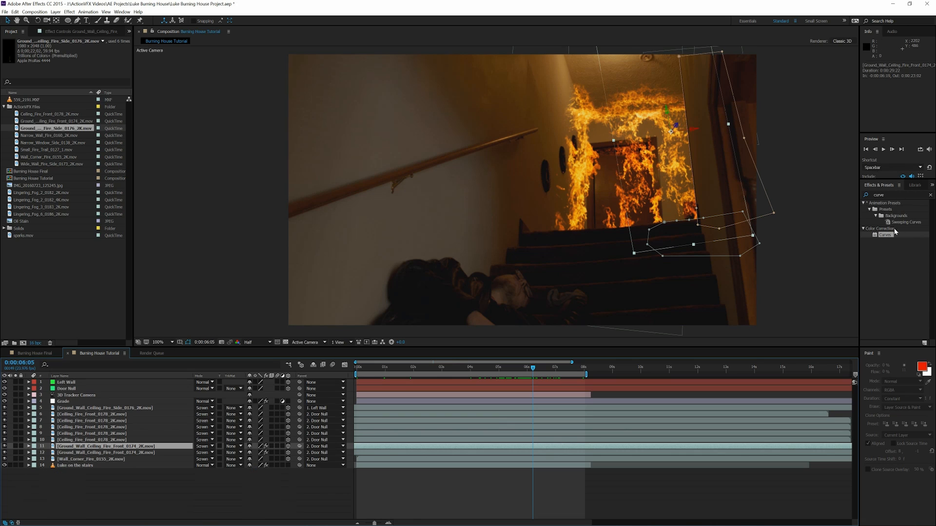
pyautogui.moveTo(883, 194); pyautogui.dragTo(850, 198)
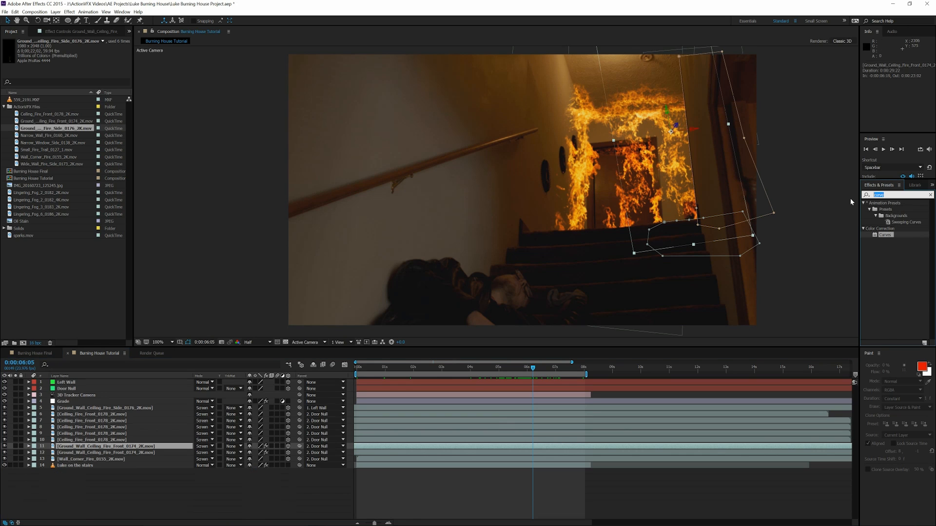
pyautogui.write('glow')
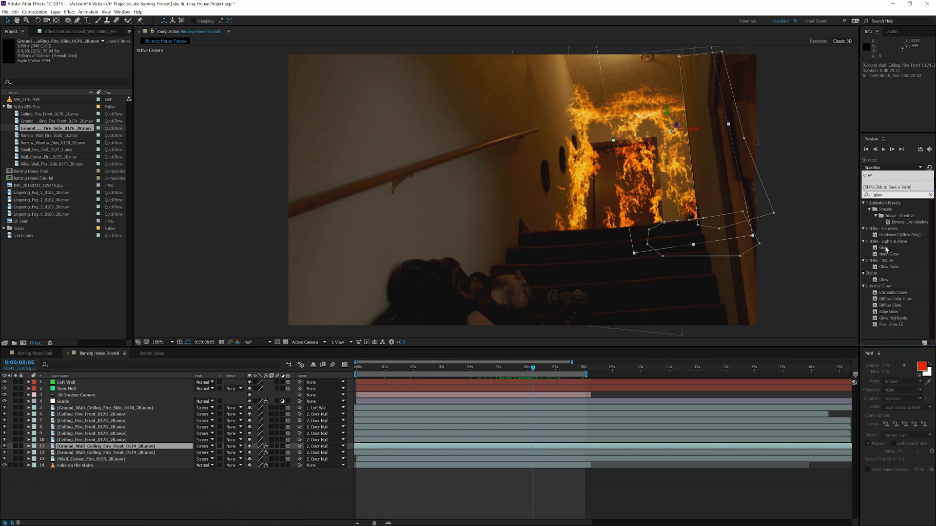
pyautogui.doubleClick(883, 280)
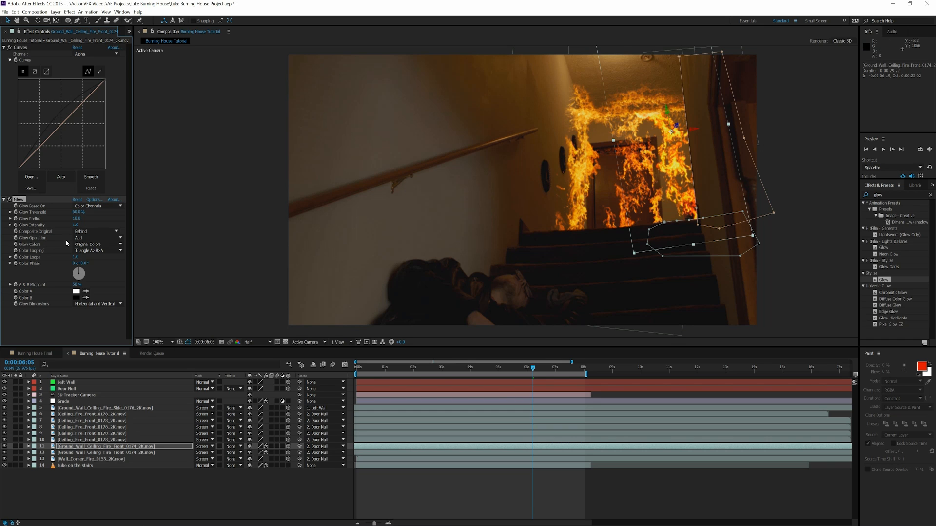
# Set the Glow Operation to Screen, Glow Colors to A & B Colors, and Color Looping to Sawtooth A>B.
pyautogui.click(82, 238)
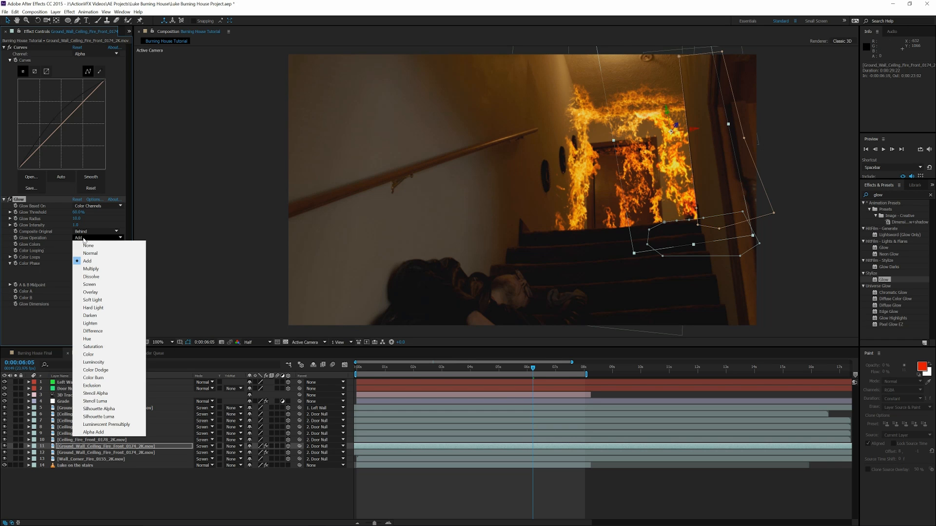
pyautogui.click(97, 286)
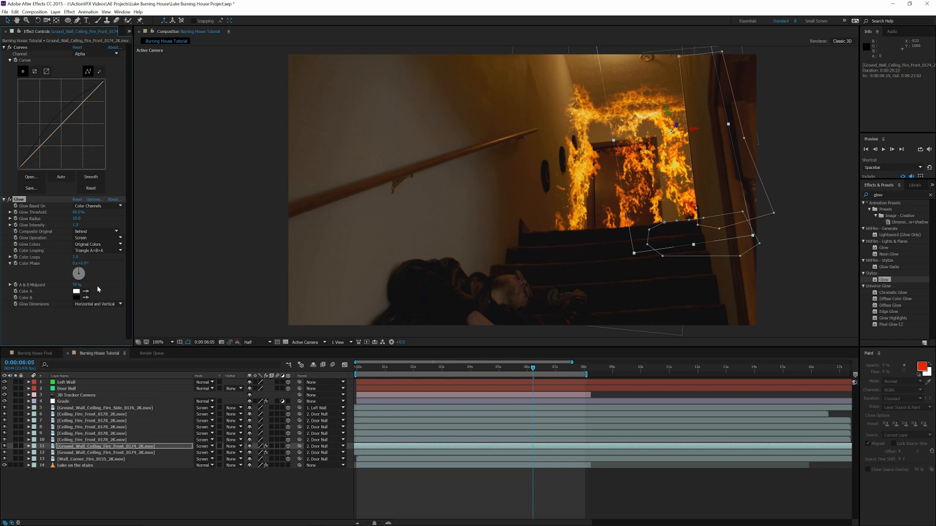
pyautogui.click(84, 245)
pyautogui.click(84, 248)
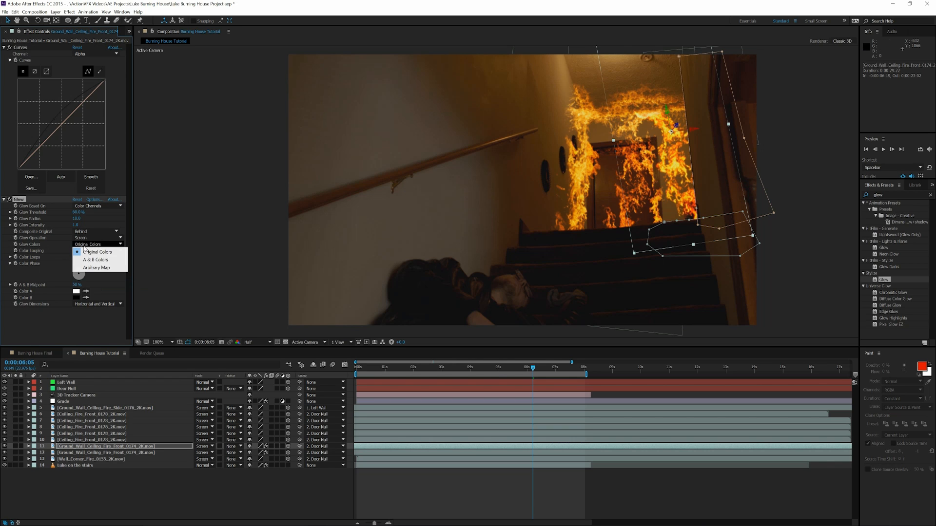
pyautogui.click(90, 261)
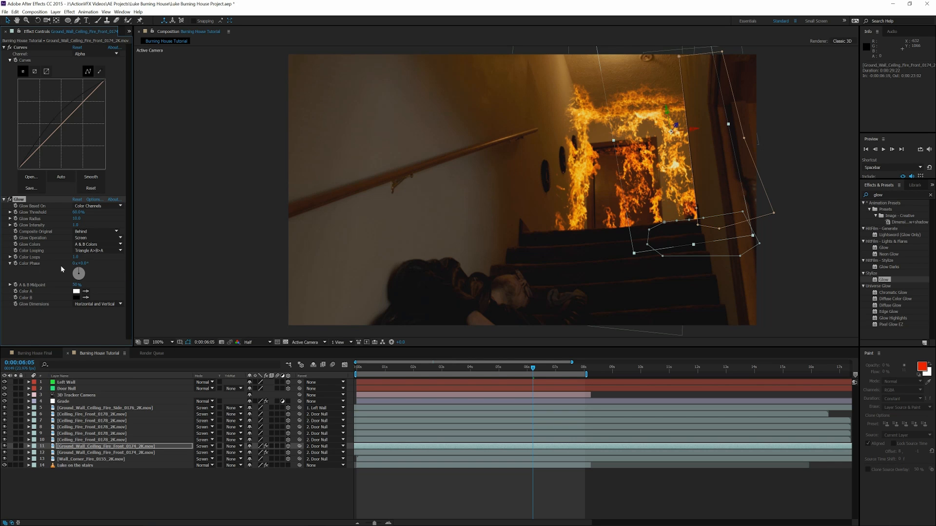
pyautogui.click(89, 250)
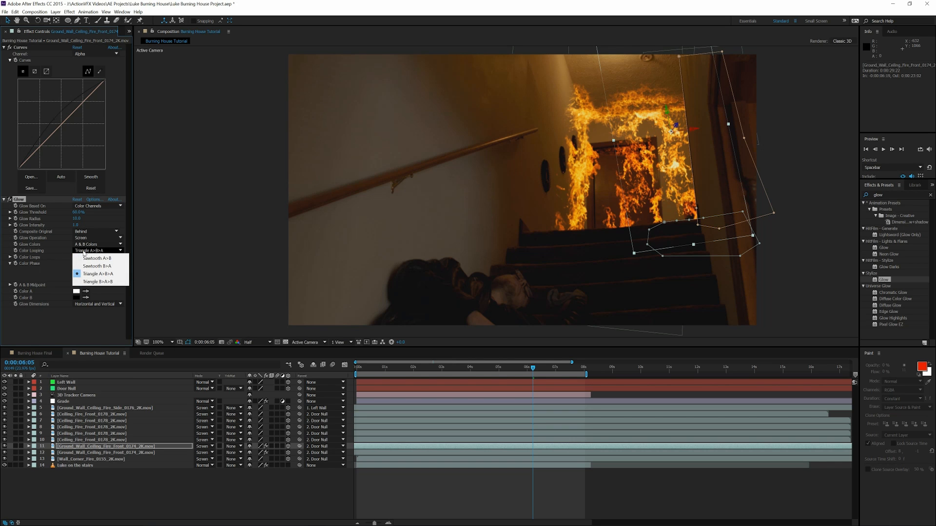
pyautogui.click(100, 260)
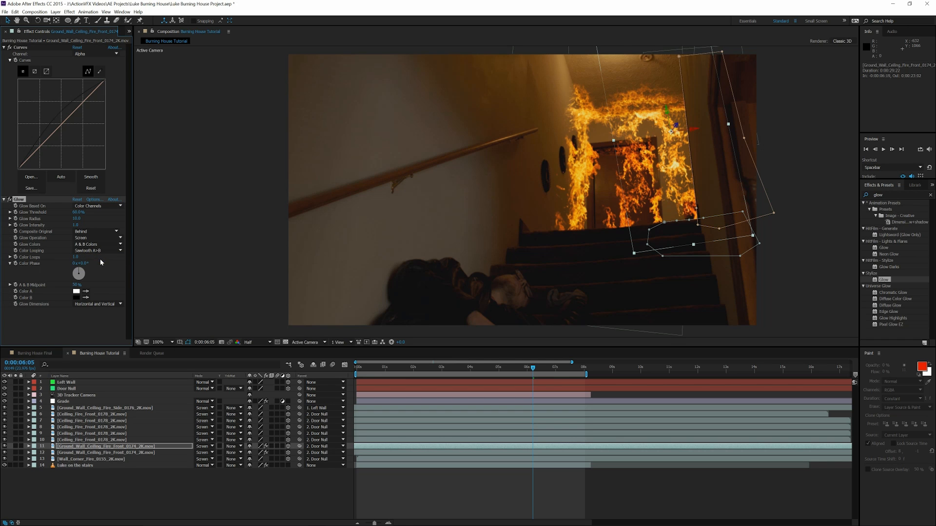
# Change the Glow effect's Color A to a muted orange.
pyautogui.click(76, 292)
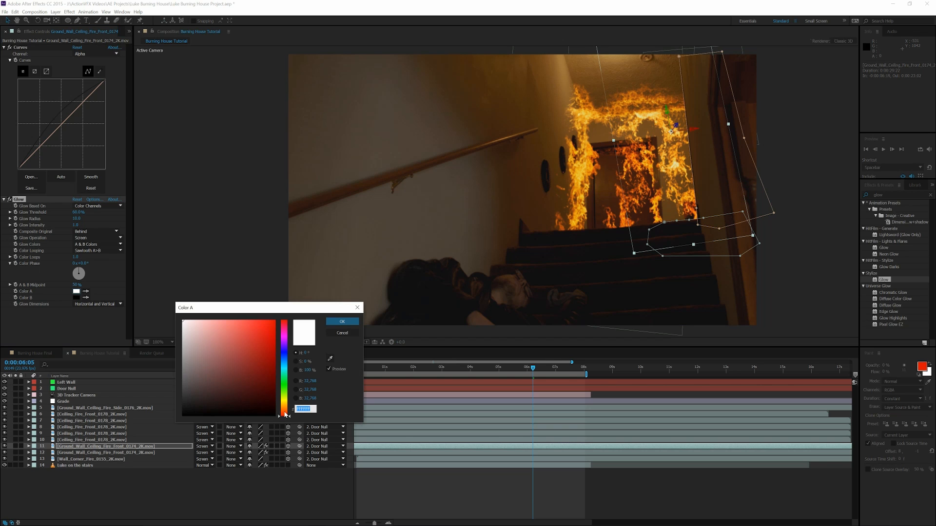
pyautogui.moveTo(284, 415); pyautogui.dragTo(285, 412)
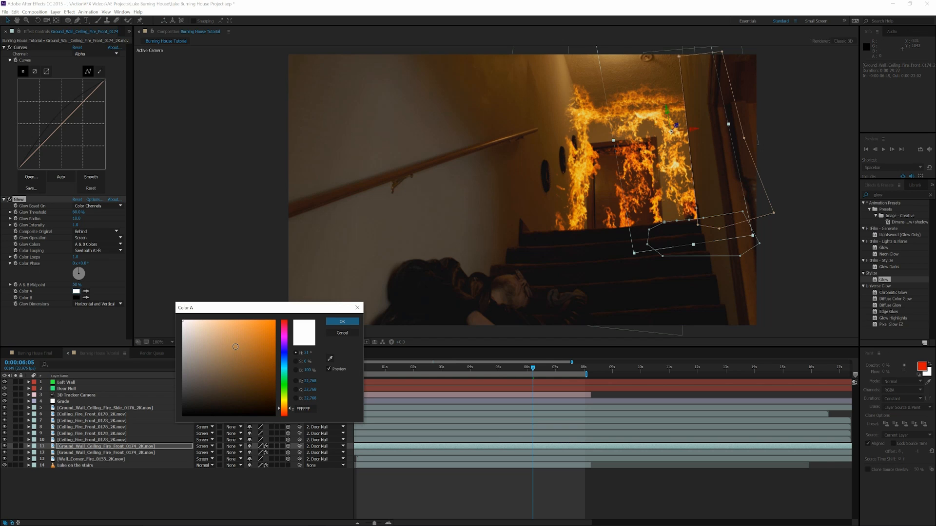
pyautogui.click(237, 342)
pyautogui.moveTo(237, 342); pyautogui.dragTo(231, 342)
pyautogui.moveTo(291, 412); pyautogui.dragTo(290, 411)
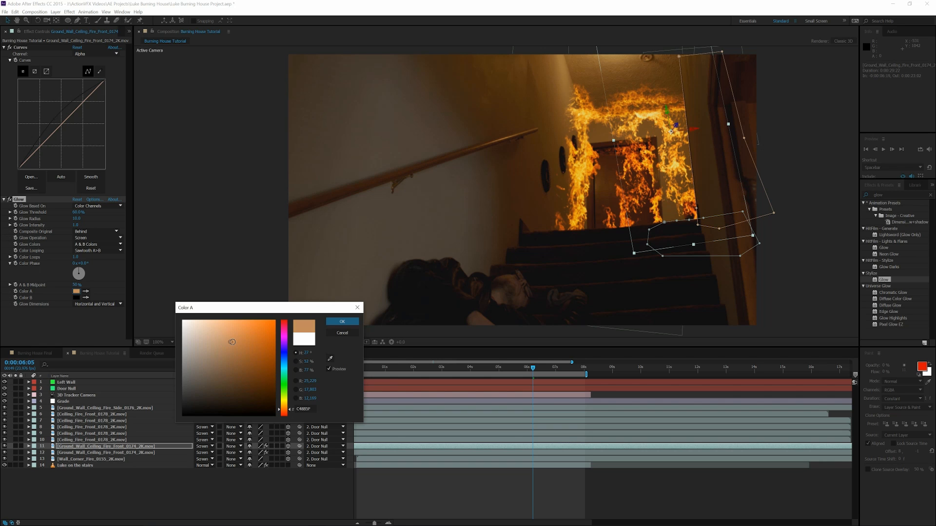
pyautogui.click(342, 321)
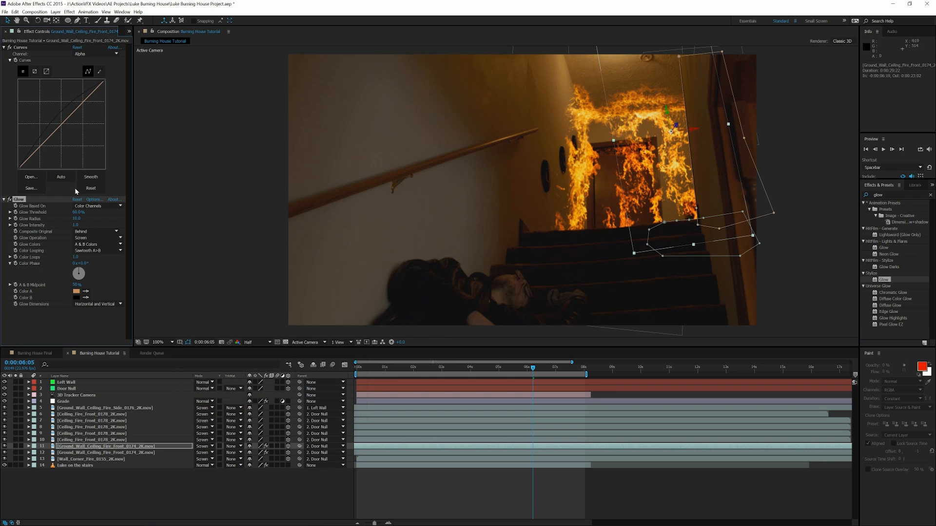
# Set the Glow Threshold to 0%, Glow Radius to 366, and Glow Intensity to 2.1.
pyautogui.click(10, 213)
pyautogui.click(10, 229)
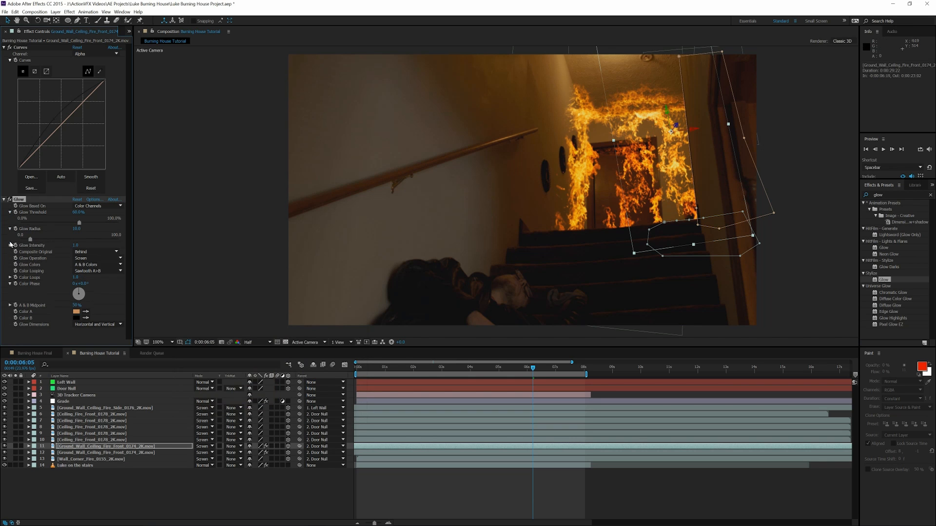
pyautogui.click(10, 245)
pyautogui.moveTo(79, 223); pyautogui.dragTo(2, 229)
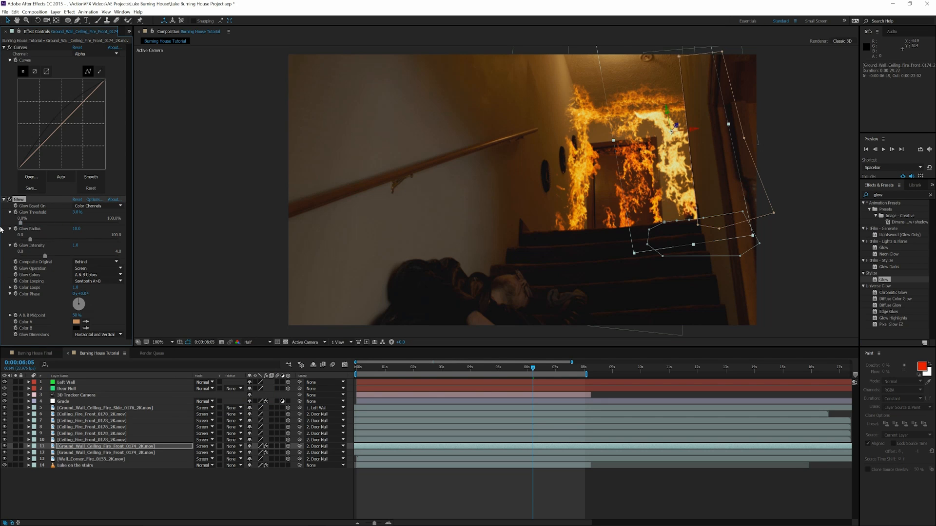
pyautogui.moveTo(2, 229); pyautogui.dragTo(1, 230)
pyautogui.click(75, 229)
pyautogui.write('366')
pyautogui.press('Return')
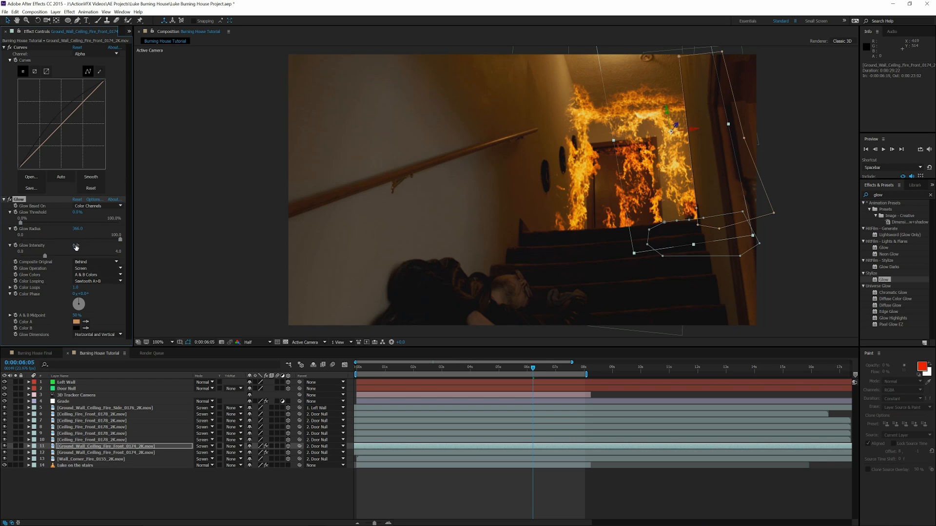
pyautogui.click(75, 246)
pyautogui.write('2.1')
pyautogui.press('Return')
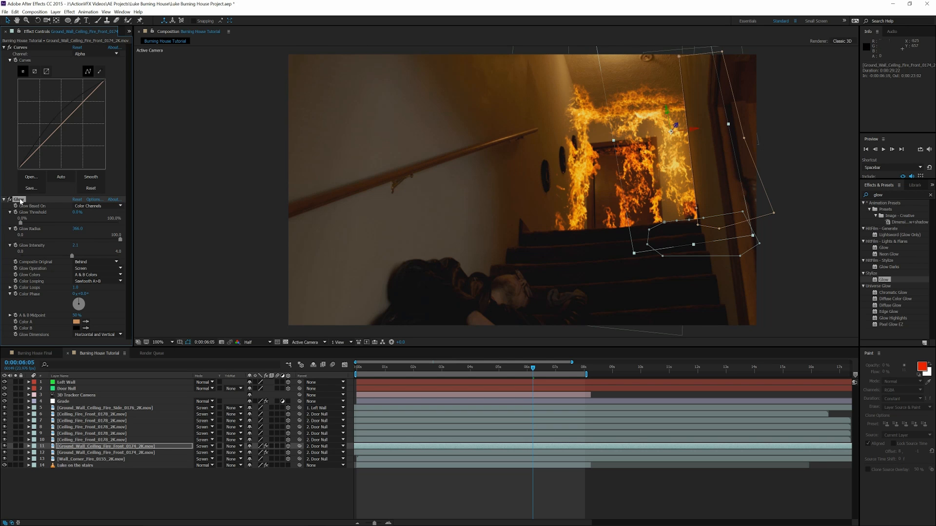
# Copy the Glow effect onto all the other fire layers, deselect them, and check the frame at 0:00:05:22.
pyautogui.click(83, 459)
pyautogui.keyDown('shift'); pyautogui.click(83, 453); pyautogui.keyUp('shift')
pyautogui.keyDown('ctrl'); pyautogui.click(84, 439); pyautogui.keyUp('ctrl')
pyautogui.keyDown('ctrl'); pyautogui.click(84, 434); pyautogui.keyUp('ctrl')
pyautogui.keyDown('ctrl'); pyautogui.click(84, 427); pyautogui.keyUp('ctrl')
pyautogui.keyDown('ctrl'); pyautogui.click(83, 421); pyautogui.keyUp('ctrl')
pyautogui.keyDown('ctrl'); pyautogui.click(82, 414); pyautogui.keyUp('ctrl')
pyautogui.keyDown('ctrl'); pyautogui.click(82, 409); pyautogui.keyUp('ctrl')
pyautogui.hotkey('ctrl', 'v')
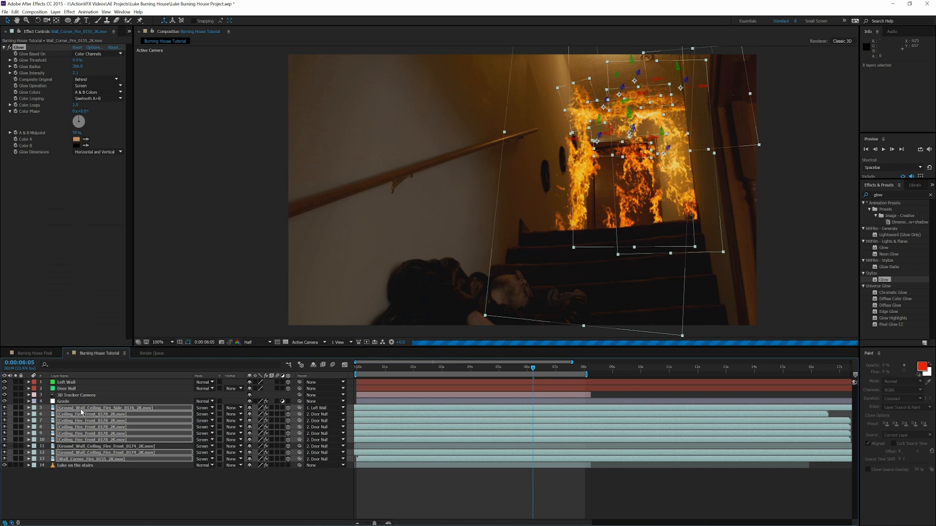
pyautogui.click(200, 211)
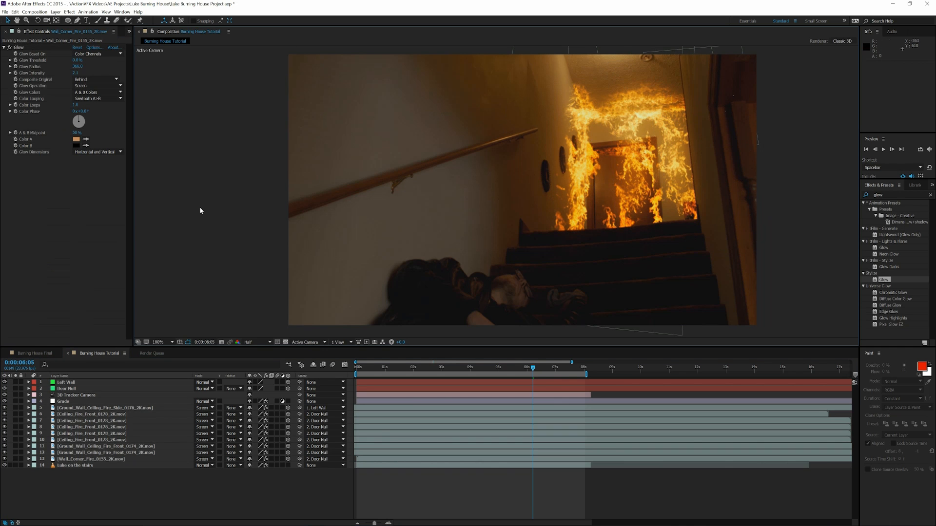
pyautogui.click(525, 371)
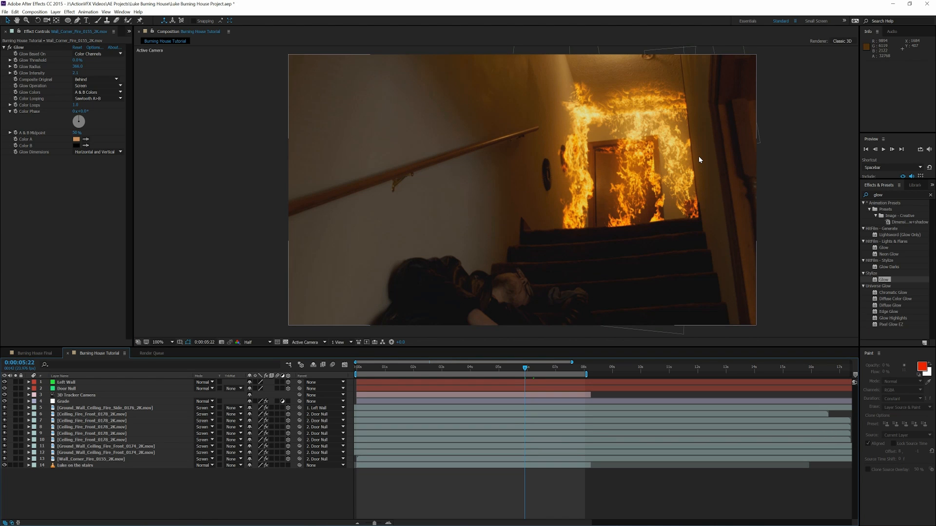
# Preview the Oil Stain image from the project files, and close its footage viewer.
pyautogui.click(127, 32)
pyautogui.click(128, 46)
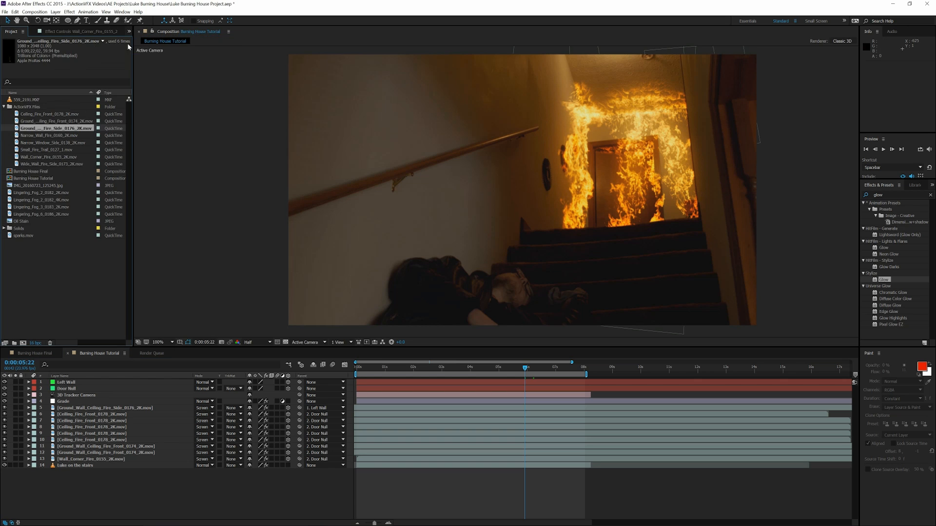
pyautogui.doubleClick(22, 221)
pyautogui.moveTo(568, 209); pyautogui.dragTo(450, 214)
pyautogui.press('v')
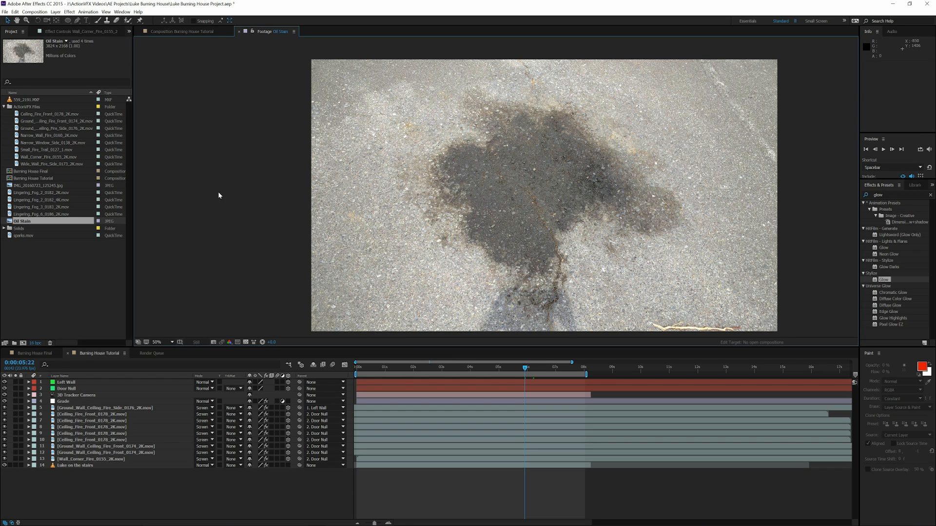
pyautogui.click(239, 32)
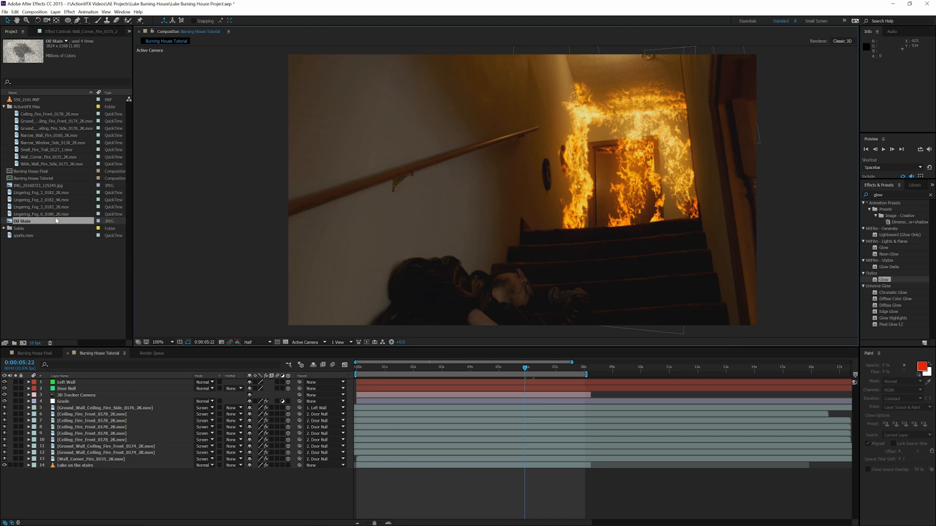
# Add the Oil Stain image to the composition below the Grade layer, parent it to Door Null, and make it a 3D layer.
pyautogui.moveTo(102, 397); pyautogui.dragTo(102, 405)
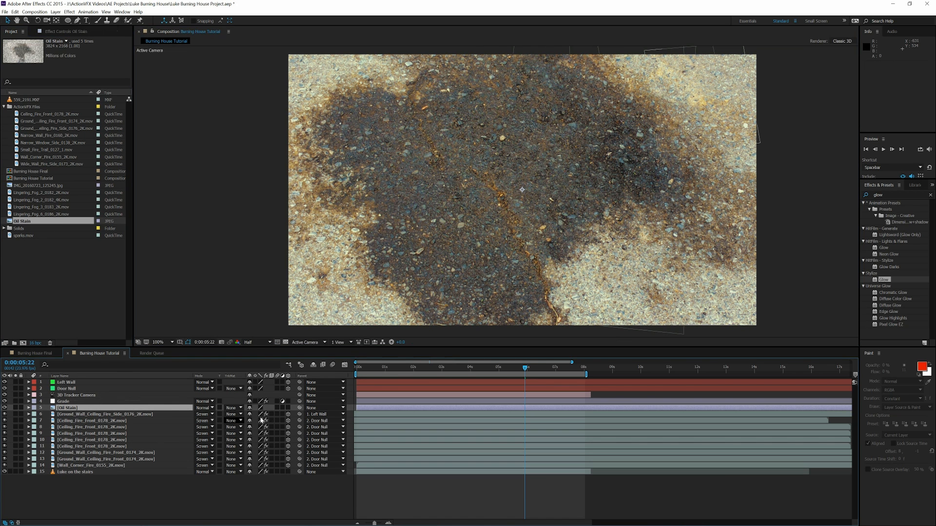
pyautogui.click(321, 410)
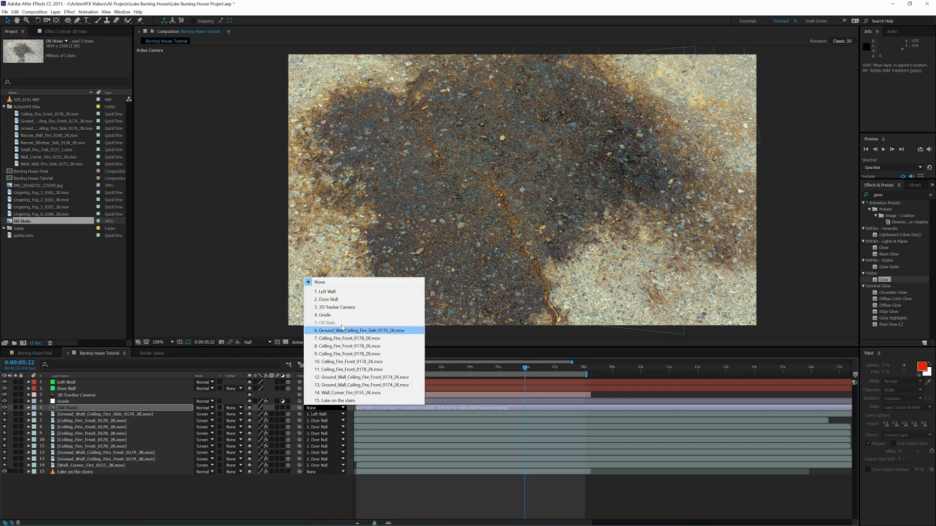
pyautogui.click(342, 301)
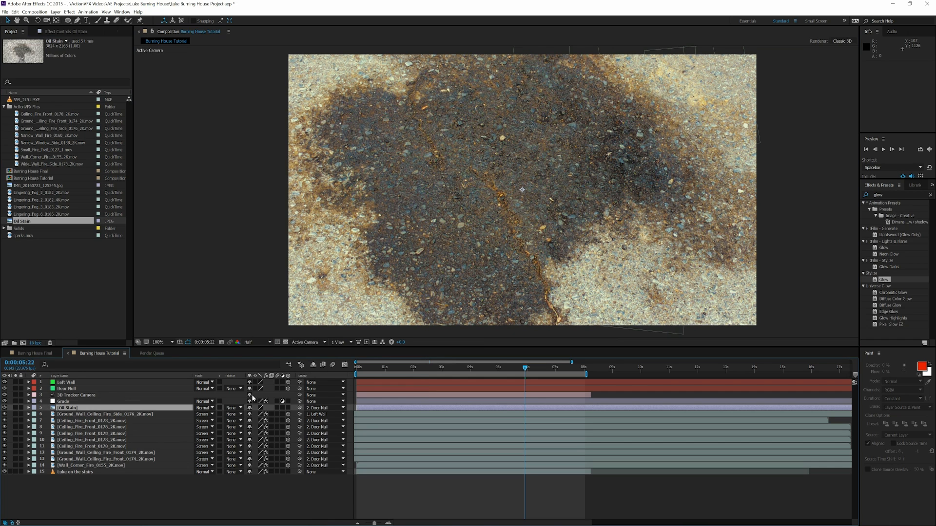
pyautogui.click(288, 409)
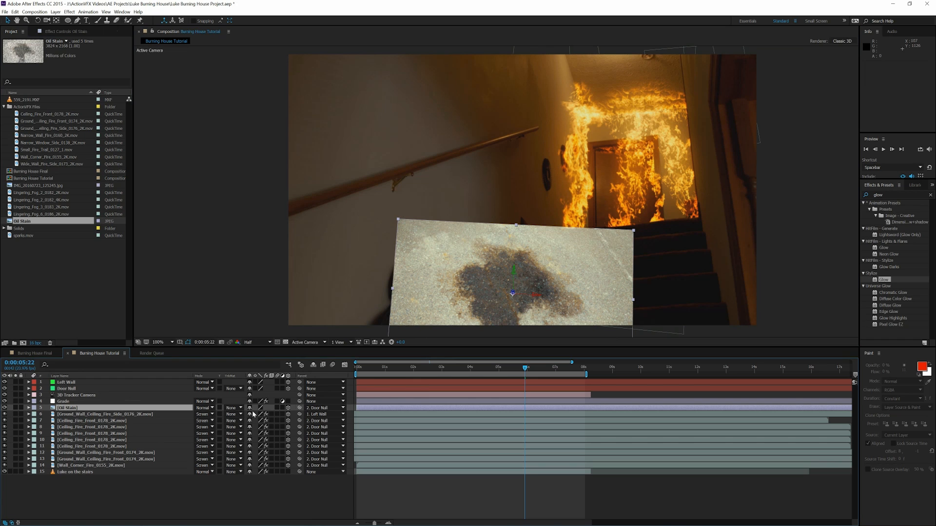
# Set the Oil Stain layer's X and Y position to 0 so it sits at the door.
pyautogui.click(28, 408)
pyautogui.click(35, 414)
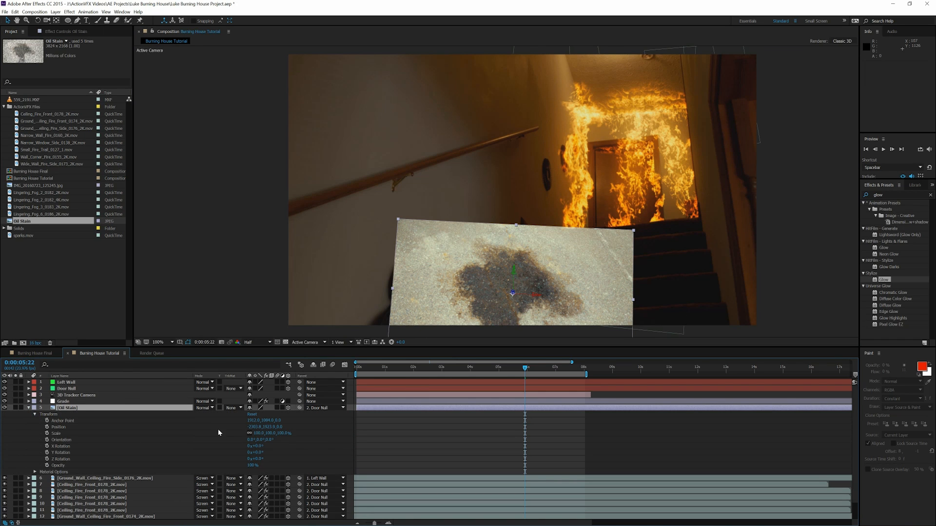
pyautogui.click(255, 427)
pyautogui.write('0')
pyautogui.press('Tab')
pyautogui.write('0')
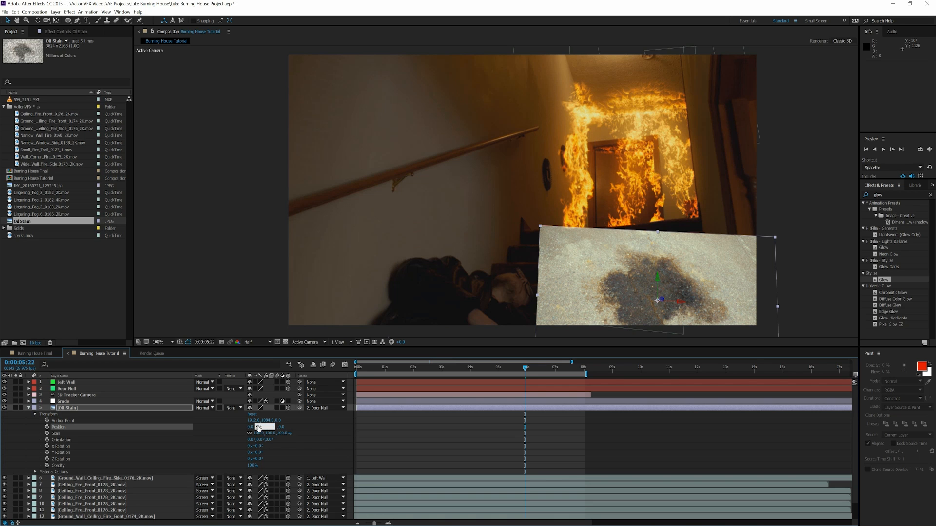
pyautogui.press('Return')
# Scale the Oil Stain to 205%, shift it slightly left over the doorway fire, and tilt its Z orientation slightly.
pyautogui.click(258, 433)
pyautogui.write('205')
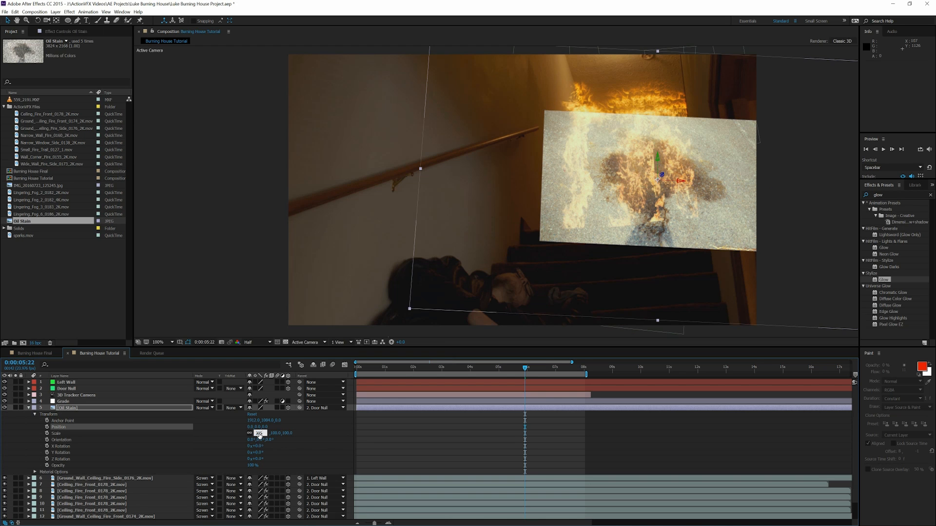
pyautogui.press('Return')
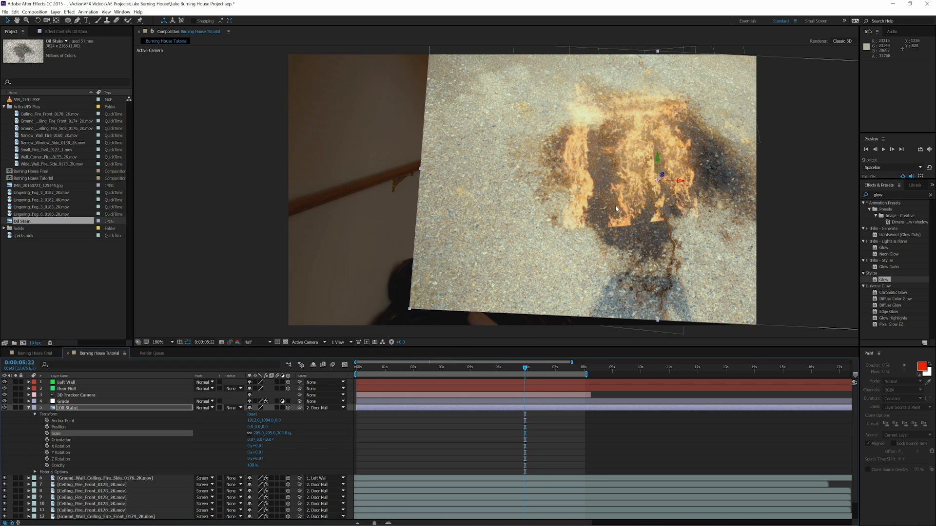
pyautogui.moveTo(617, 185); pyautogui.dragTo(603, 184)
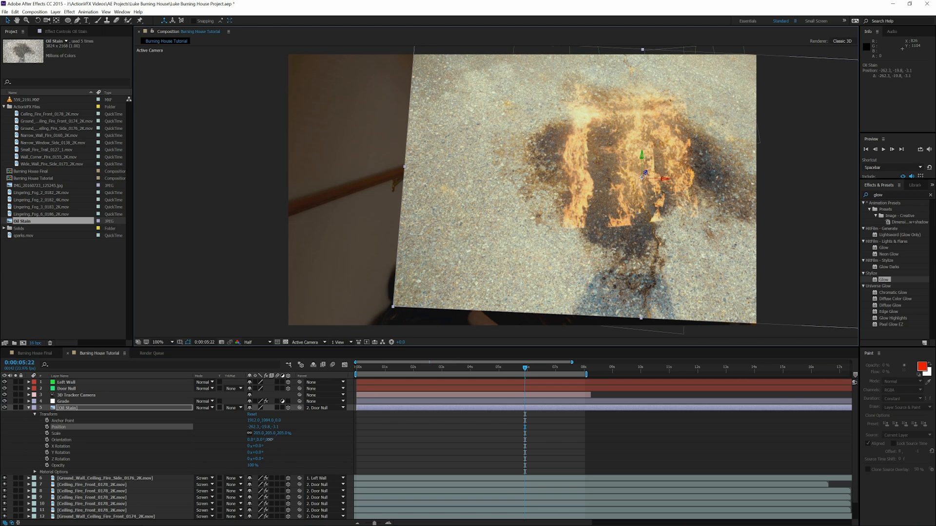
pyautogui.moveTo(269, 439); pyautogui.dragTo(267, 441)
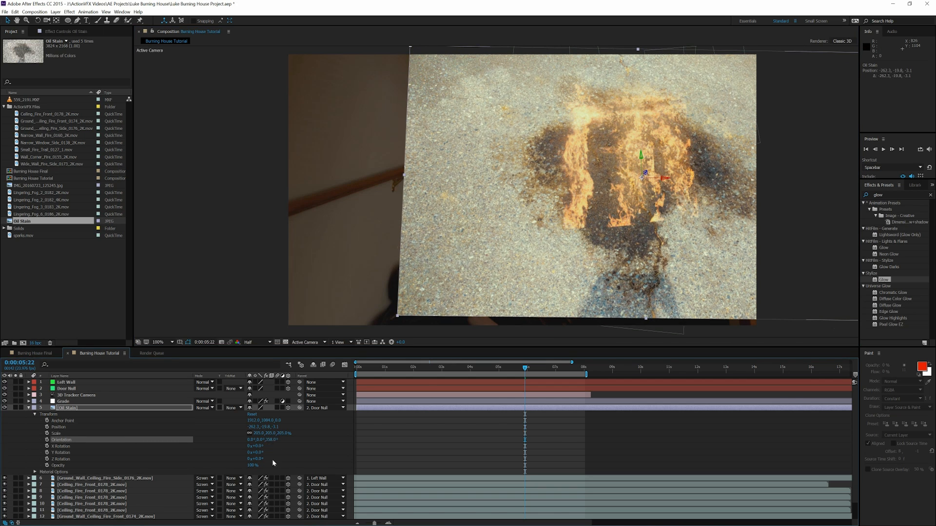
# Set the Oil Stain layer's blending mode to Multiply and move it slightly up and left behind the doorway flames.
pyautogui.click(207, 409)
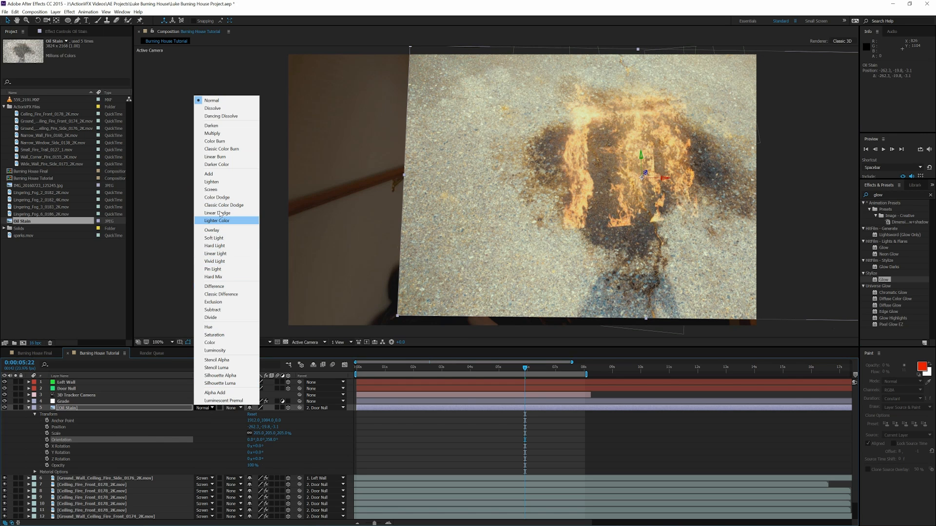
pyautogui.click(219, 133)
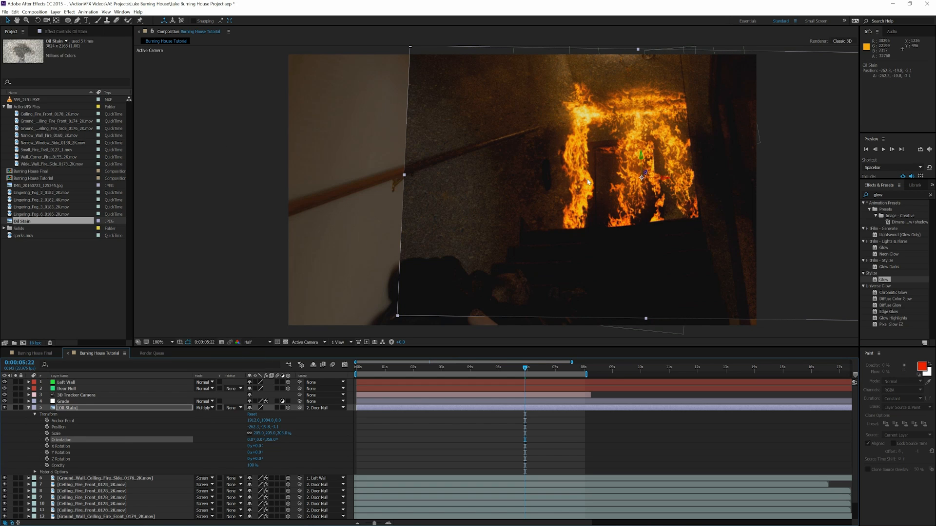
pyautogui.moveTo(619, 158)
pyautogui.mouseDown()
pyautogui.moveTo(601, 141)
pyautogui.moveTo(603, 152)
pyautogui.mouseUp()
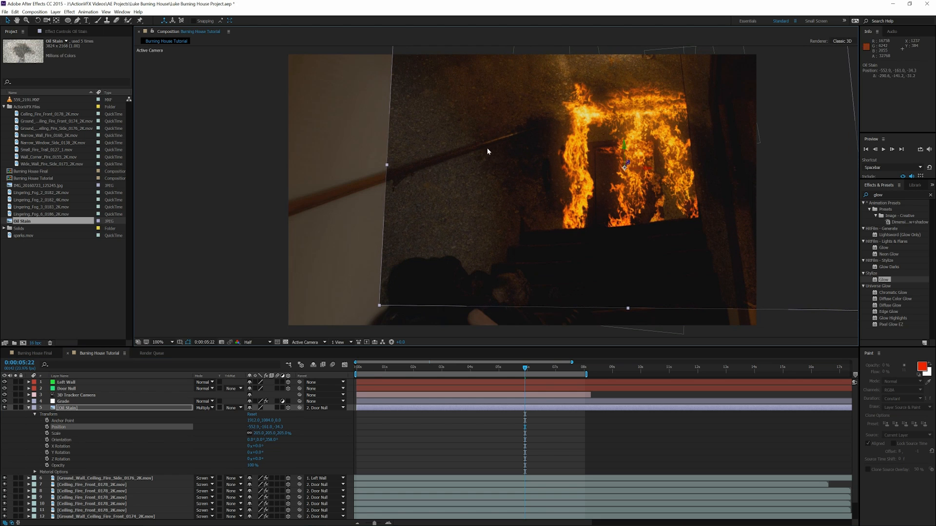
# Draw a closed 18-point Pen mask on the Oil Stain layer around the burning doorway, from the top step to above the door frame.
pyautogui.moveTo(551, 165); pyautogui.dragTo(506, 178)
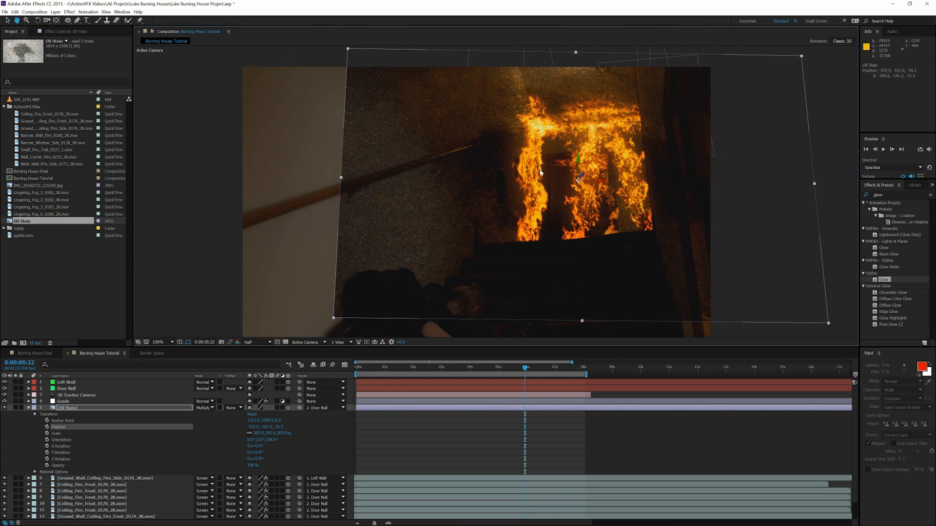
pyautogui.click(78, 21)
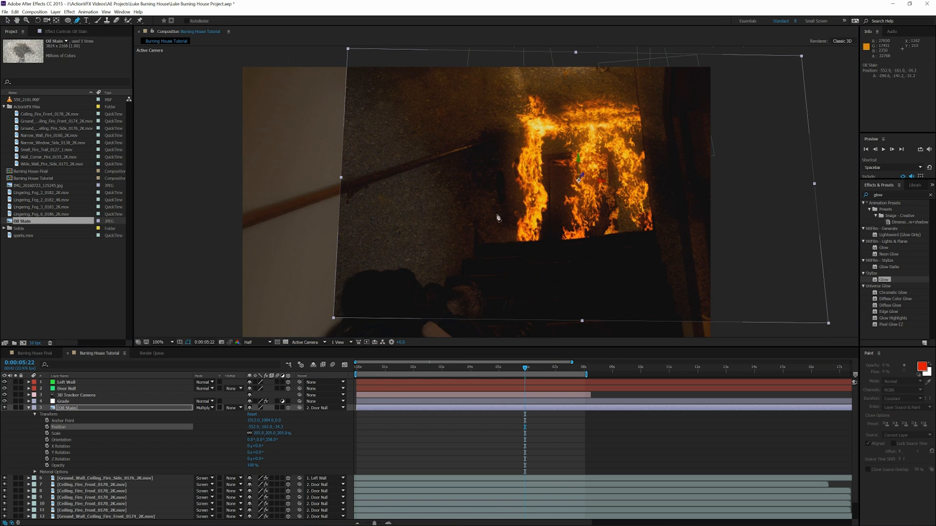
pyautogui.click(512, 254)
pyautogui.click(515, 234)
pyautogui.click(525, 215)
pyautogui.click(523, 195)
pyautogui.click(517, 167)
pyautogui.click(523, 131)
pyautogui.click(521, 98)
pyautogui.click(521, 77)
pyautogui.click(550, 91)
pyautogui.click(573, 101)
pyautogui.click(605, 95)
pyautogui.click(626, 102)
pyautogui.click(640, 109)
pyautogui.click(655, 120)
pyautogui.click(662, 157)
pyautogui.click(660, 241)
pyautogui.click(613, 255)
pyautogui.click(523, 259)
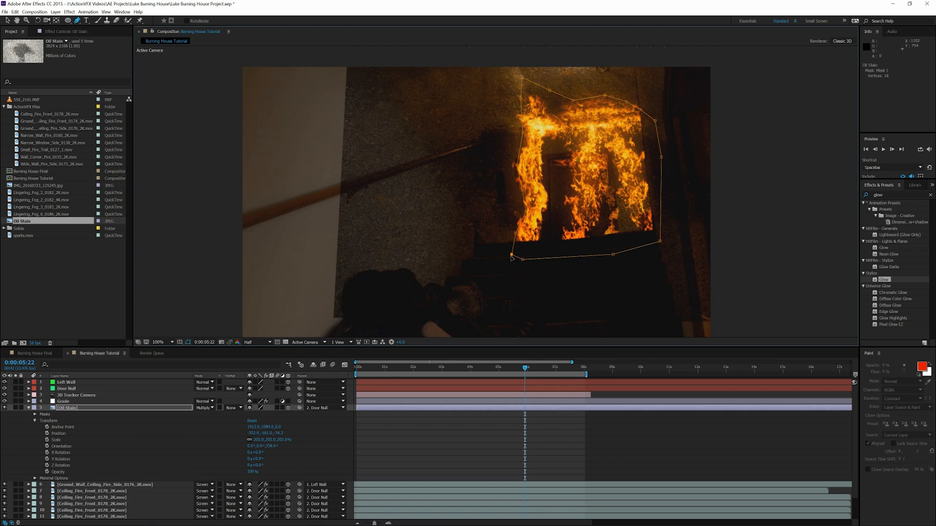
pyautogui.click(511, 254)
# Set the Mask Feather of the Oil Stain's doorway mask to 250 pixels and deselect the layer.
pyautogui.click(35, 422)
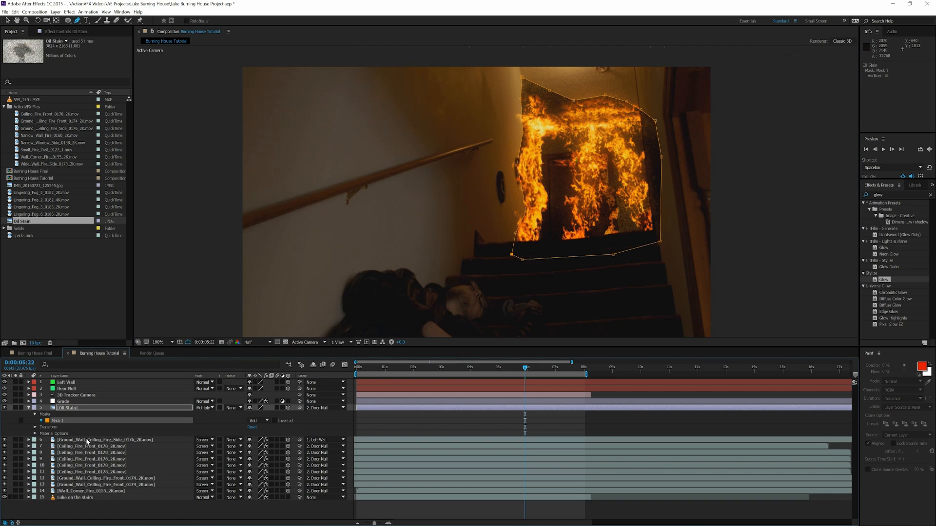
pyautogui.click(35, 415)
pyautogui.click(264, 434)
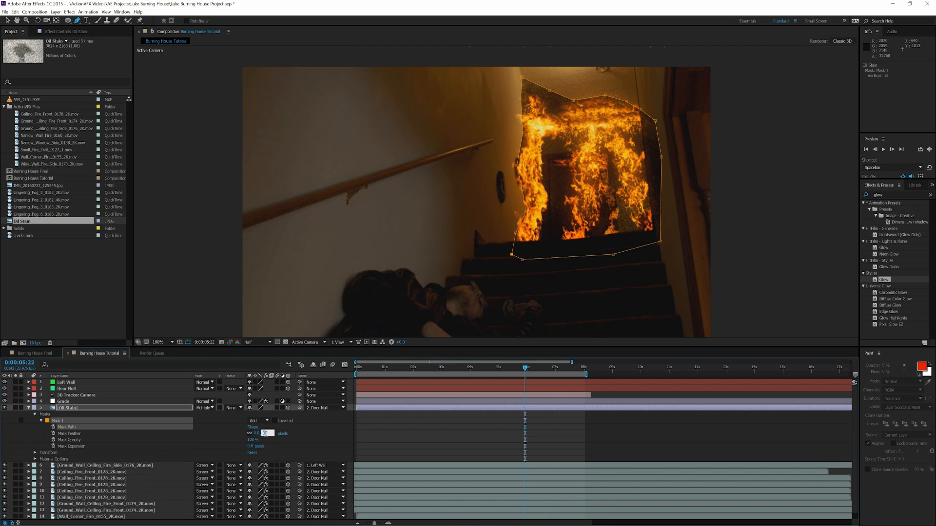
pyautogui.write('250')
pyautogui.press('Return')
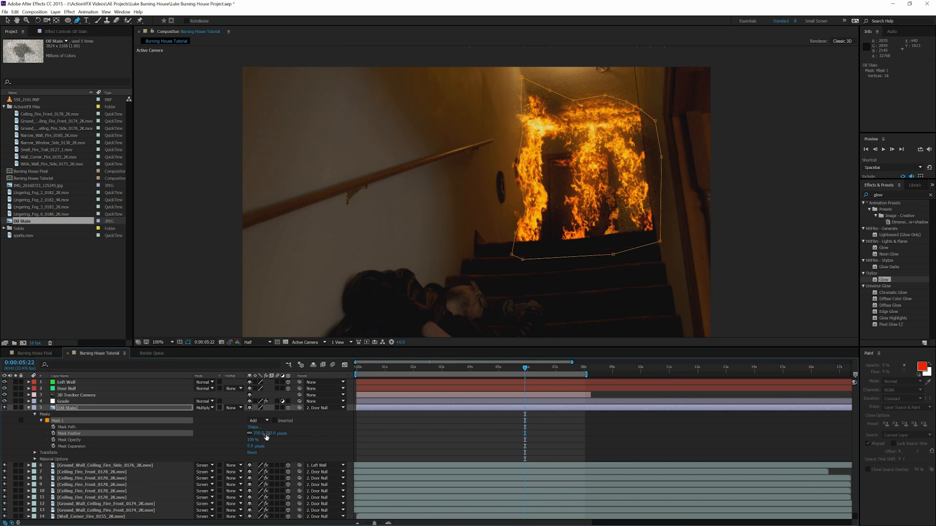
pyautogui.click(196, 174)
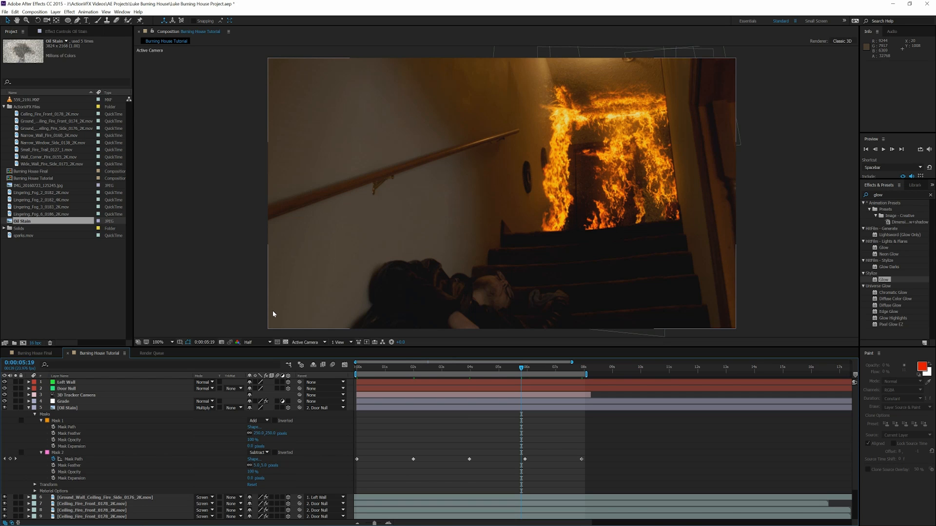
# Create a new composition-sized solid in a pale orange color.
pyautogui.click(54, 11)
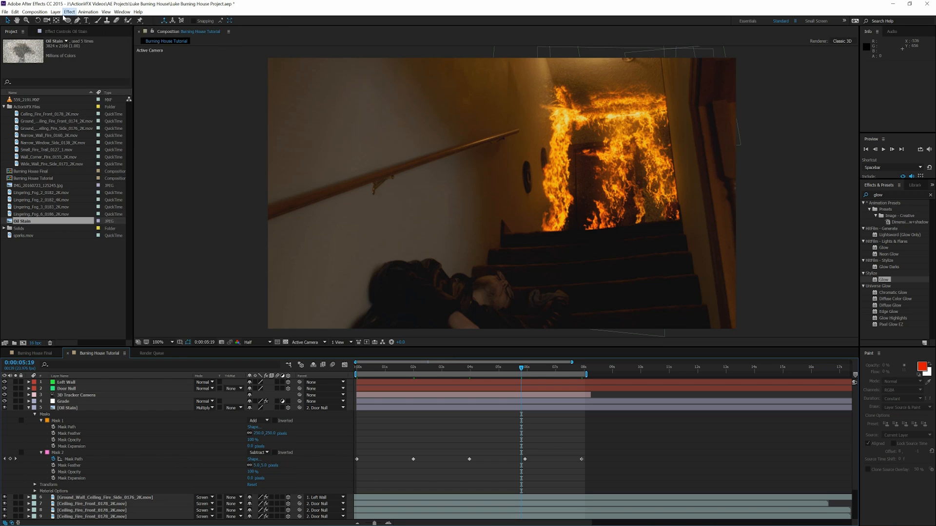
pyautogui.moveTo(67, 22)
pyautogui.click(185, 28)
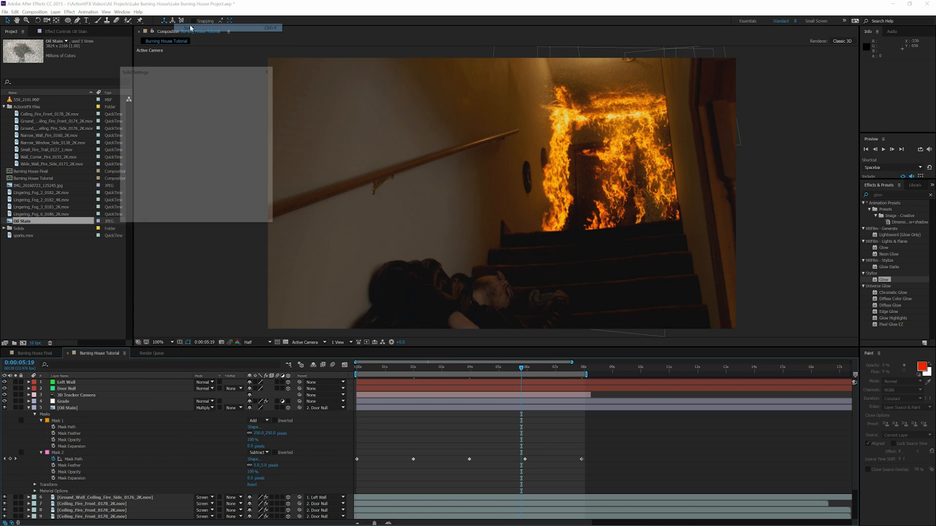
pyautogui.click(194, 196)
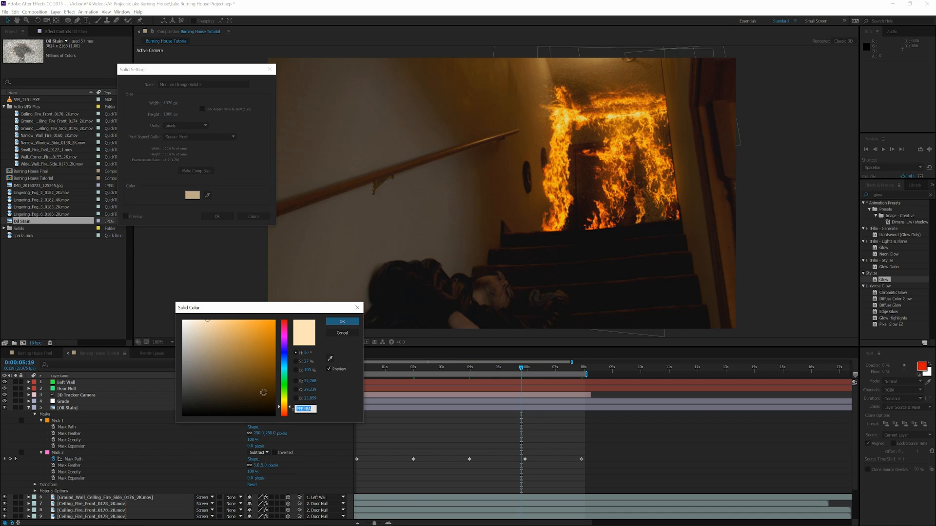
pyautogui.click(343, 322)
pyautogui.click(218, 216)
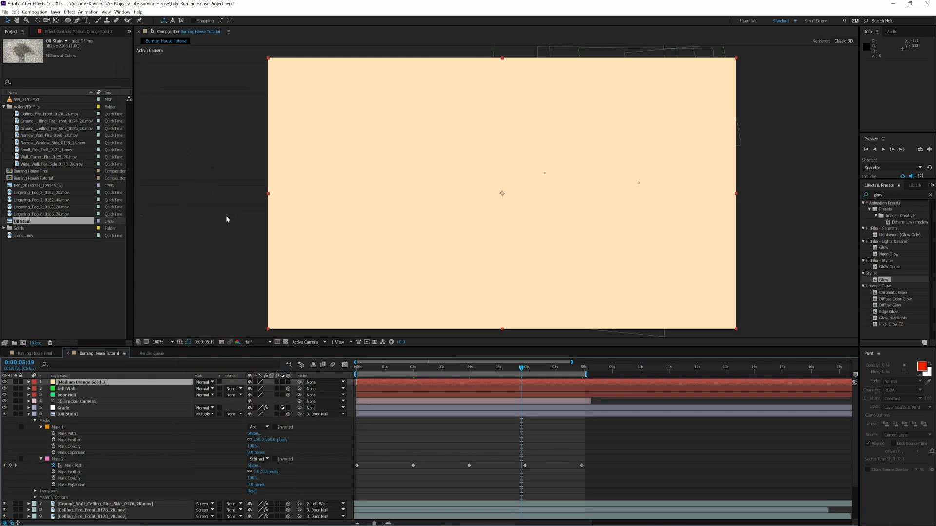
# Move the pale orange solid below the Grade layer and draw a large, nearly circular ellipse mask on it.
pyautogui.moveTo(108, 385); pyautogui.dragTo(110, 415)
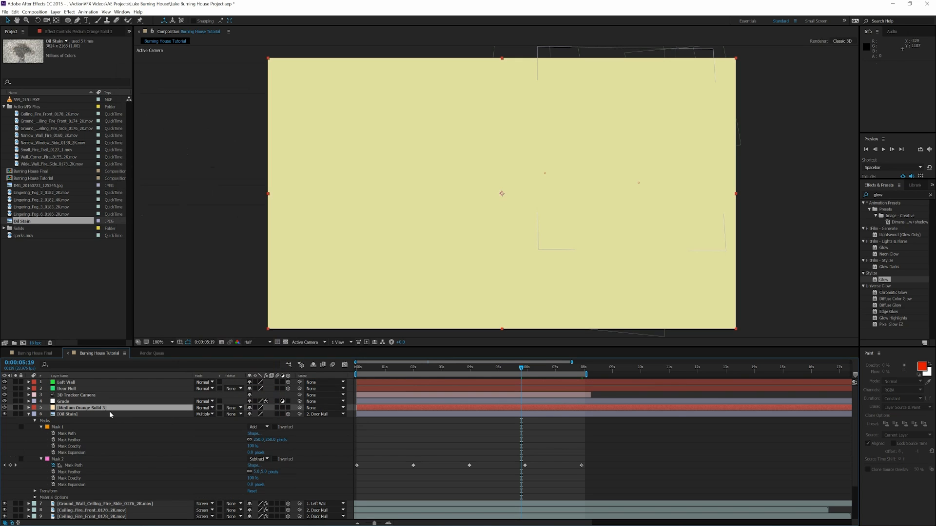
pyautogui.click(68, 20)
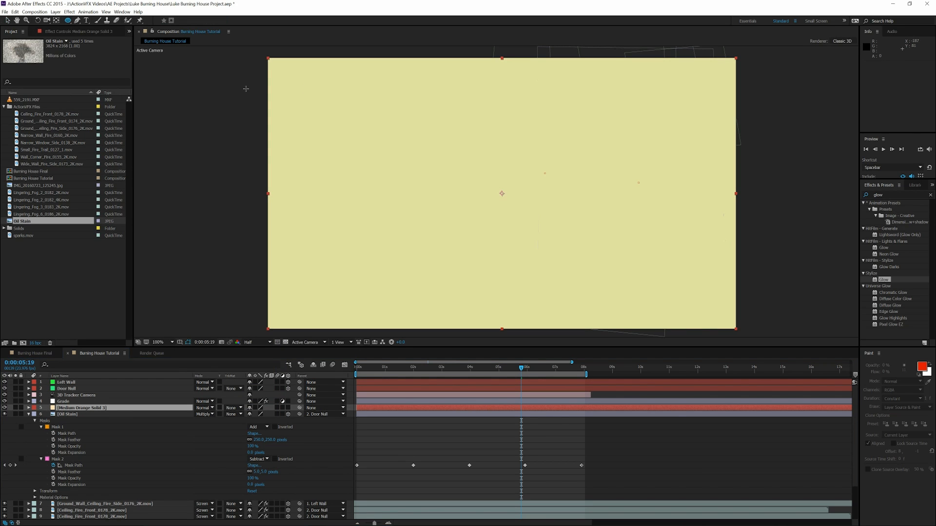
pyautogui.moveTo(383, 77); pyautogui.dragTo(602, 300)
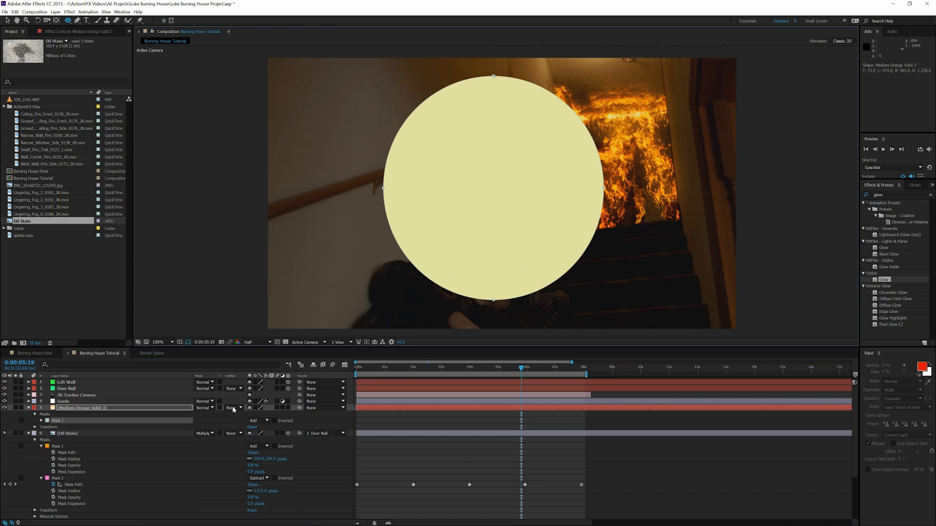
# Set the orange solid's blending mode to Screen, parent it to Door Null, and make it a 3D layer.
pyautogui.click(203, 408)
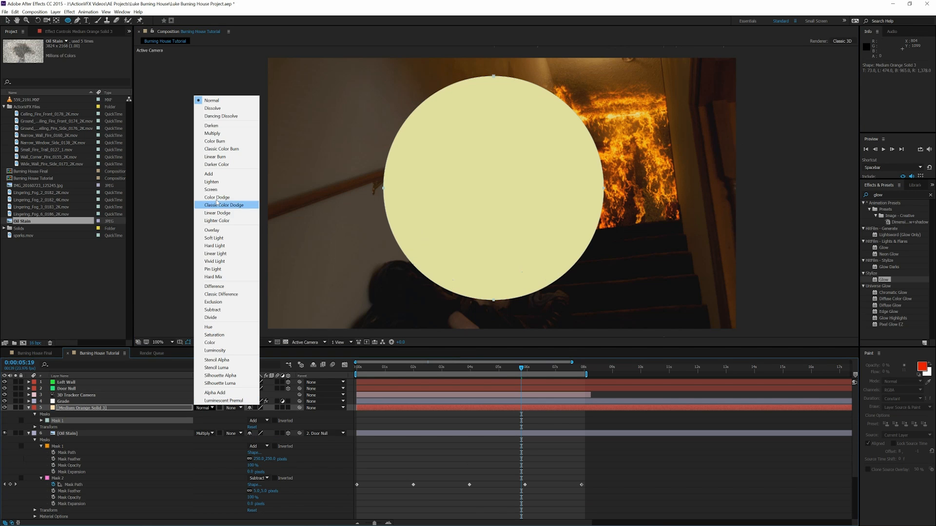
pyautogui.click(217, 191)
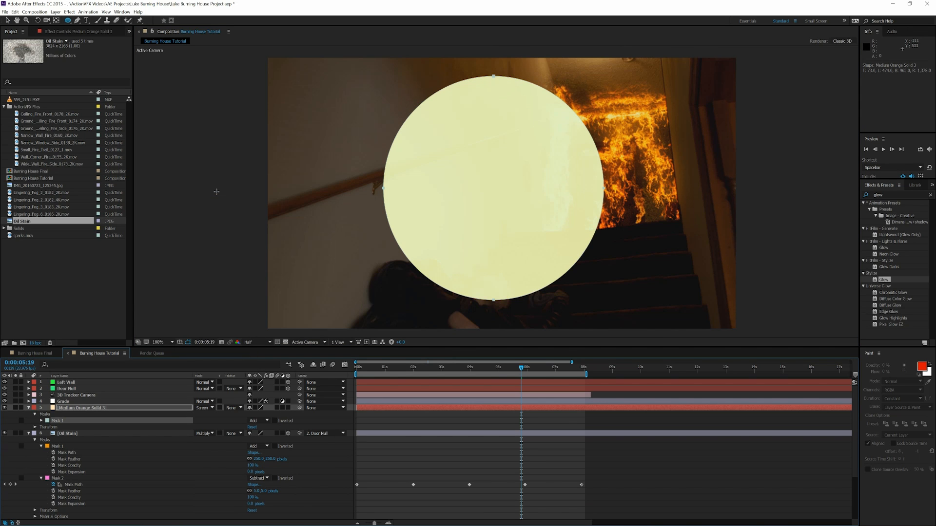
pyautogui.click(316, 409)
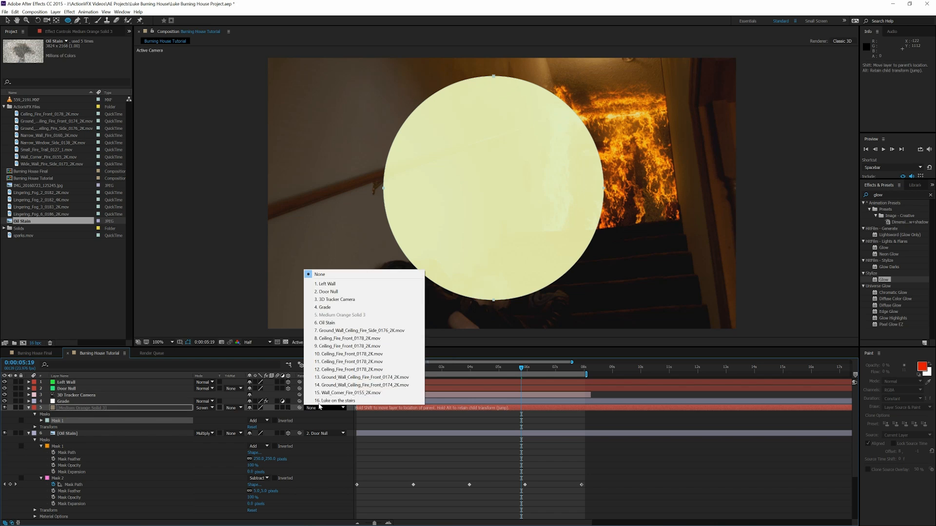
pyautogui.click(322, 291)
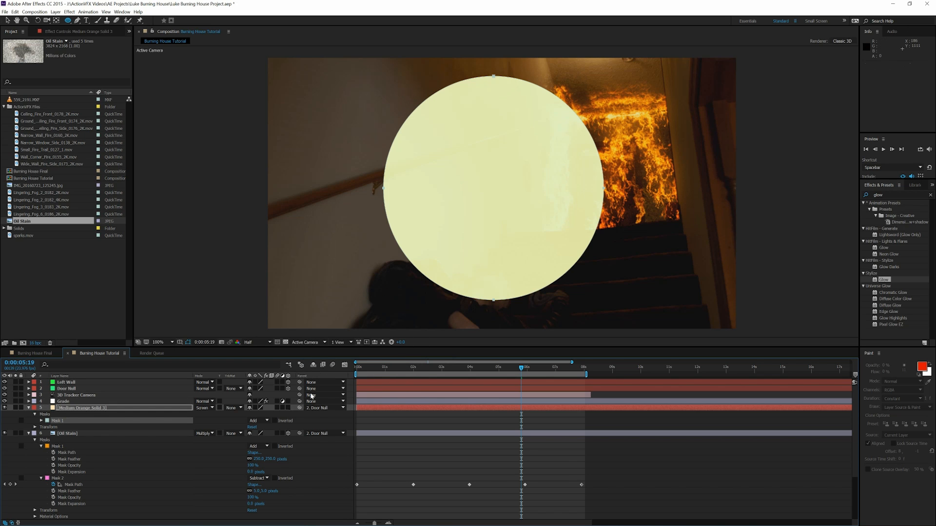
pyautogui.click(288, 408)
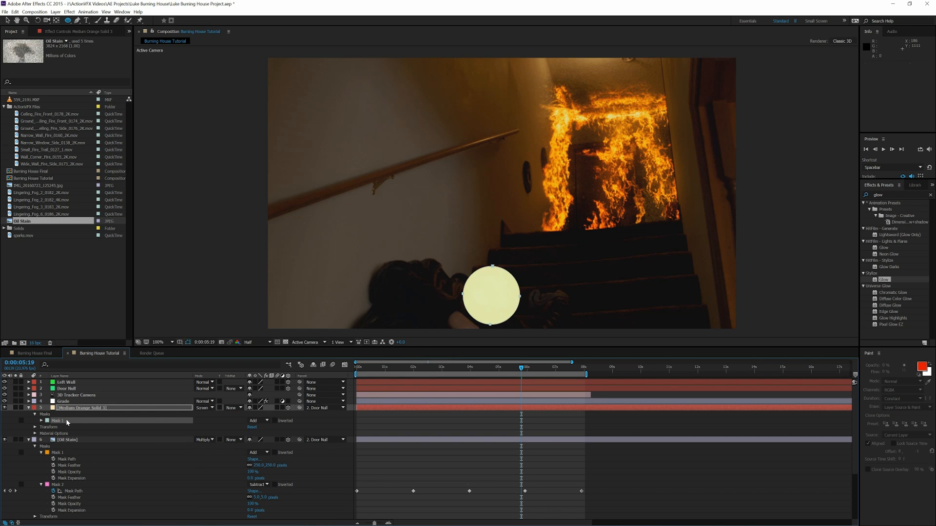
# Set the orange solid's X and Y position to 0 to place it at the doorway.
pyautogui.click(35, 415)
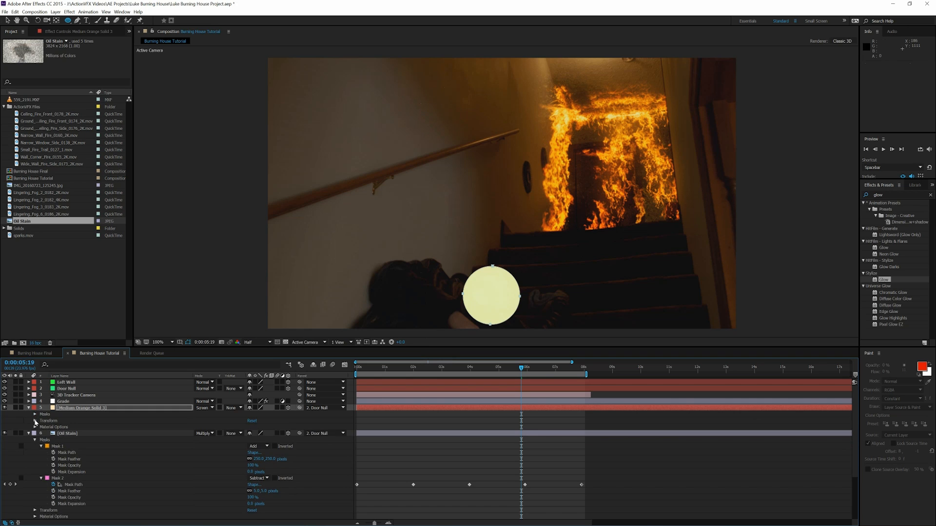
pyautogui.click(35, 421)
pyautogui.click(257, 433)
pyautogui.write('0')
pyautogui.press('Return')
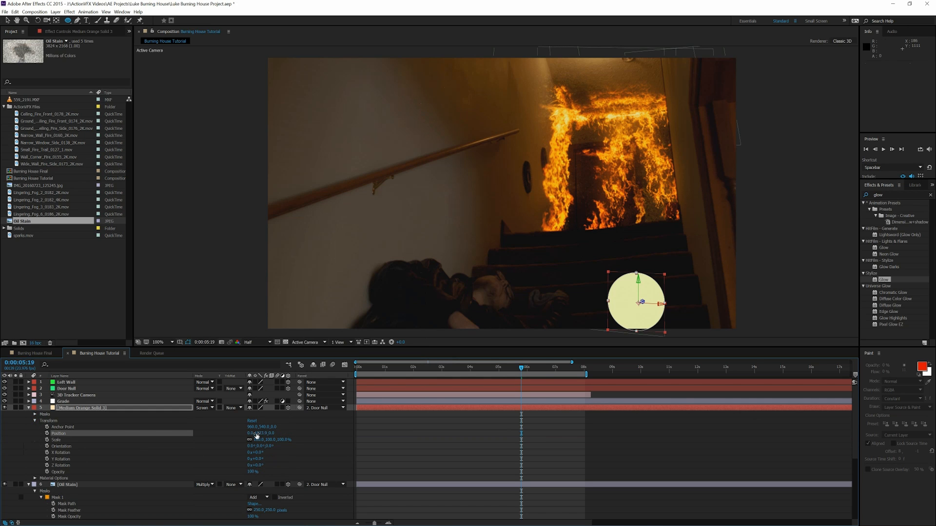
pyautogui.click(259, 433)
pyautogui.write('0')
pyautogui.press('Return')
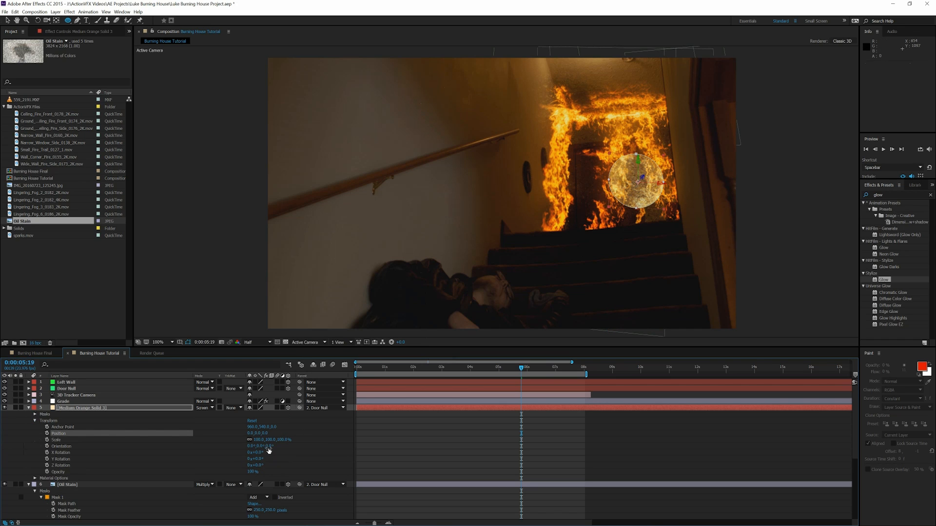
# Scale the orange solid up to about 352% and move it up and left so the circle is centred over the burning doorway.
pyautogui.moveTo(270, 439); pyautogui.dragTo(393, 442)
pyautogui.press('Delete')
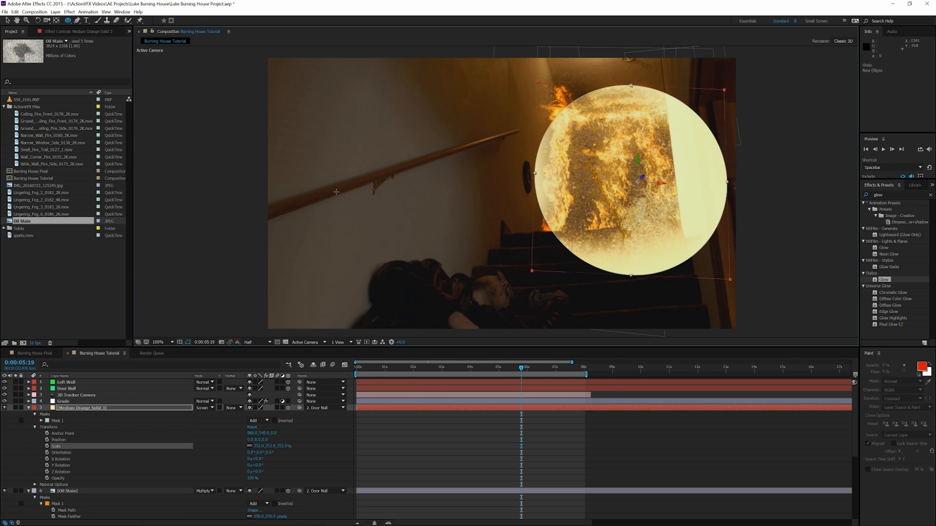
pyautogui.press('v')
pyautogui.moveTo(621, 203); pyautogui.dragTo(614, 193)
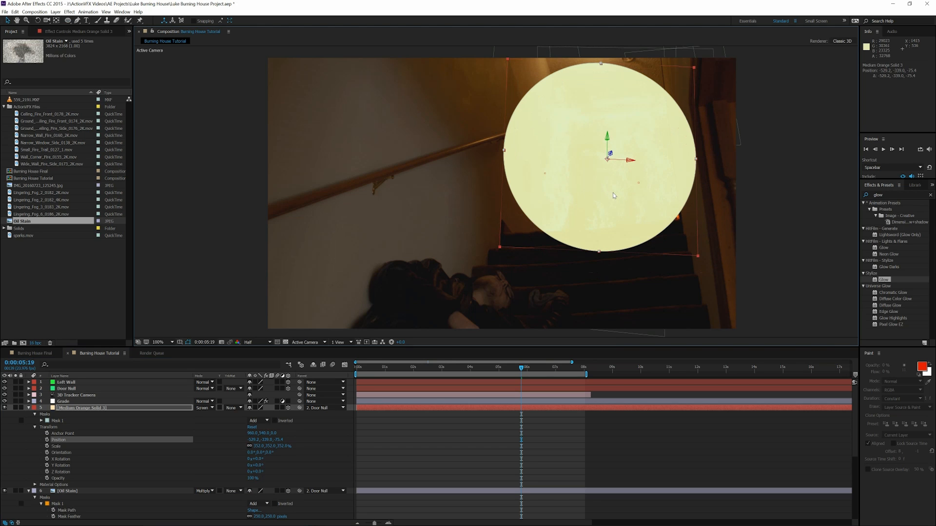
# Apply Gaussian Blur to the orange solid with a high blurriness so the circle becomes a soft light glow.
pyautogui.click(881, 195)
pyautogui.doubleClick(881, 195)
pyautogui.write('blur')
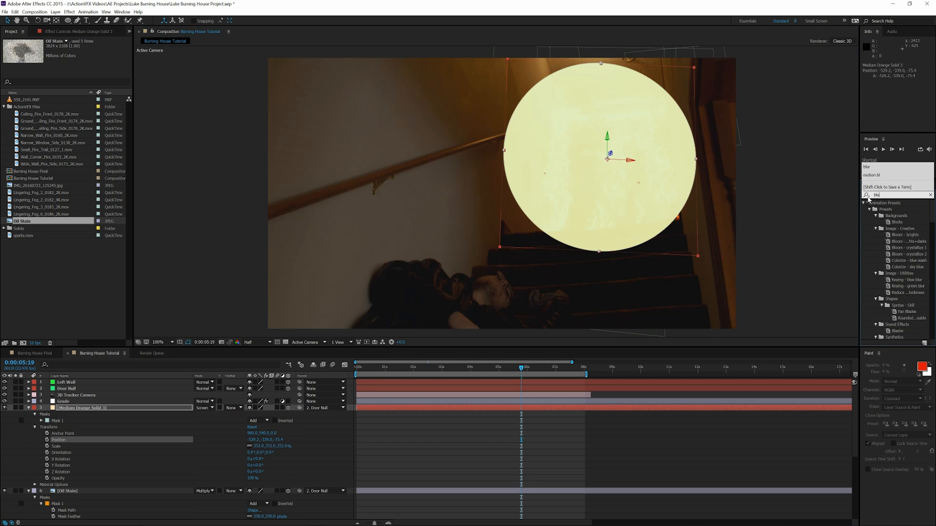
pyautogui.scroll(-2, 896, 293)
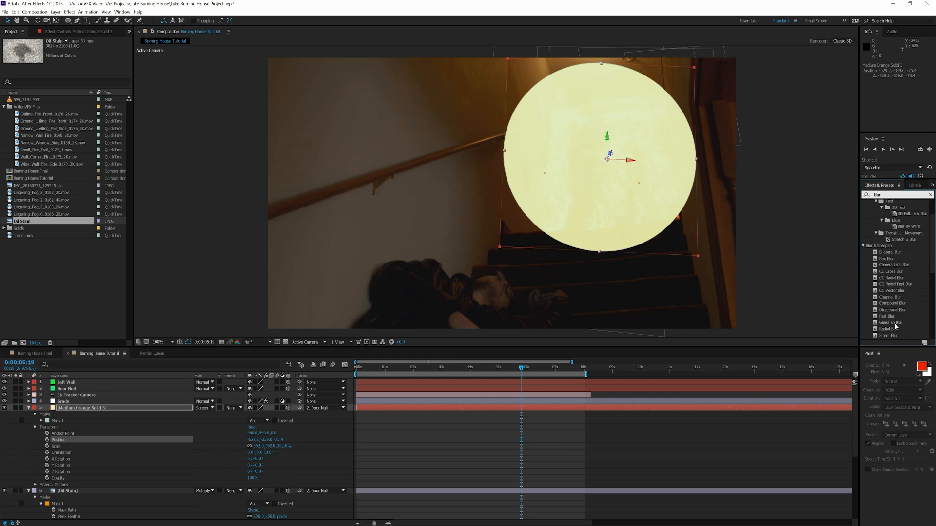
pyautogui.doubleClick(891, 322)
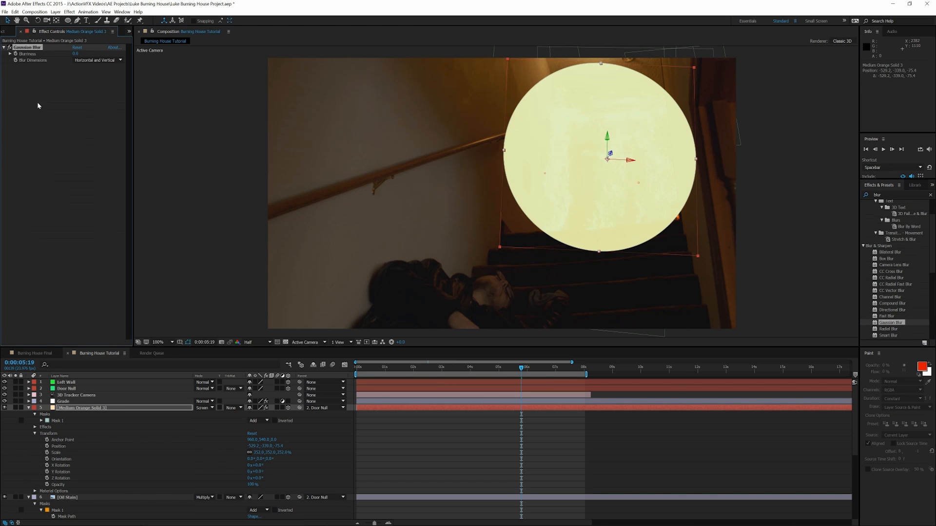
pyautogui.click(75, 54)
pyautogui.press('Return')
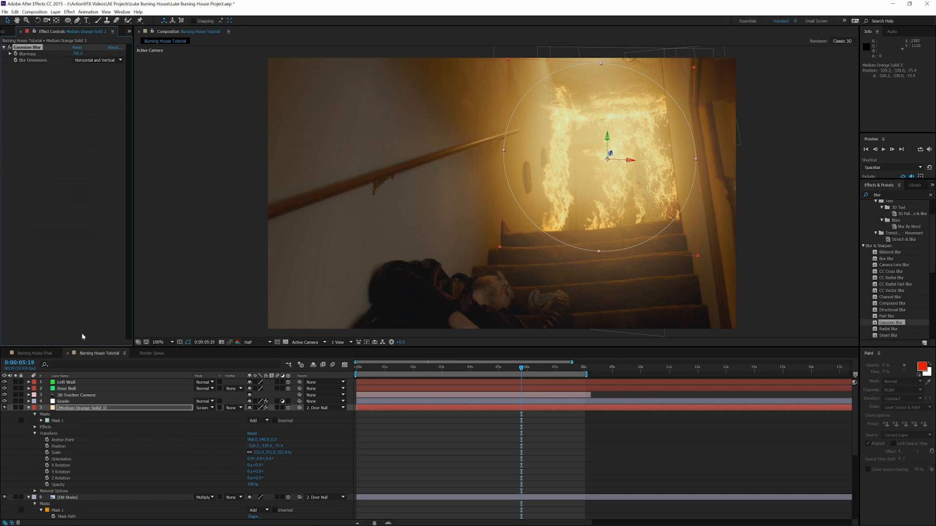
# Reduce the orange solid's opacity to about 52% and nudge the solid slightly down over the doorway.
pyautogui.moveTo(252, 484); pyautogui.dragTo(232, 483)
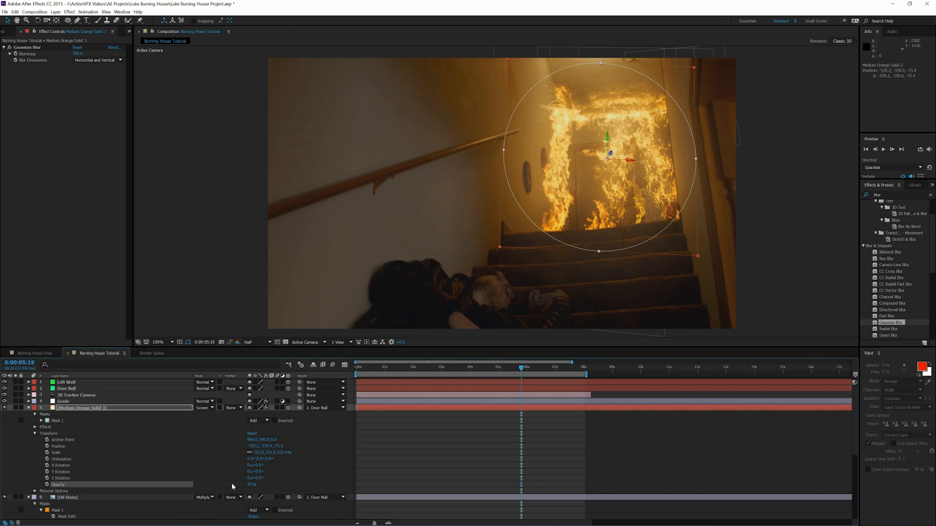
pyautogui.moveTo(548, 180); pyautogui.dragTo(549, 183)
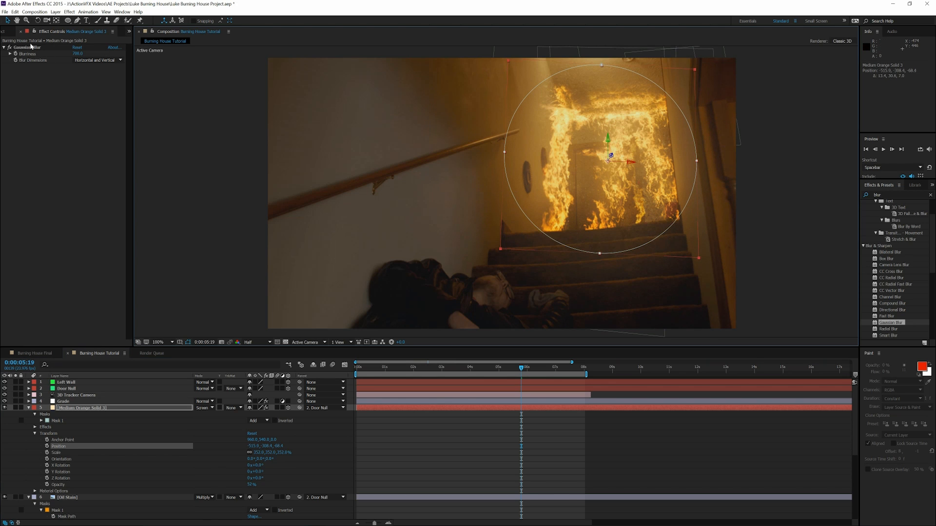
pyautogui.click(5, 408)
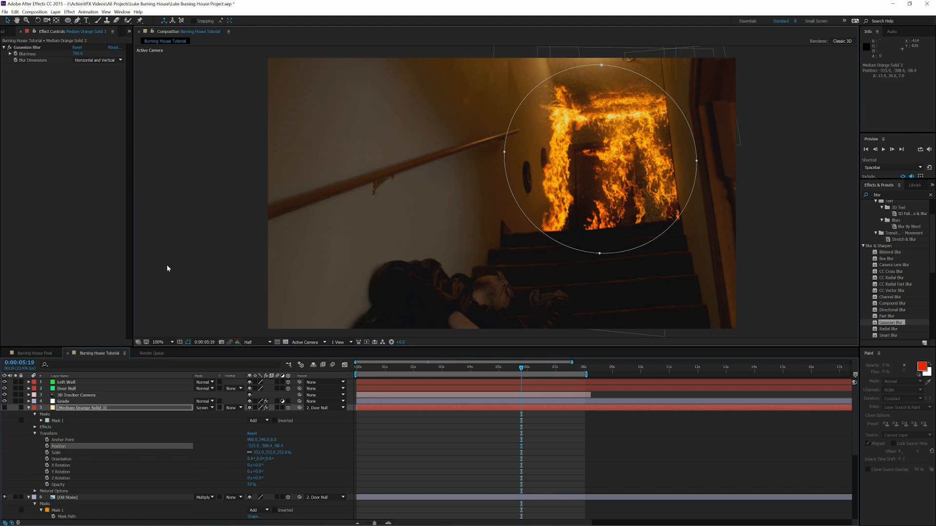
pyautogui.click(4, 408)
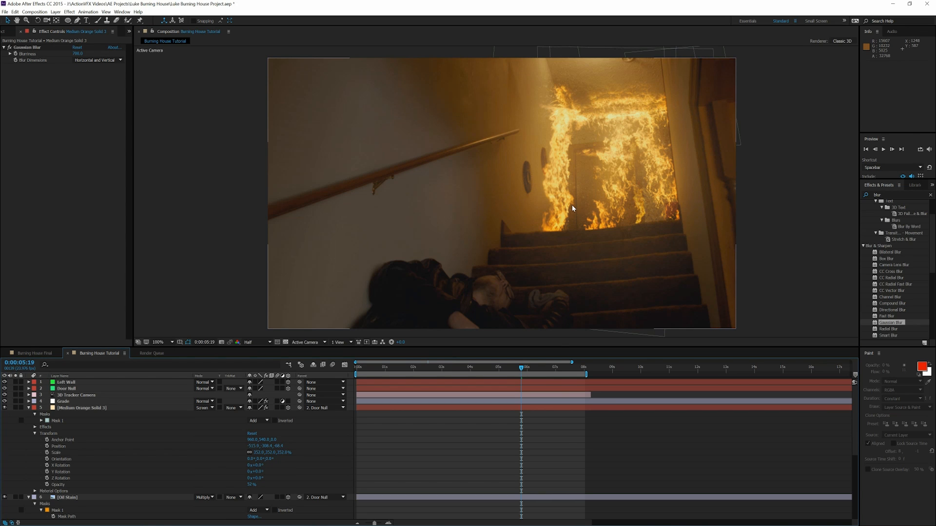
# Apply the Curves effect to the staircase footage layer at the bottom of the layer stack.
pyautogui.scroll(-5, 73, 457)
pyautogui.click(75, 516)
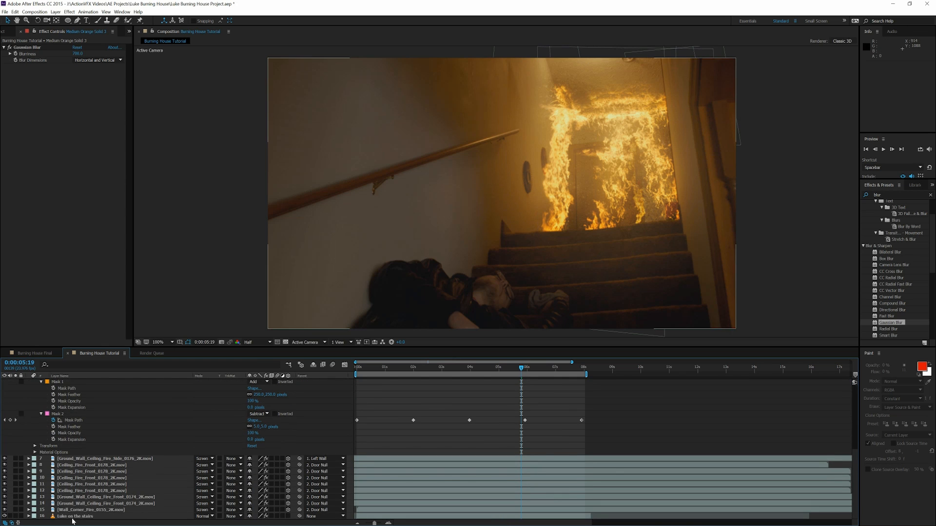
pyautogui.click(878, 195)
pyautogui.write('cur')
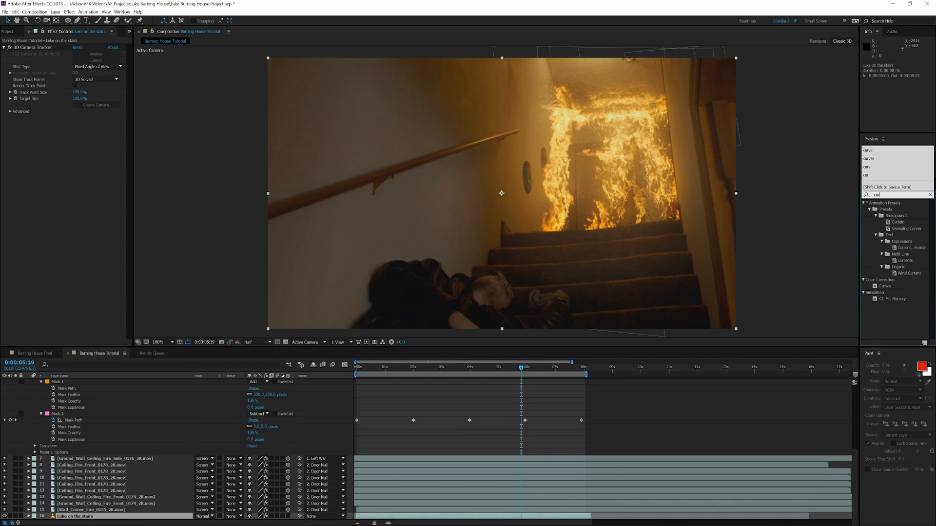
pyautogui.write('ve')
pyautogui.doubleClick(884, 236)
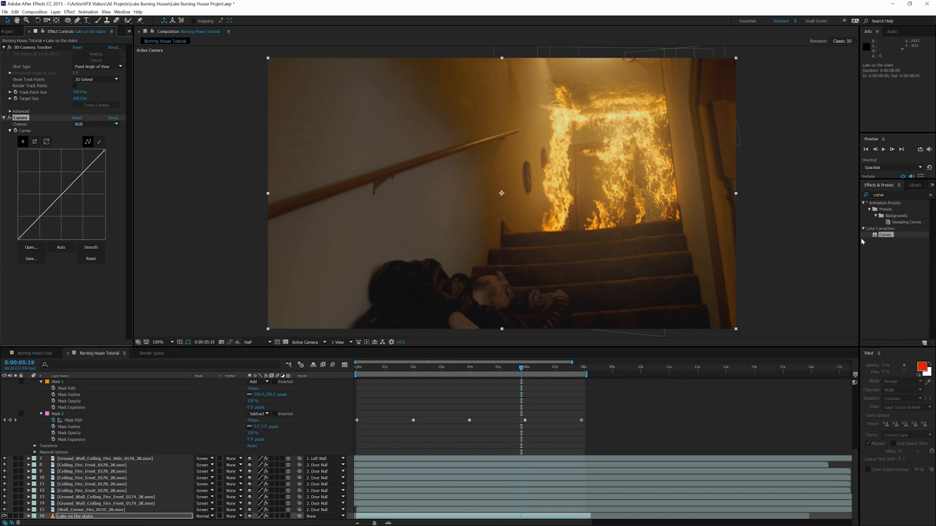
# Pull the midtones of the footage's Blue and Green curves slightly down to warm the image.
pyautogui.click(89, 128)
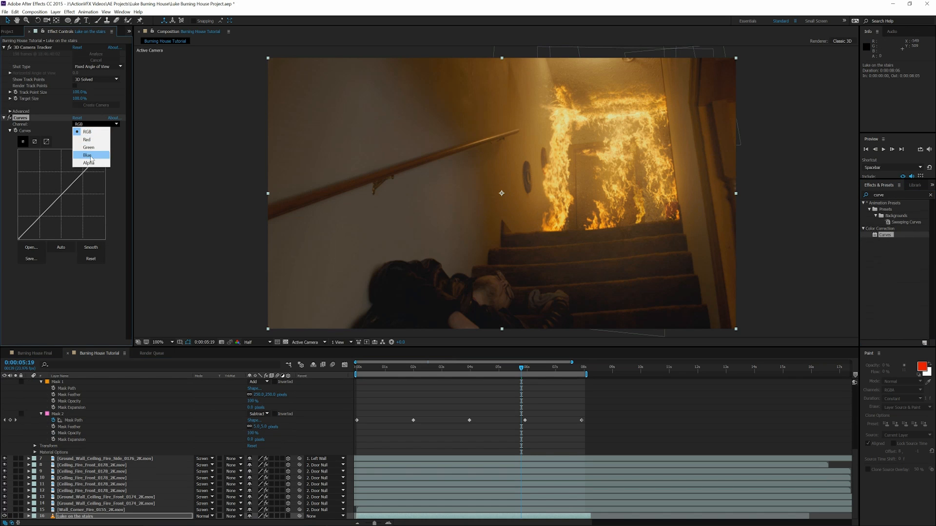
pyautogui.click(90, 153)
pyautogui.moveTo(64, 195); pyautogui.dragTo(66, 202)
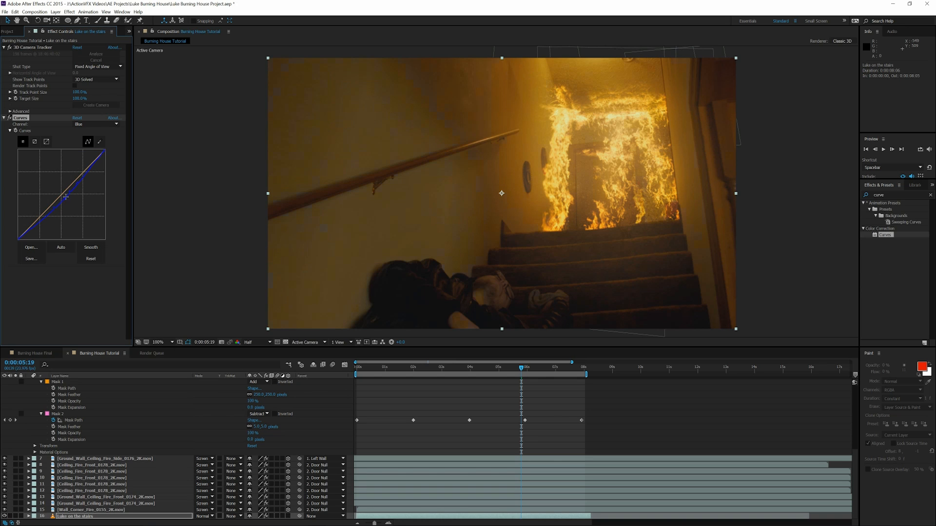
pyautogui.click(90, 124)
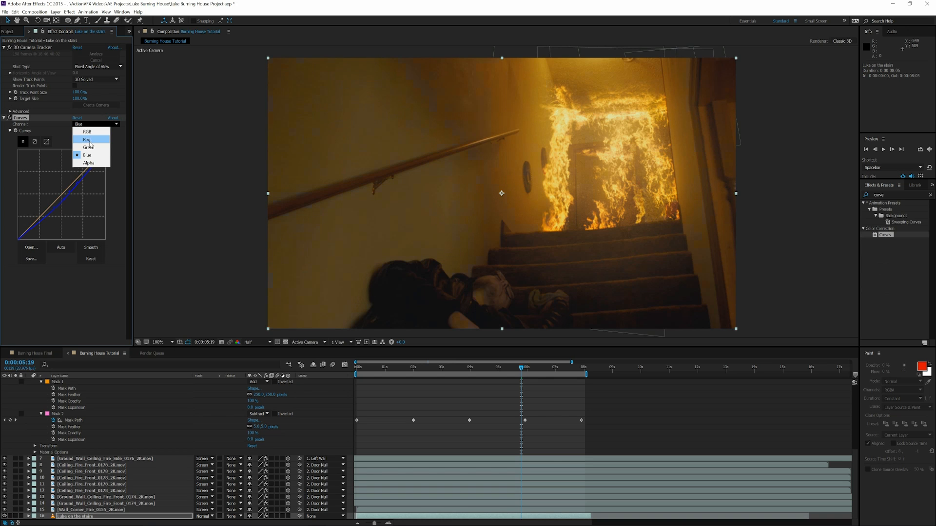
pyautogui.click(89, 148)
pyautogui.moveTo(64, 192); pyautogui.dragTo(65, 194)
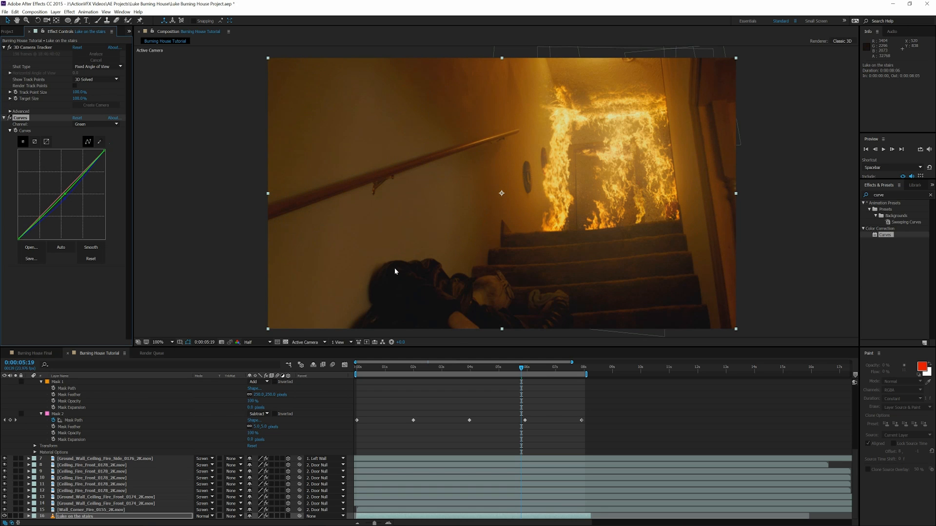
# At 4 seconds, apply CC Force Motion Blur to all nine fire layers from Ground_Wall_Ceiling_Fire_Side_0176_2K to Wall_Corner_Fire_0155_2K.
pyautogui.moveTo(506, 371); pyautogui.dragTo(496, 371)
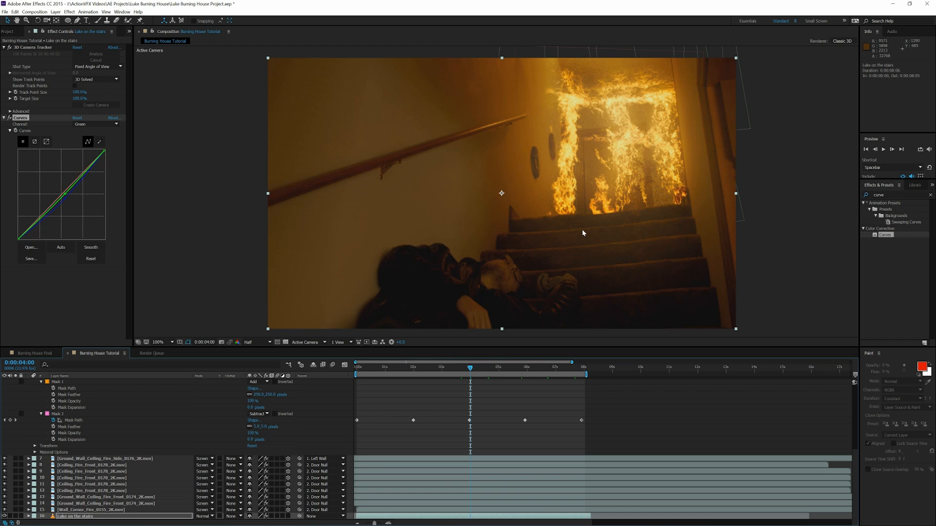
pyautogui.click(885, 195)
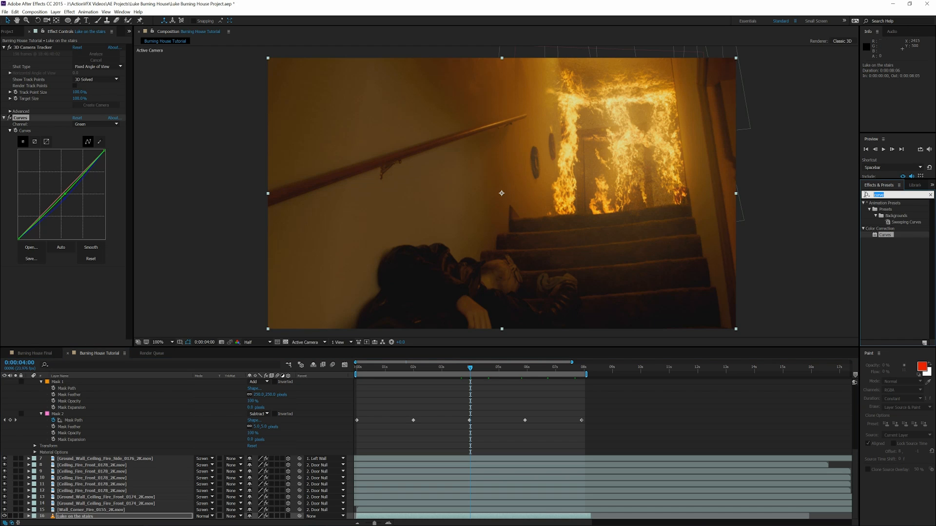
pyautogui.write('force')
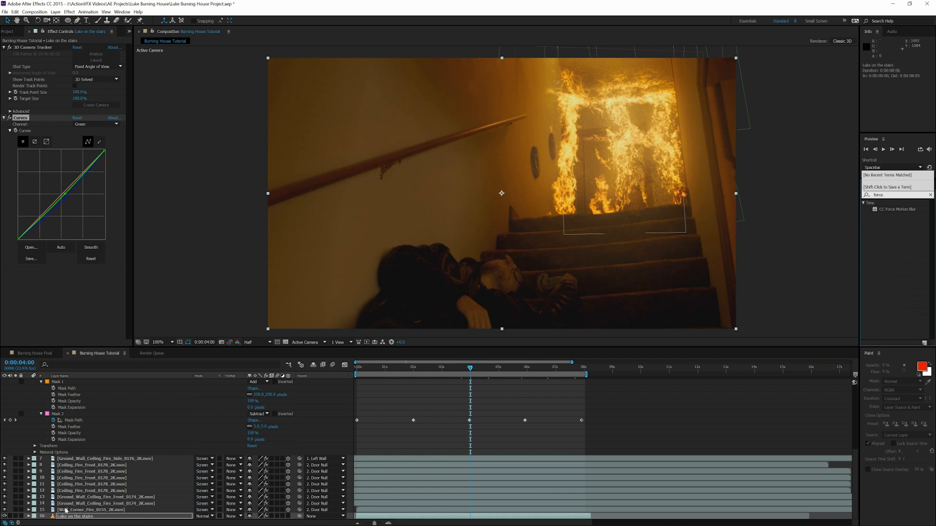
pyautogui.click(90, 510)
pyautogui.scroll(3, 77, 491)
pyautogui.scroll(2, 77, 491)
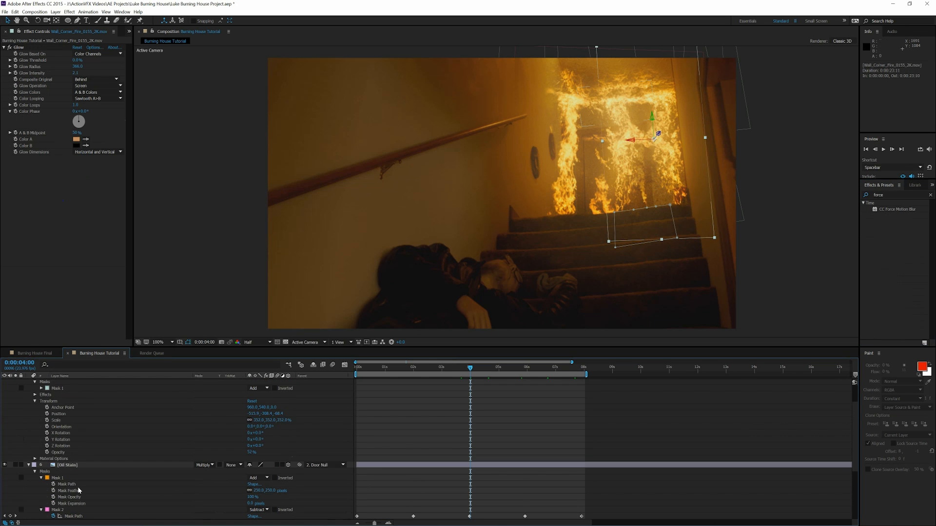
pyautogui.scroll(-4, 77, 487)
pyautogui.scroll(-3, 79, 490)
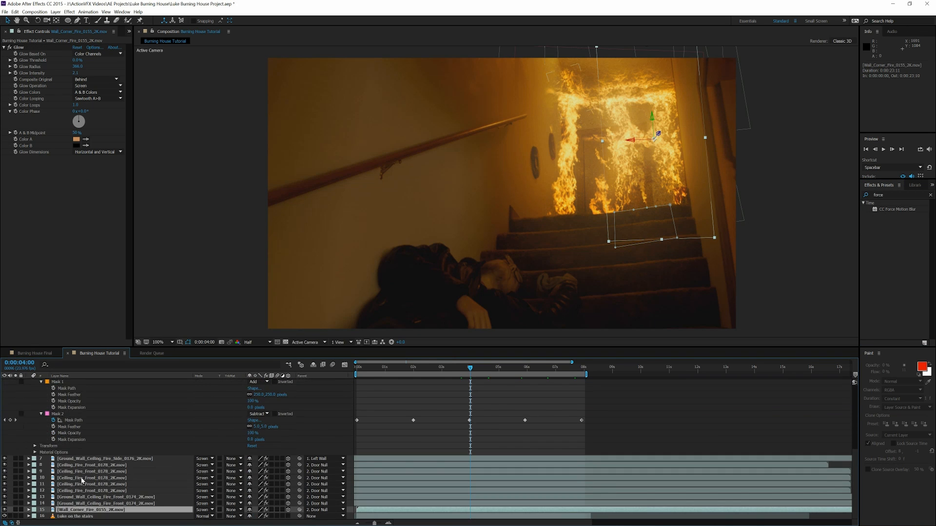
pyautogui.keyDown('shift'); pyautogui.click(87, 459); pyautogui.keyUp('shift')
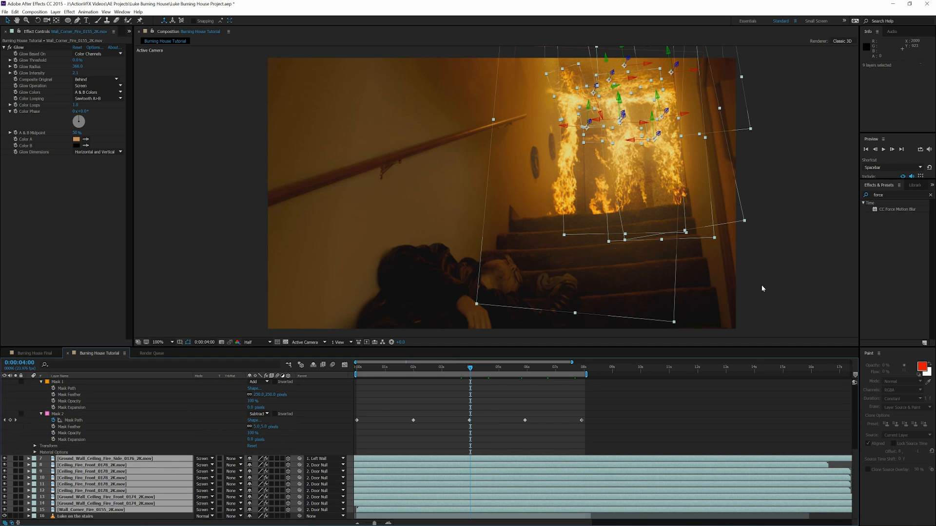
pyautogui.click(891, 211)
pyautogui.doubleClick(890, 209)
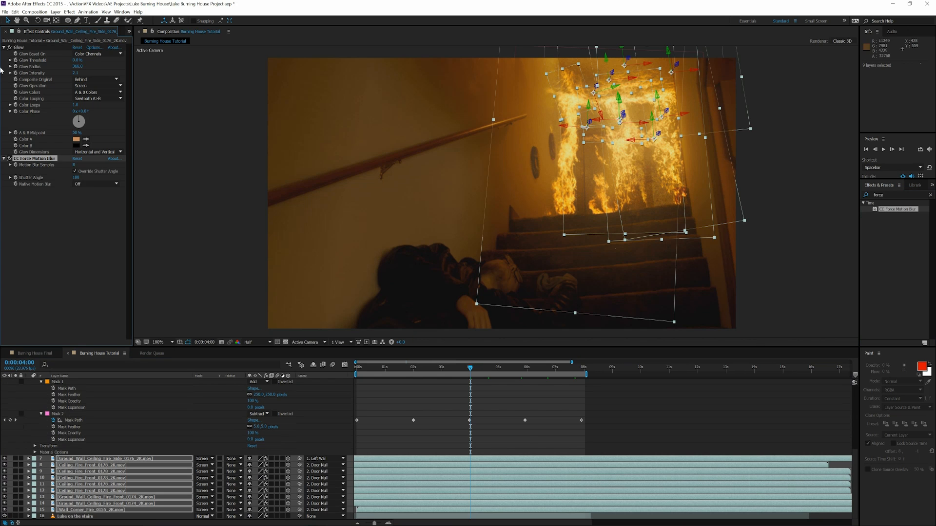
pyautogui.click(205, 165)
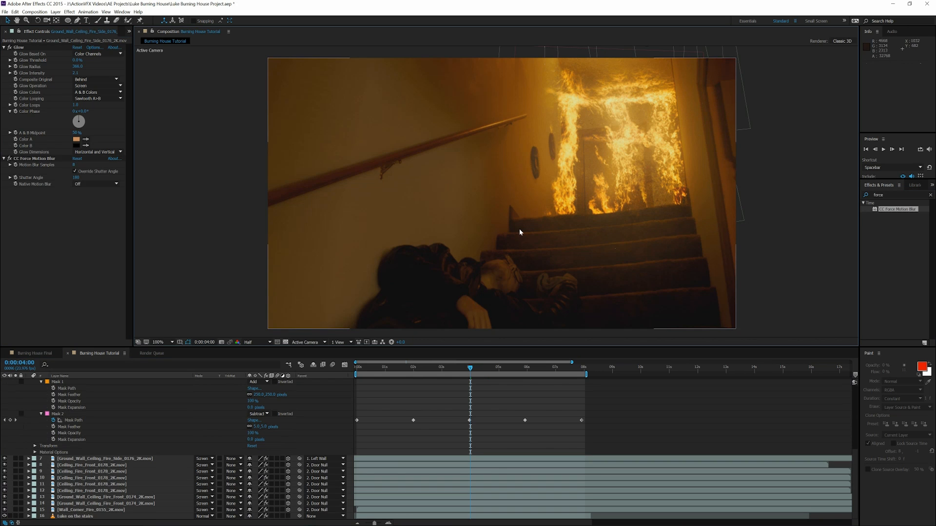